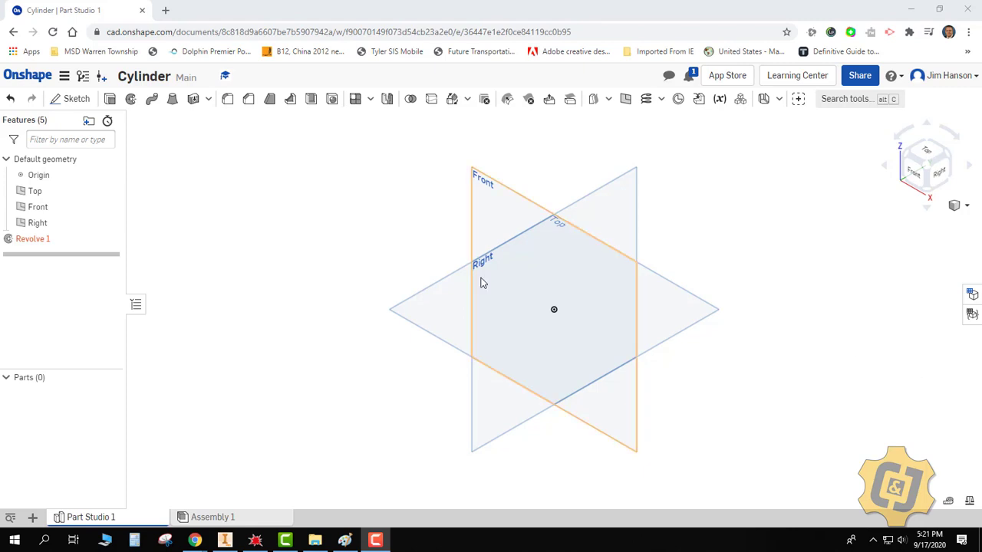
Draw a corner rectangle on the Front plane, viewed normal, starting at the origin.
{"action": "left_click", "coordinate": [87, 106]}
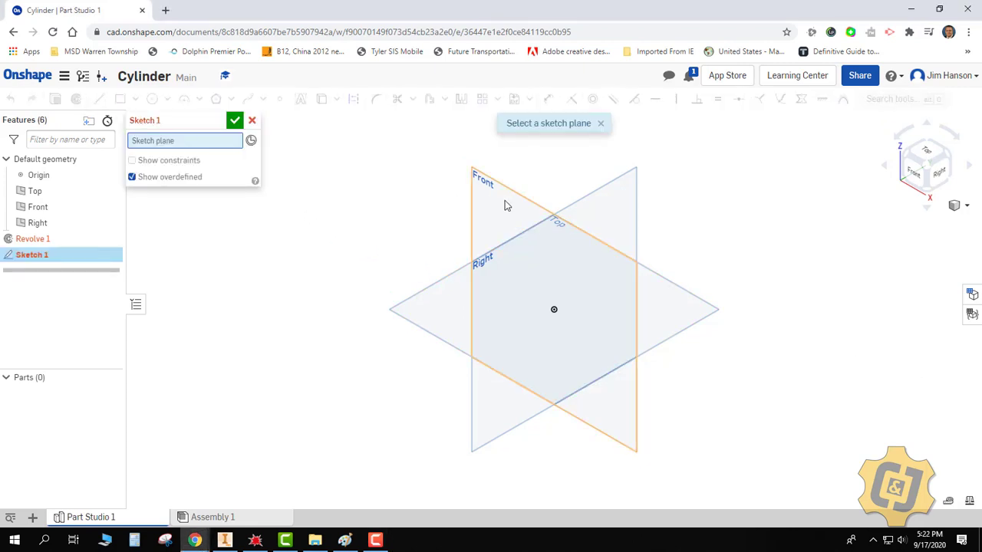
{"action": "left_click", "coordinate": [506, 205]}
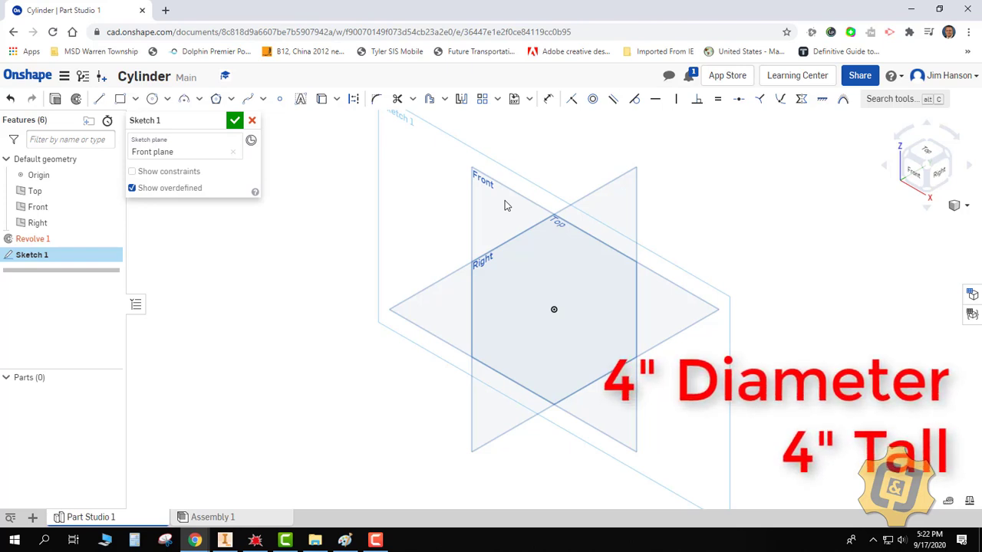
{"action": "left_click", "coordinate": [913, 170]}
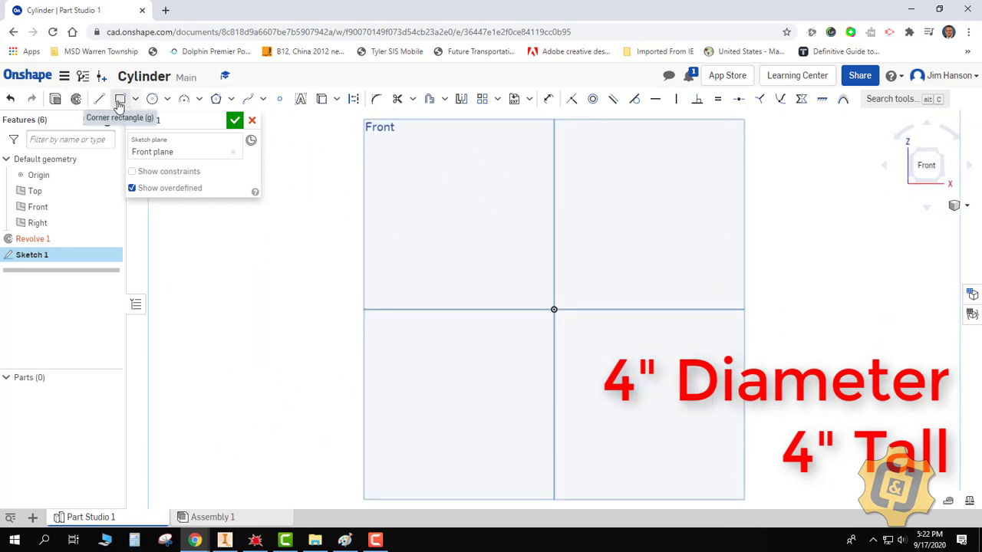
{"action": "left_click", "coordinate": [120, 99]}
{"action": "left_click", "coordinate": [555, 311]}
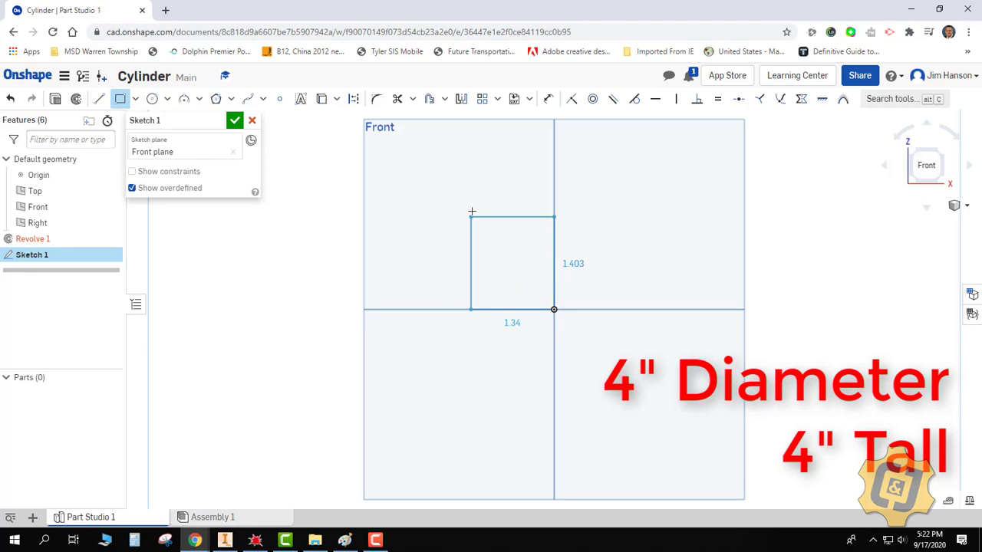
{"action": "left_click", "coordinate": [472, 170]}
{"action": "right_click", "coordinate": [617, 230]}
{"action": "left_click", "coordinate": [643, 234]}
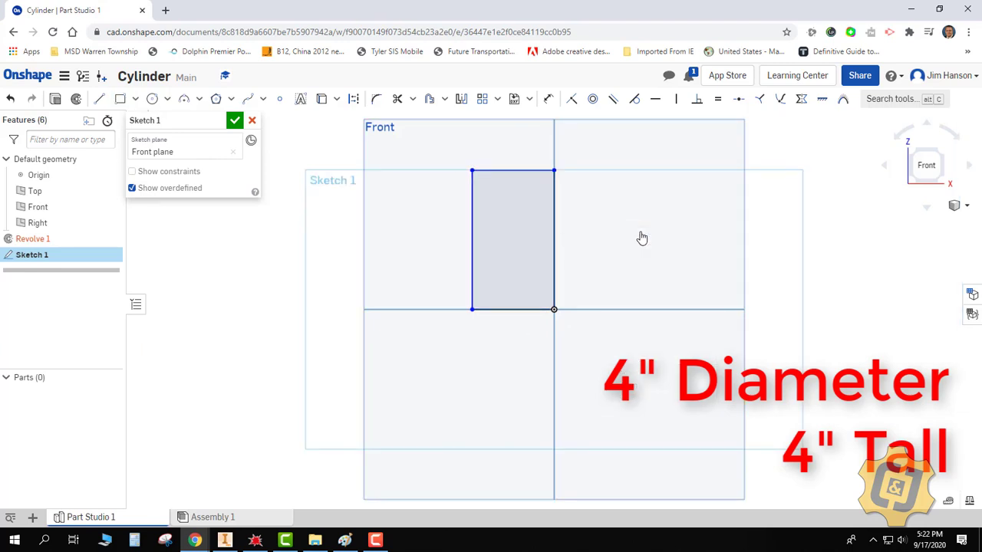
Dimension the rectangle's right edge to 4 and top edge to 4.
{"action": "left_click", "coordinate": [548, 99]}
{"action": "left_click", "coordinate": [555, 214]}
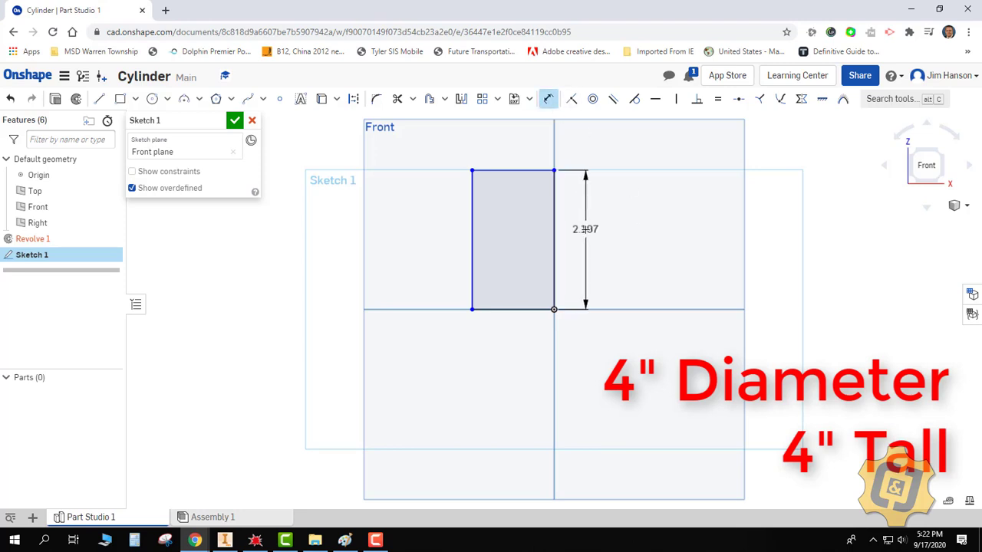
{"action": "left_click", "coordinate": [590, 230]}
{"action": "type", "text": "4"}
{"action": "key", "text": "Return"}
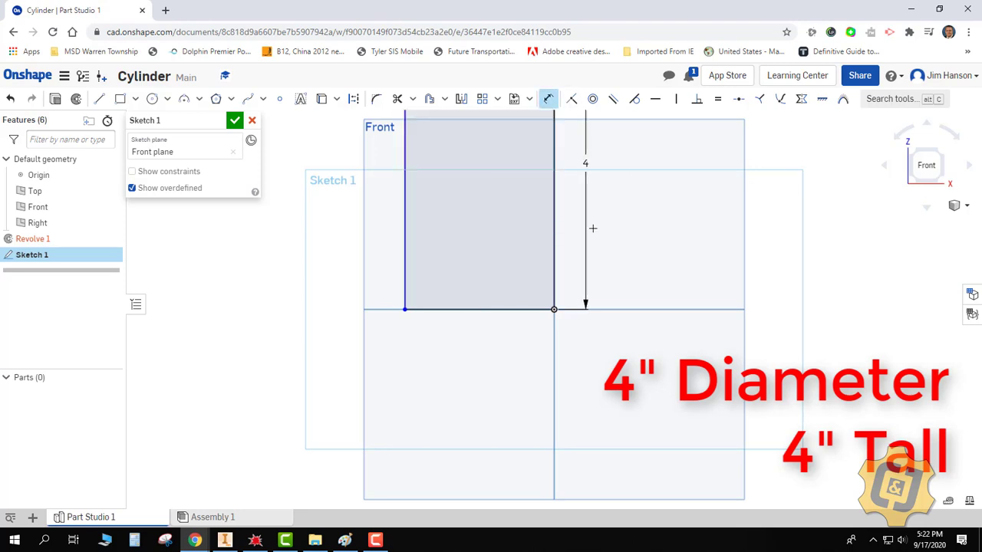
{"action": "mouse_move", "coordinate": [592, 228]}
{"action": "middle_mouse_down"}
{"action": "mouse_move", "coordinate": [593, 286]}
{"action": "mouse_move", "coordinate": [648, 423]}
{"action": "middle_mouse_up"}
{"action": "scroll", "coordinate": [595, 283], "scroll_direction": "down", "scroll_amount": 3}
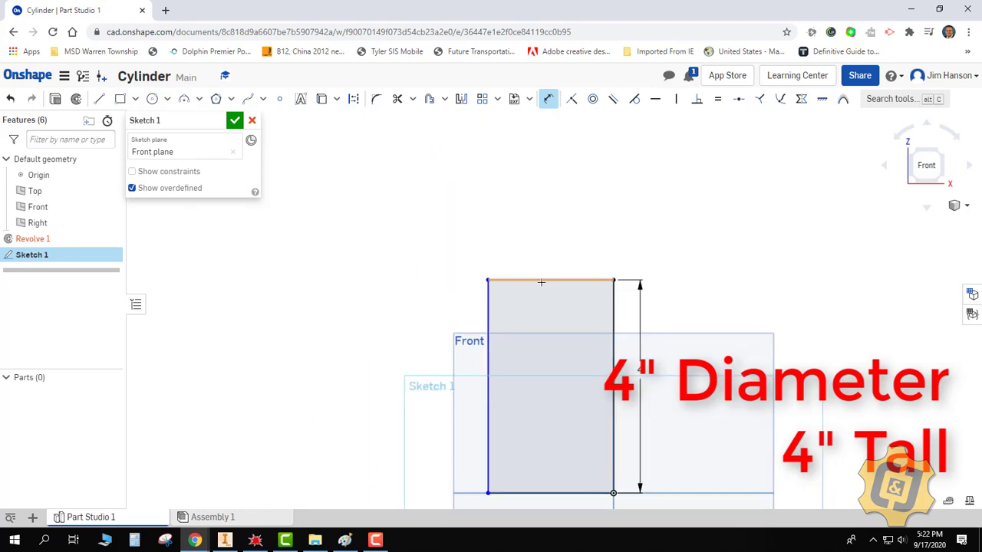
{"action": "left_click", "coordinate": [541, 283]}
{"action": "left_click", "coordinate": [546, 260]}
{"action": "type", "text": "4"}
{"action": "key", "text": "Return"}
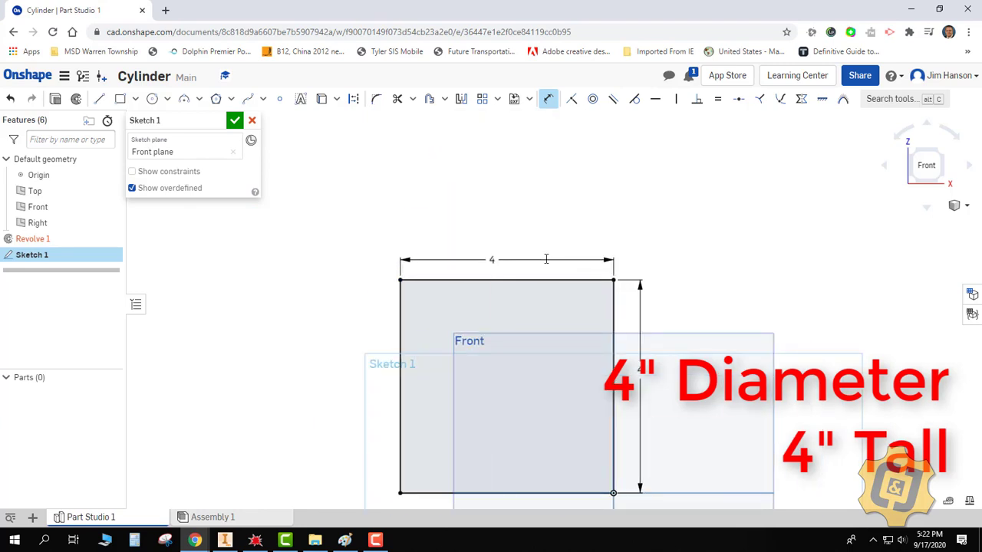
Finish the sketch, switch to isometric view, and hide the Top, Front and Right planes.
{"action": "left_click", "coordinate": [235, 120]}
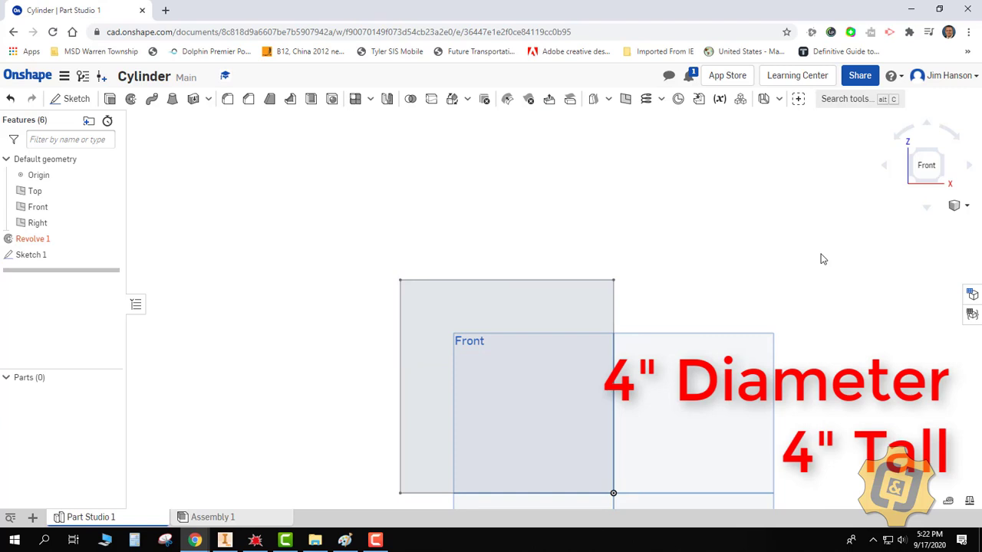
{"action": "left_click", "coordinate": [955, 207]}
{"action": "left_click", "coordinate": [940, 224]}
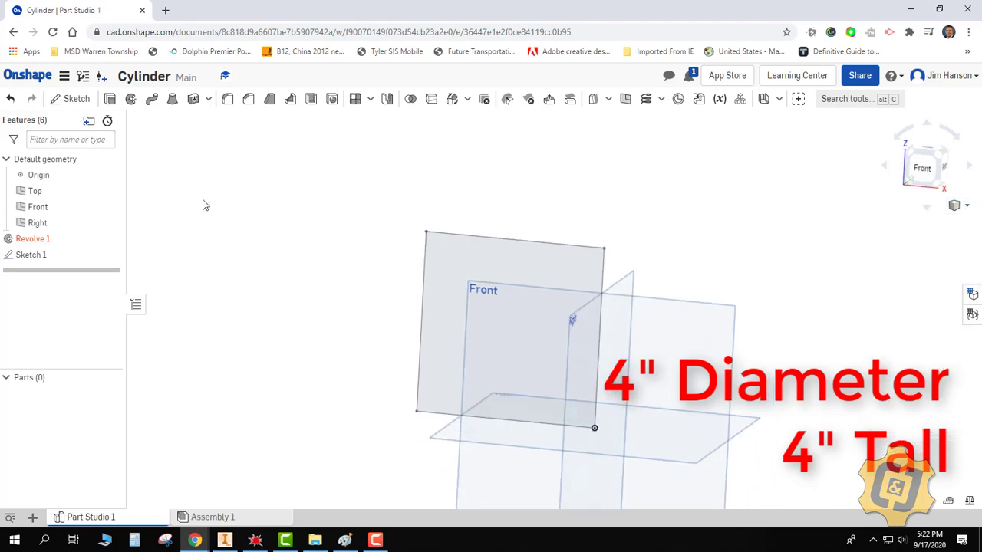
{"action": "left_click", "coordinate": [112, 191]}
{"action": "left_click", "coordinate": [112, 207]}
{"action": "left_click", "coordinate": [112, 222]}
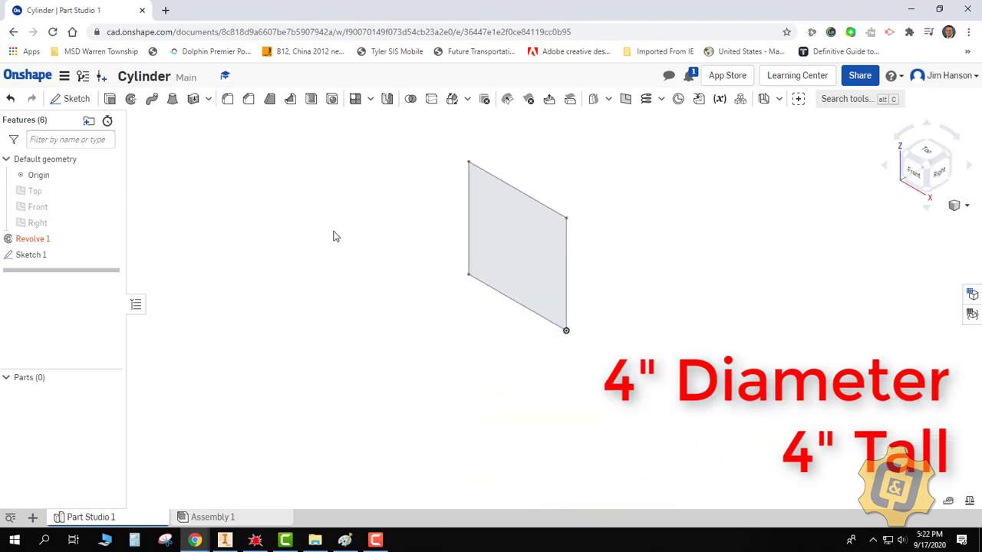
Revolve the sketch face about its right edge into a solid cylinder and check the top edge's diameter.
{"action": "left_click", "coordinate": [130, 98]}
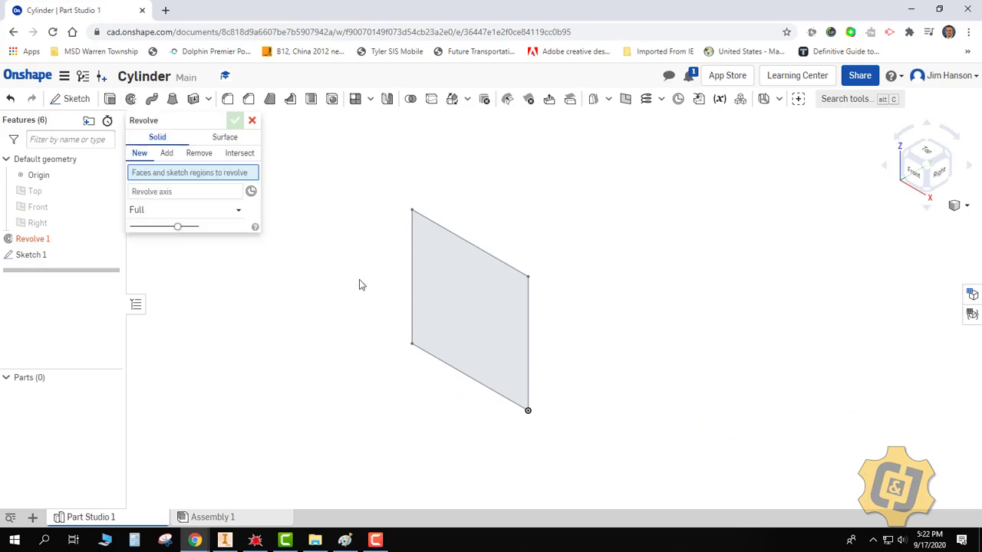
{"action": "left_click", "coordinate": [462, 287]}
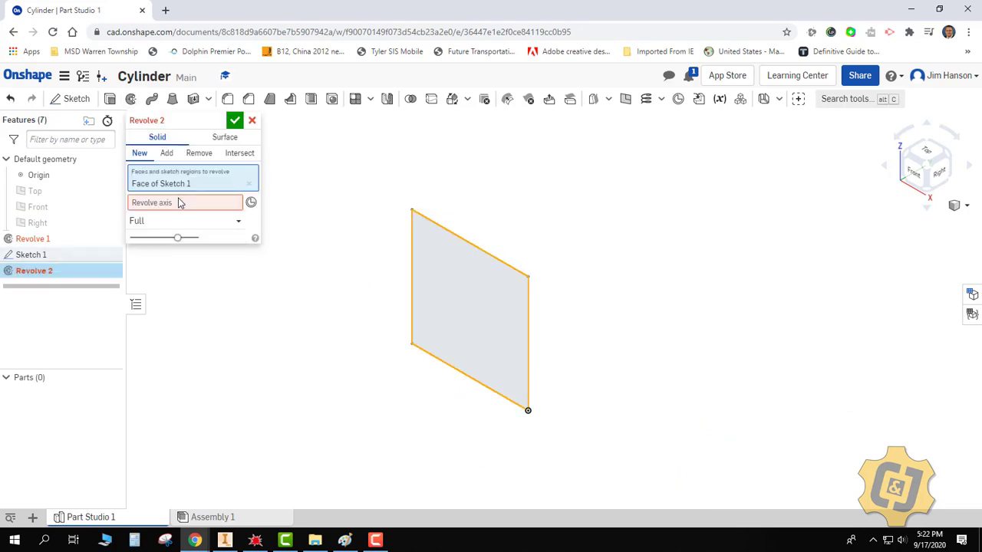
{"action": "left_click", "coordinate": [528, 318]}
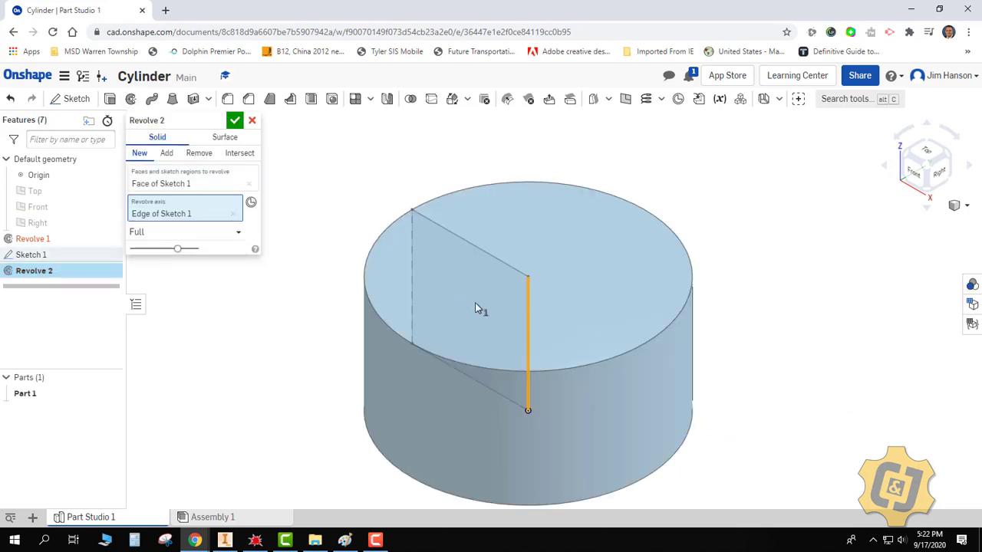
{"action": "middle_click_drag", "start_coordinate": [541, 327], "coordinate": [574, 300]}
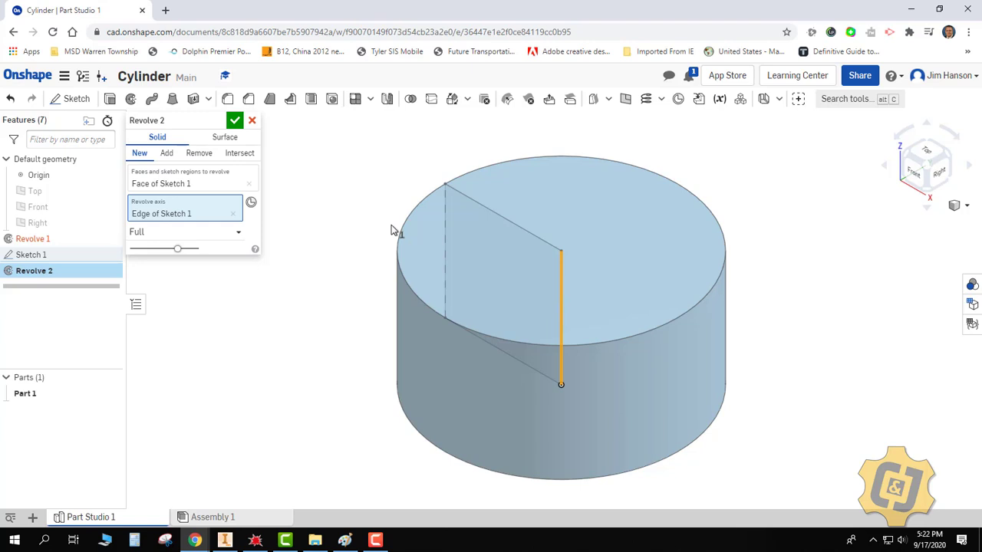
{"action": "left_click", "coordinate": [235, 121]}
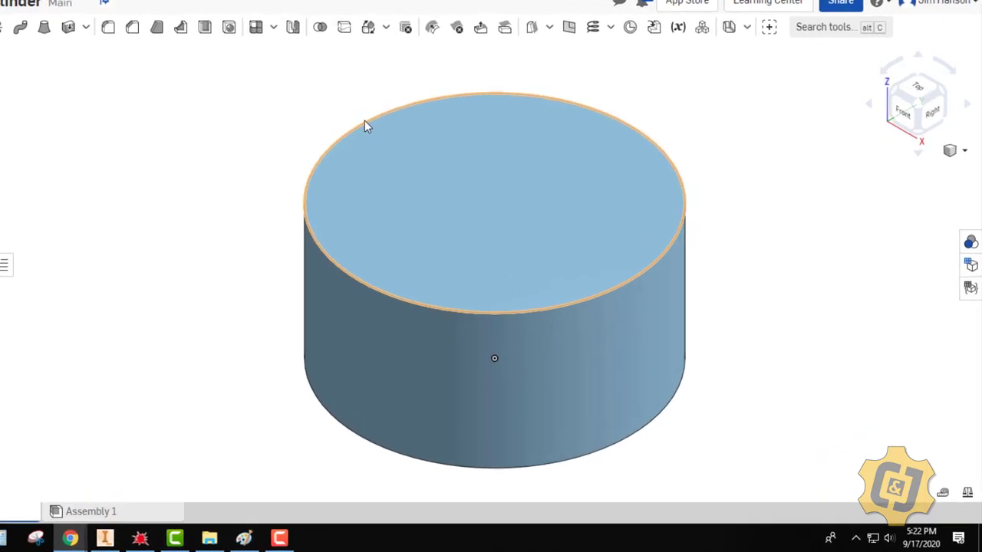
{"action": "left_click", "coordinate": [365, 123]}
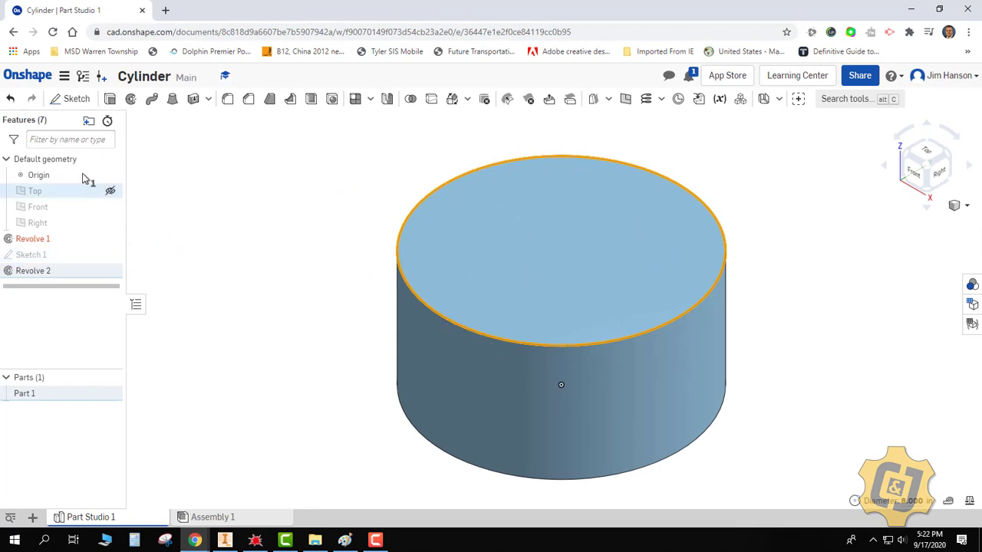
Delete the revolve features and reopen Sketch 1, viewed normal to its plane.
{"action": "right_click", "coordinate": [48, 271]}
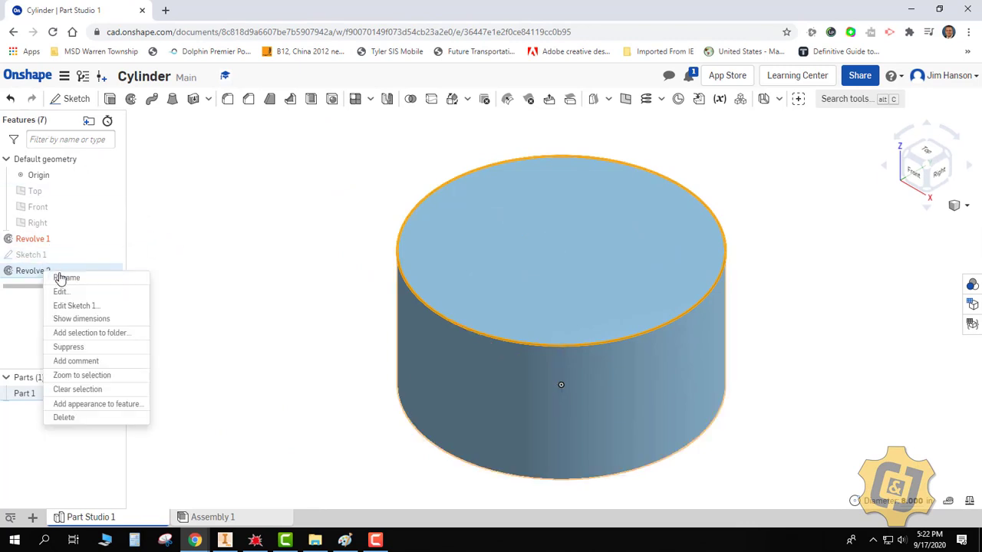
{"action": "left_click", "coordinate": [69, 417]}
{"action": "double_click", "coordinate": [45, 242]}
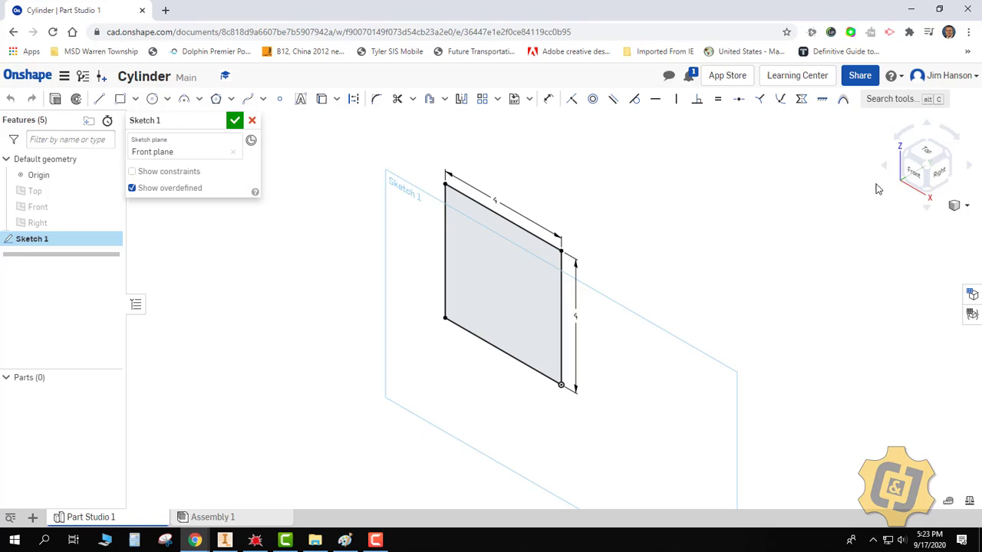
{"action": "key", "text": "n"}
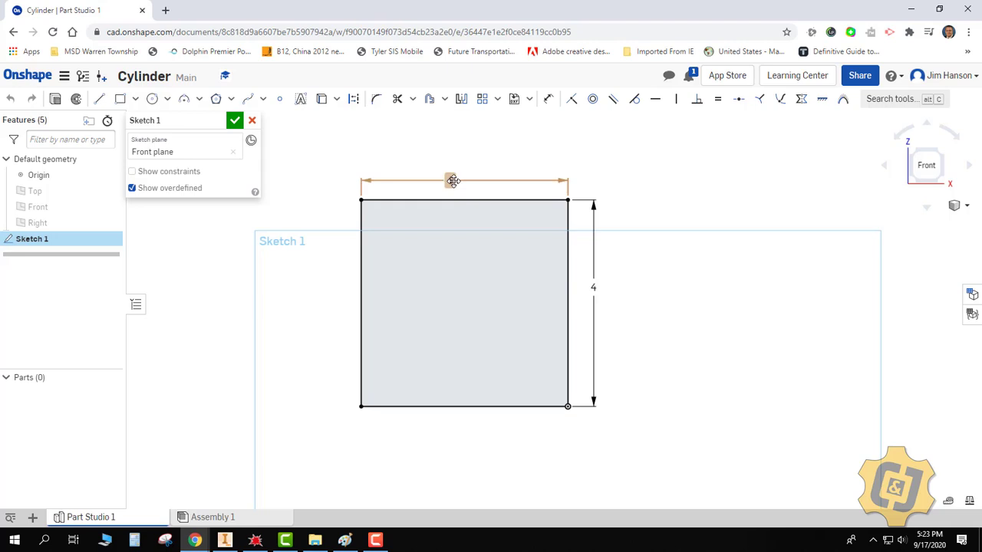
Change the rectangle's width dimension to 4/2 and finish the sketch.
{"action": "double_click", "coordinate": [453, 181]}
{"action": "type", "text": "2"}
{"action": "key", "text": "Return"}
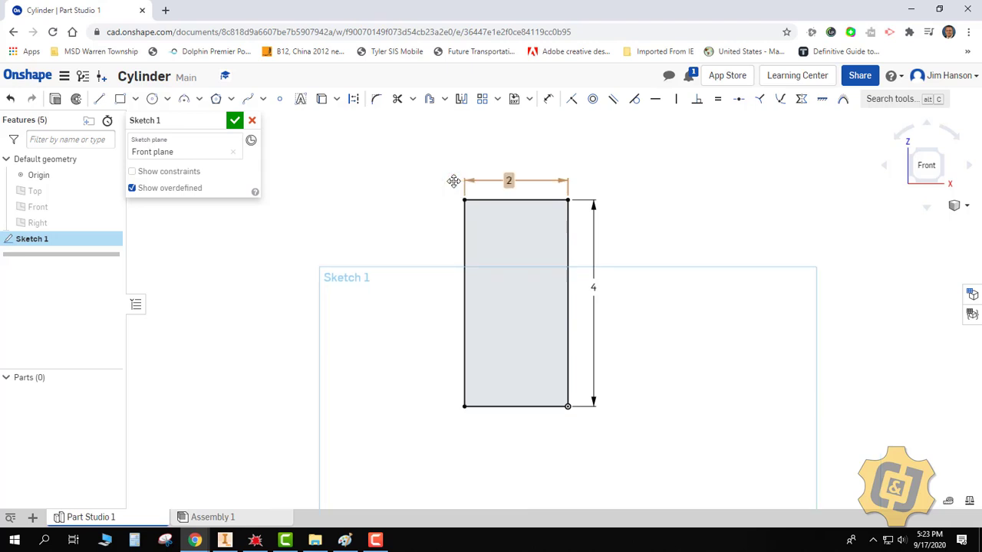
{"action": "double_click", "coordinate": [510, 180]}
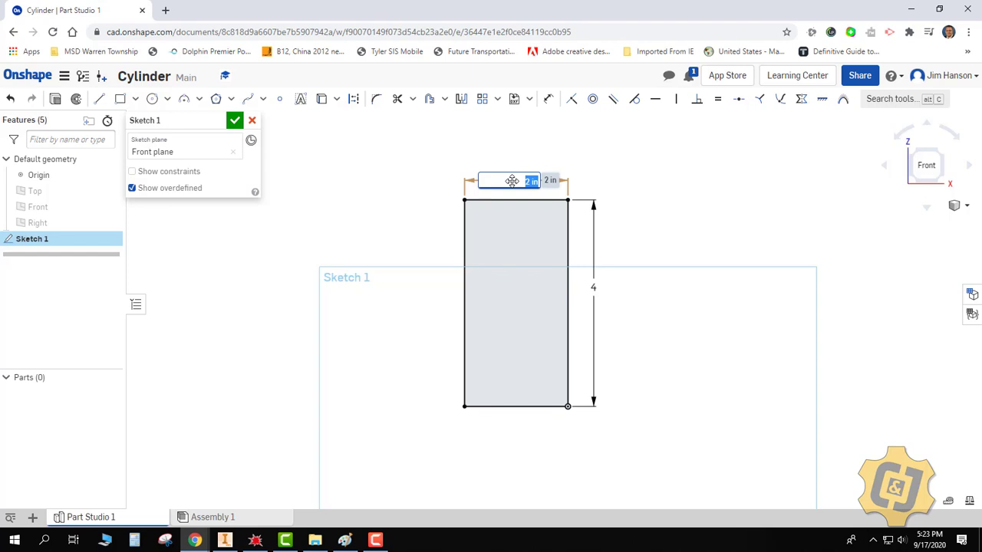
{"action": "type", "text": "4/2"}
{"action": "key", "text": "Return"}
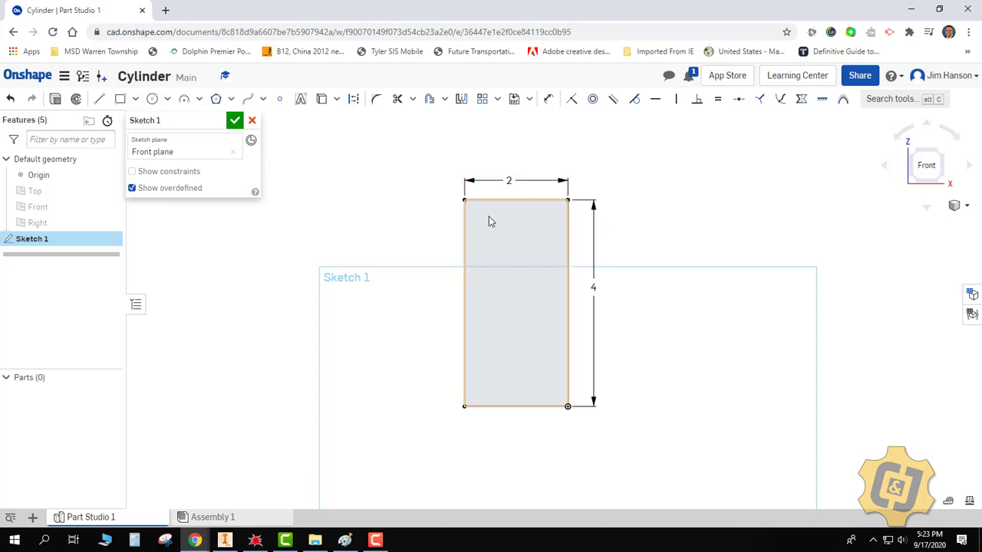
{"action": "left_click", "coordinate": [235, 121]}
Revolve the sketch face about its right edge into a solid cylinder and check the top edge's diameter.
{"action": "left_click", "coordinate": [130, 99]}
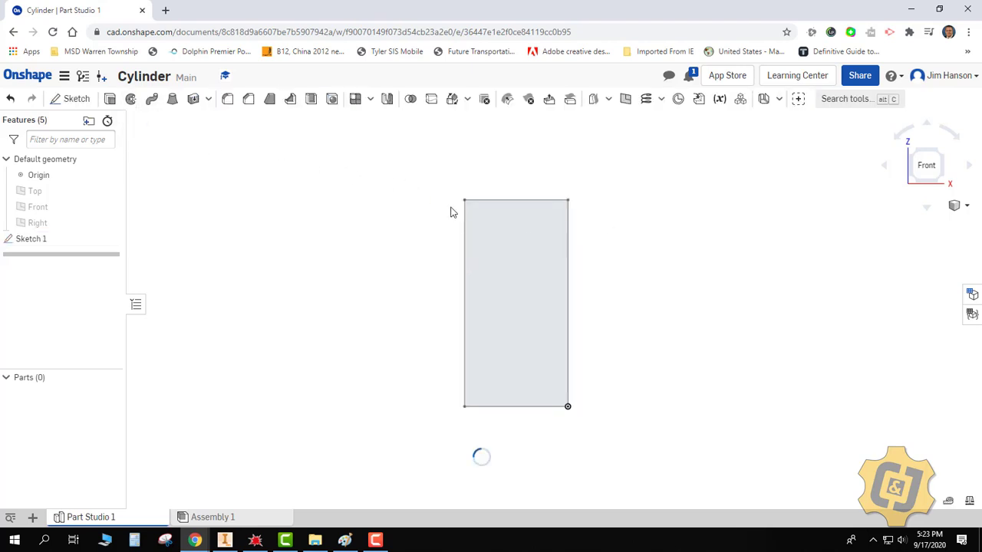
{"action": "right_click_drag", "start_coordinate": [625, 287], "coordinate": [557, 285]}
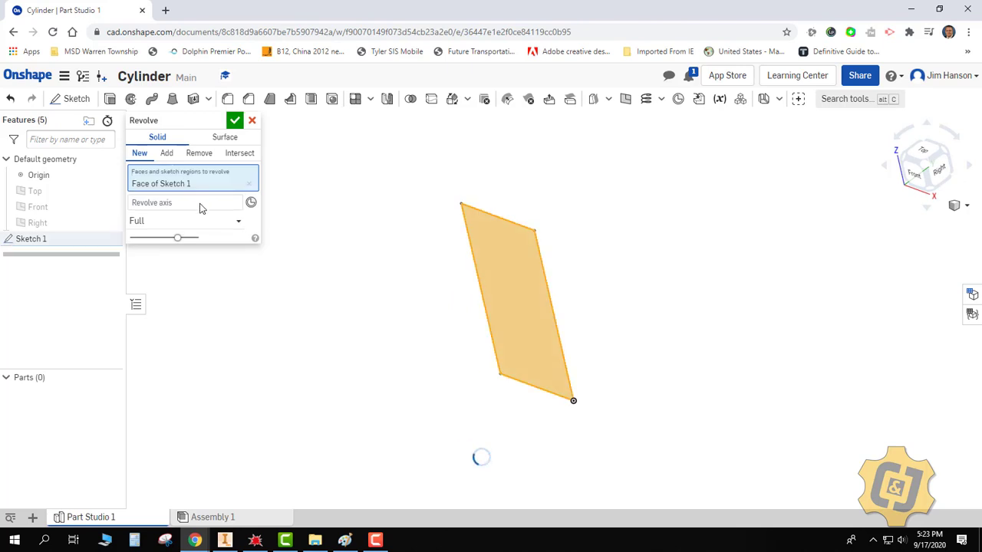
{"action": "left_click", "coordinate": [209, 201]}
{"action": "left_click", "coordinate": [548, 281]}
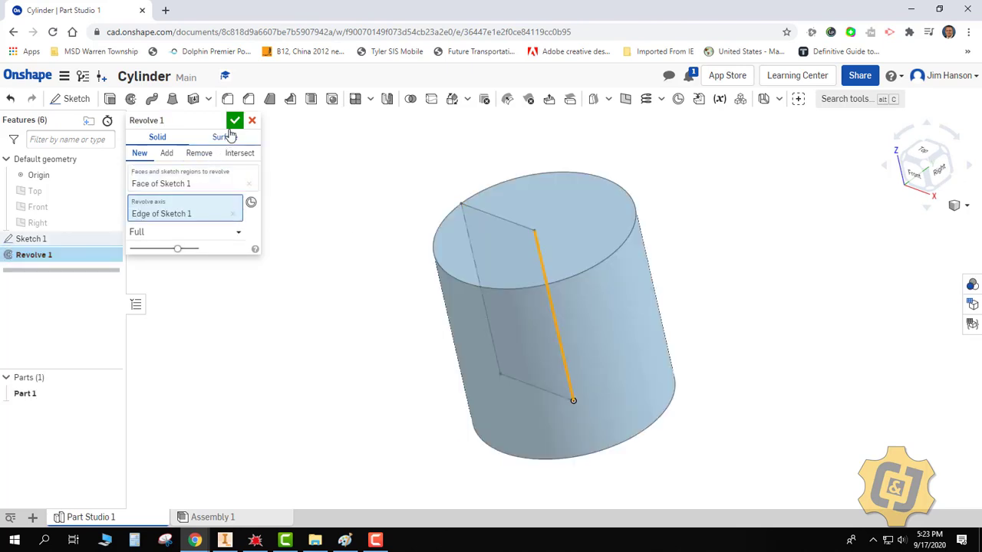
{"action": "left_click", "coordinate": [235, 121]}
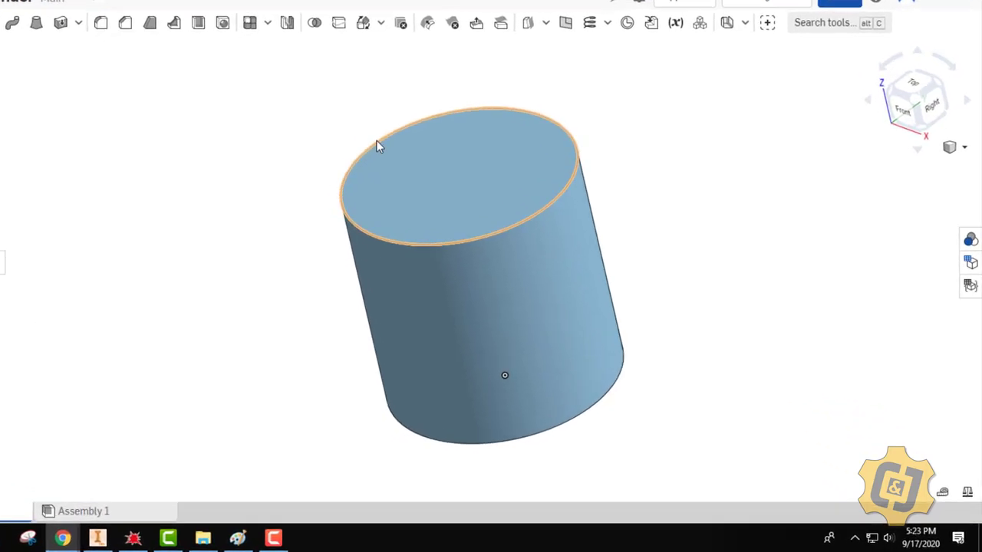
{"action": "left_click", "coordinate": [377, 146]}
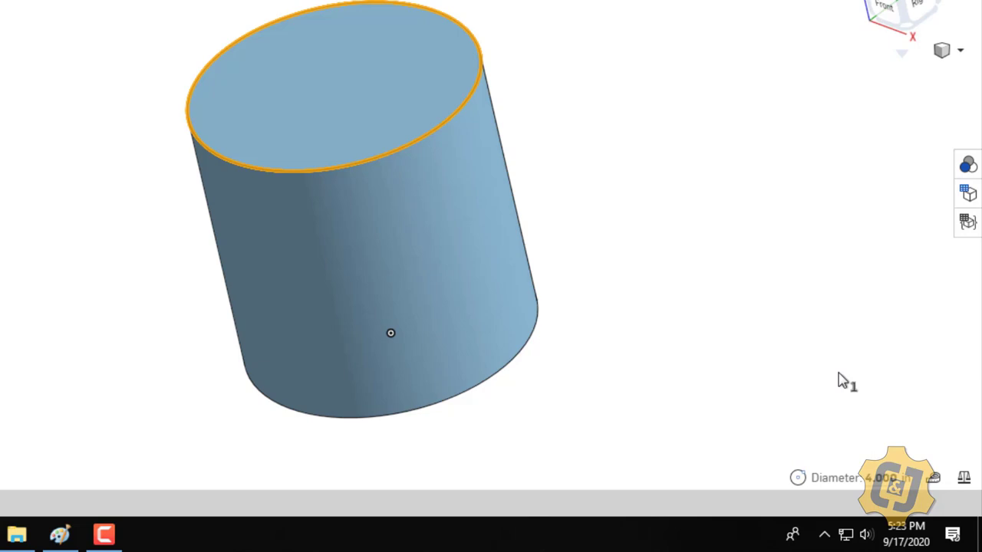
Measure the distance between the cylinder's top and bottom faces, then reopen Sketch 1.
{"action": "left_click", "coordinate": [606, 215]}
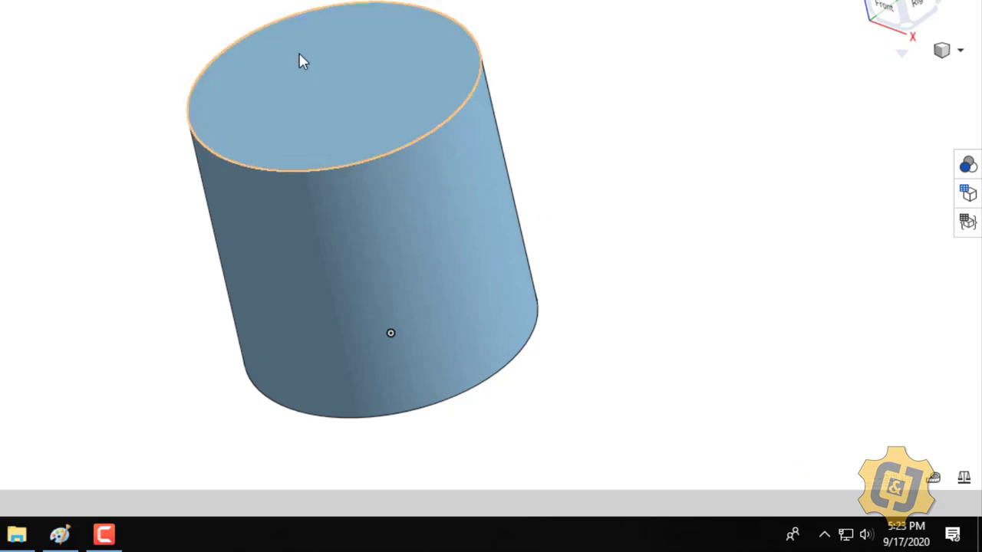
{"action": "left_click", "coordinate": [306, 74]}
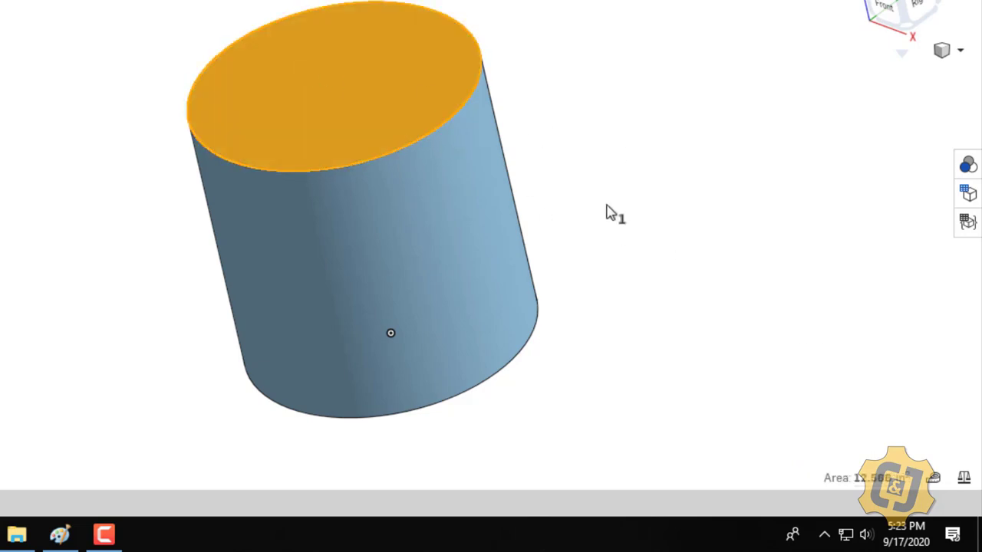
{"action": "right_click_drag", "start_coordinate": [607, 213], "coordinate": [596, 129]}
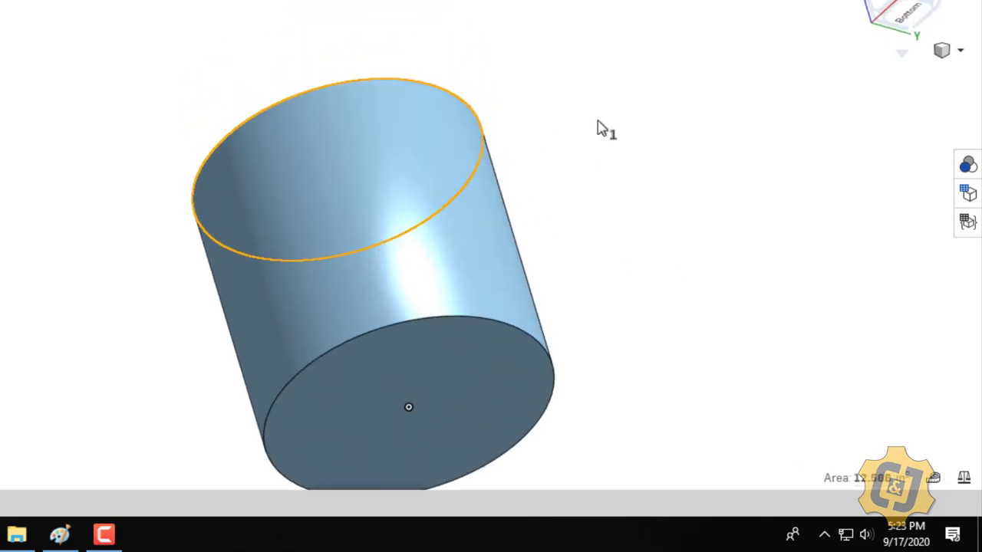
{"action": "left_click", "coordinate": [476, 356]}
{"action": "mouse_move", "coordinate": [890, 471]}
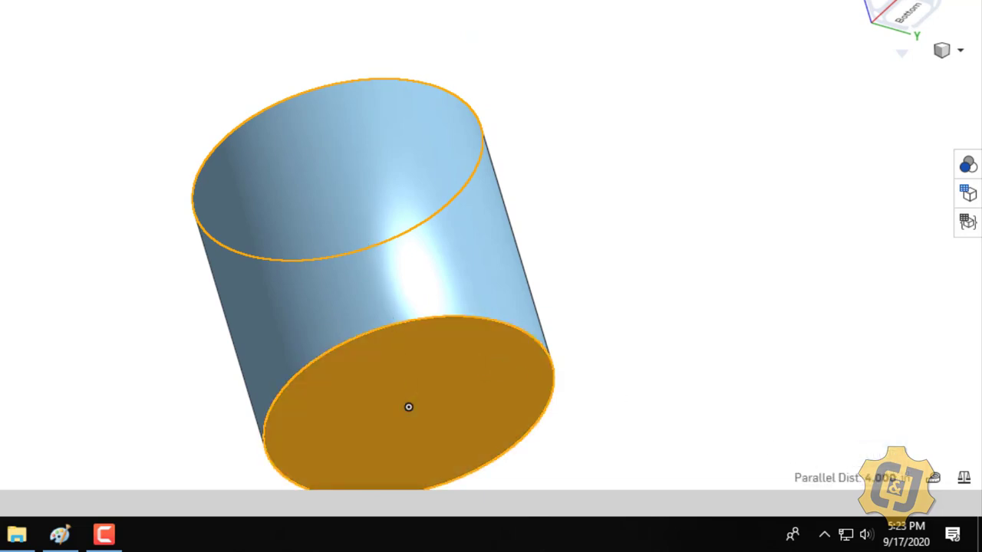
{"action": "double_click", "coordinate": [338, 175]}
Drag the 4 height dimension from the rectangle's right side to its left side.
{"action": "left_click", "coordinate": [882, 7]}
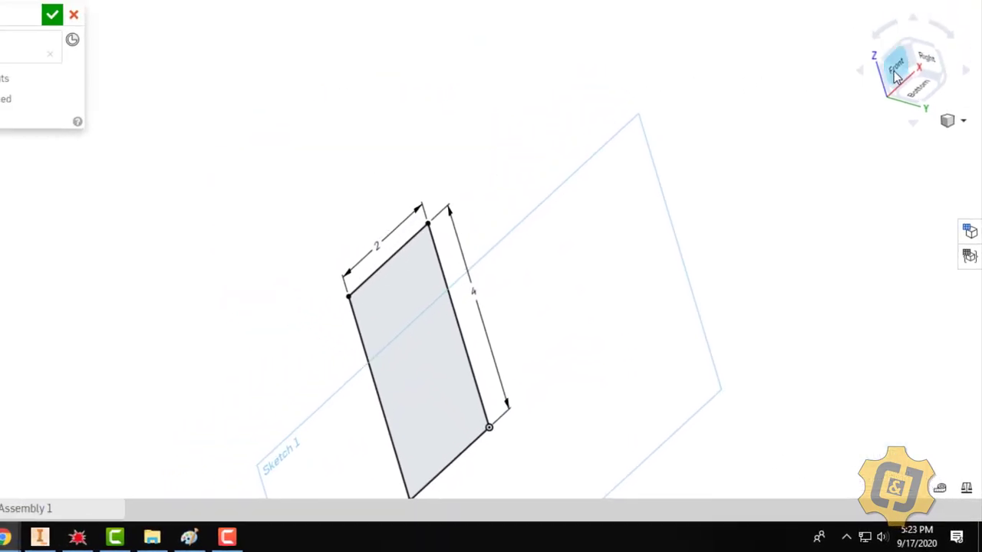
{"action": "left_click", "coordinate": [432, 20]}
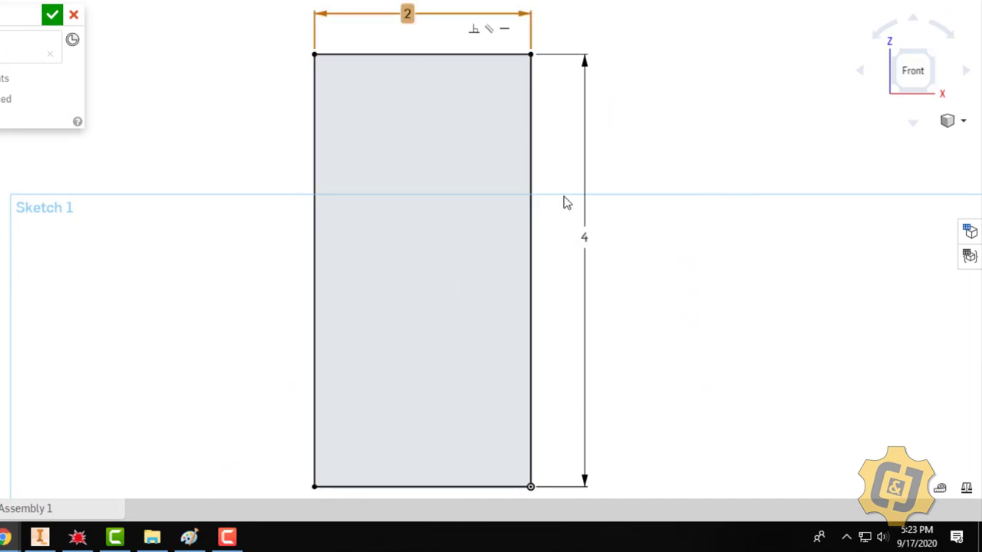
{"action": "left_click", "coordinate": [582, 234]}
{"action": "scroll", "coordinate": [621, 241], "scroll_direction": "down", "scroll_amount": 1}
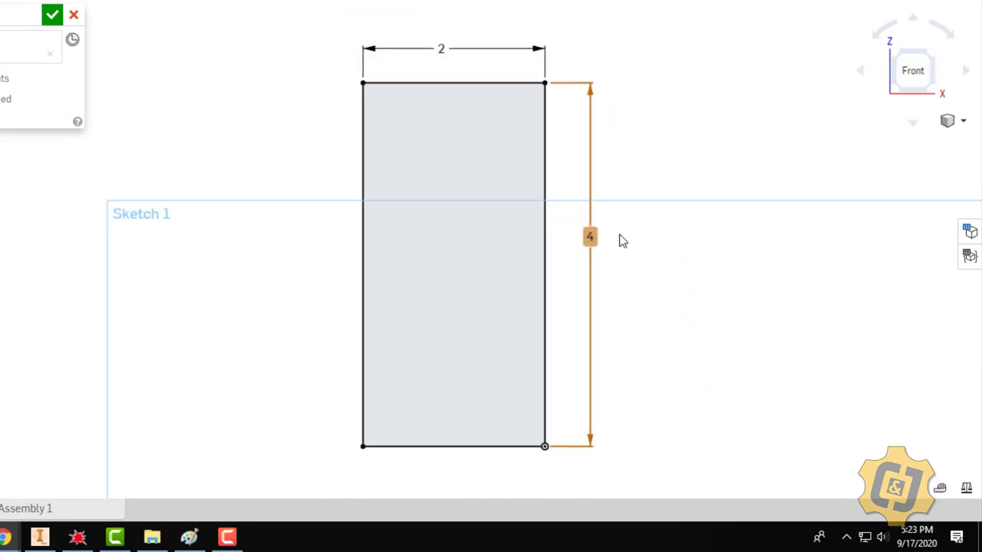
{"action": "middle_click_drag", "start_coordinate": [623, 241], "coordinate": [592, 241]}
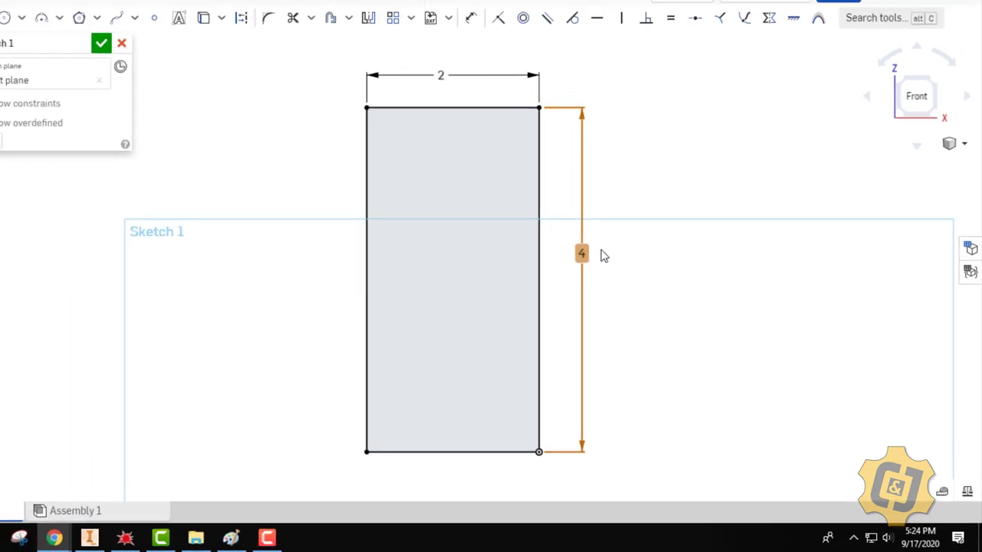
{"action": "left_click_drag", "start_coordinate": [559, 234], "coordinate": [365, 228]}
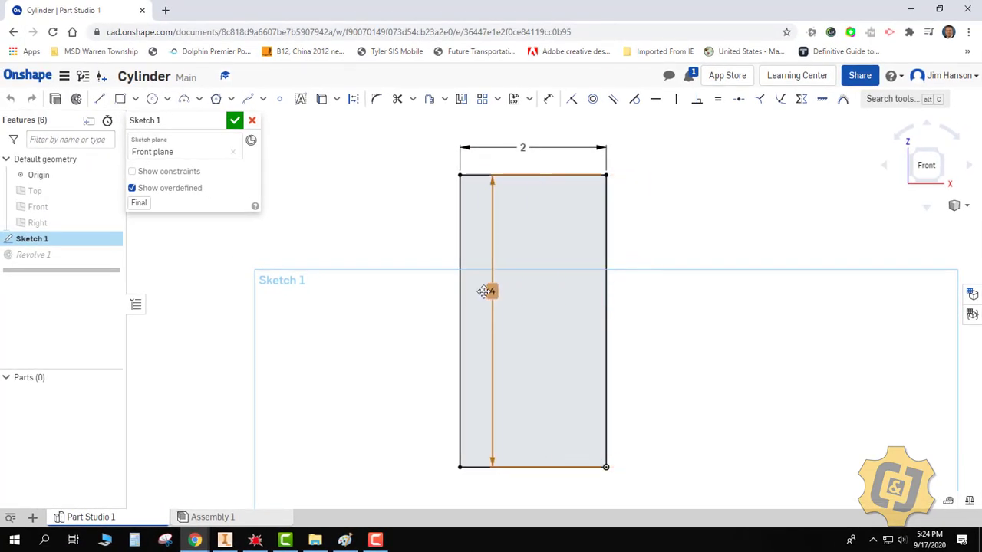
{"action": "left_click_drag", "start_coordinate": [486, 292], "coordinate": [427, 290]}
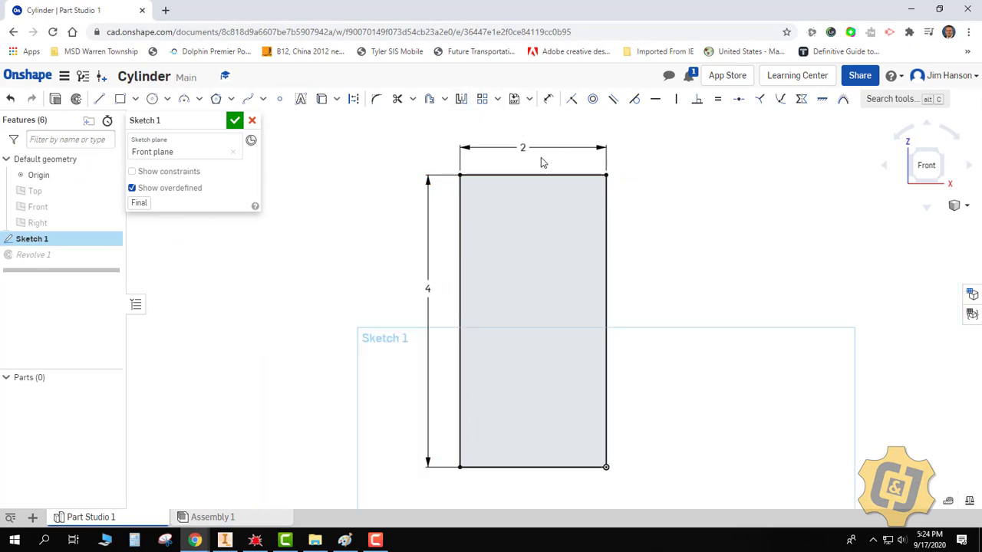
Delete the 2 width dimension and mirror the rectangle's edges across its right edge.
{"action": "left_click", "coordinate": [601, 160]}
{"action": "key", "text": "Delete"}
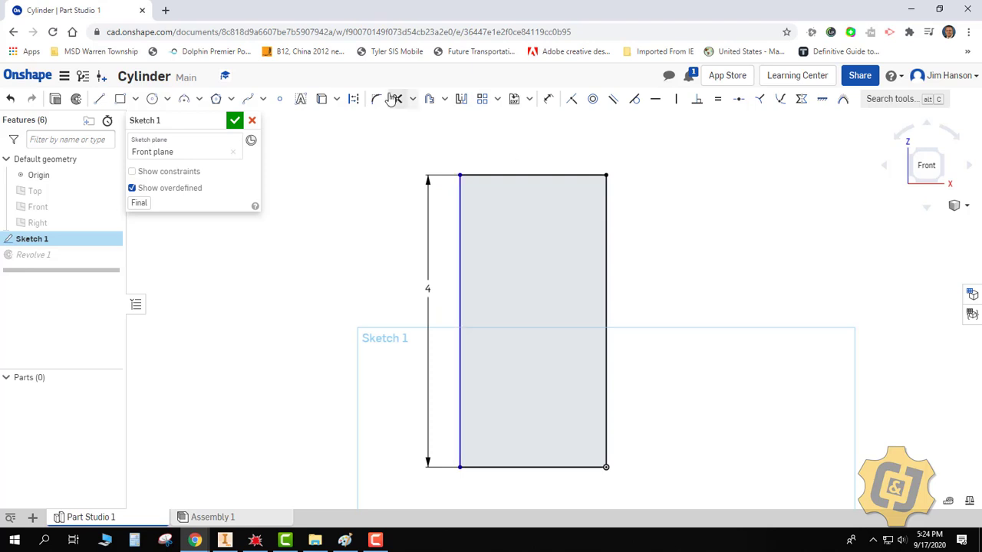
{"action": "left_click", "coordinate": [461, 99]}
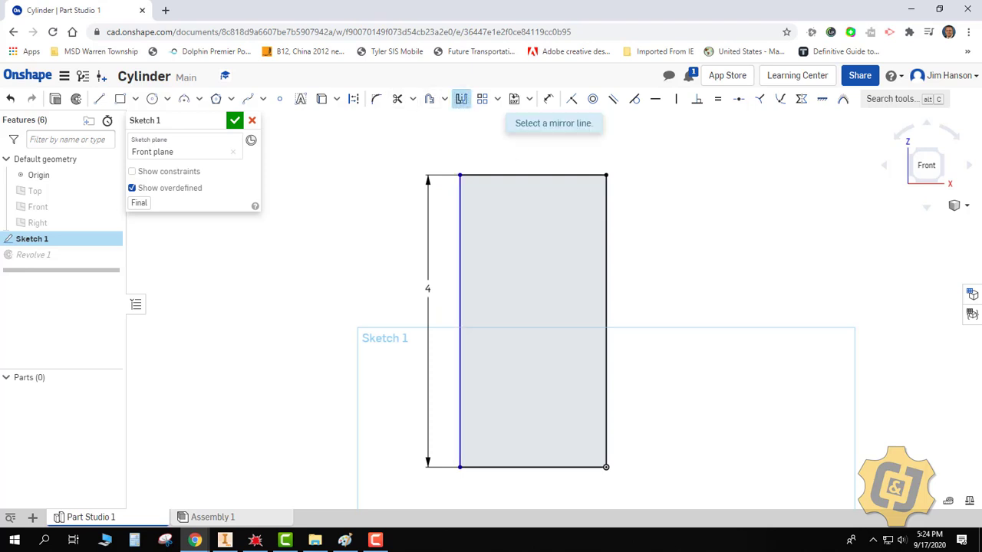
{"action": "left_click", "coordinate": [606, 222]}
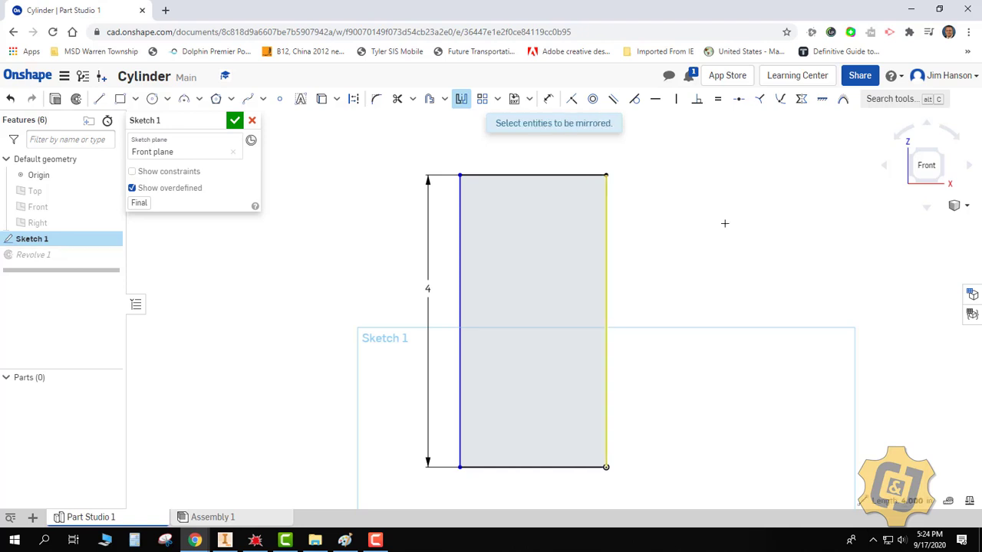
{"action": "mouse_move", "coordinate": [449, 482]}
{"action": "left_mouse_down"}
{"action": "mouse_move", "coordinate": [620, 158]}
{"action": "mouse_move", "coordinate": [638, 161]}
{"action": "left_mouse_up"}
{"action": "middle_click_drag", "start_coordinate": [710, 176], "coordinate": [660, 193]}
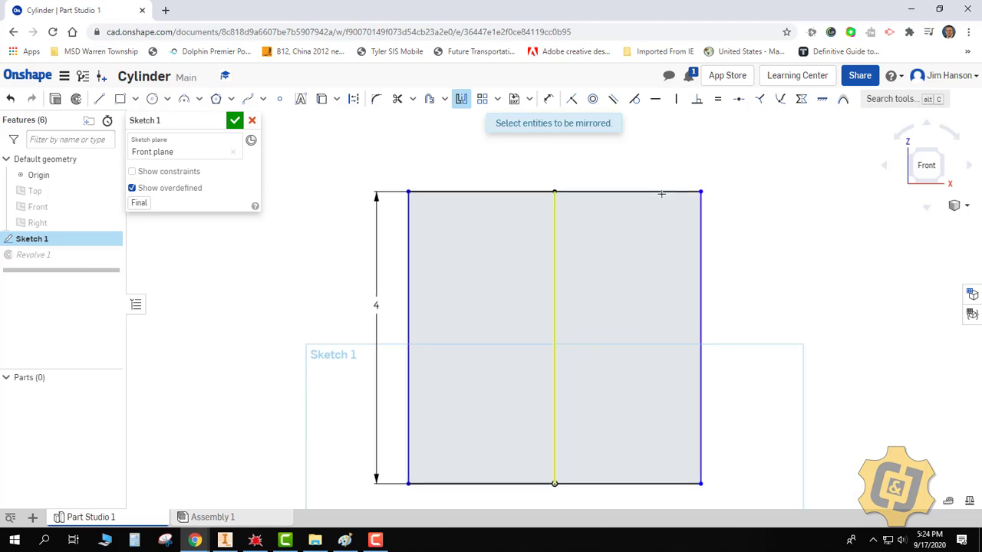
Dimension the overall width between the outer left and right edges as 4 in.
{"action": "left_click", "coordinate": [548, 99]}
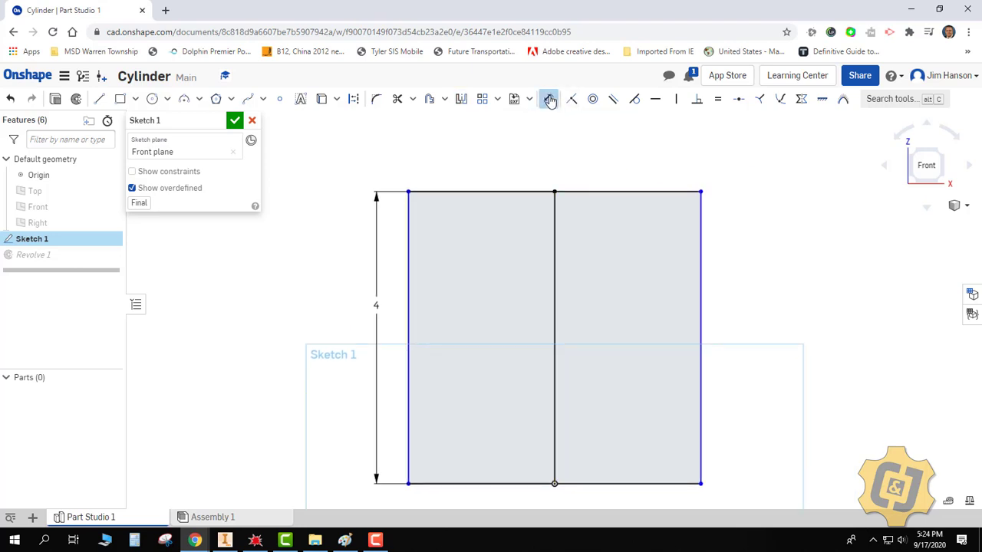
{"action": "left_click", "coordinate": [408, 222]}
{"action": "left_click", "coordinate": [698, 229]}
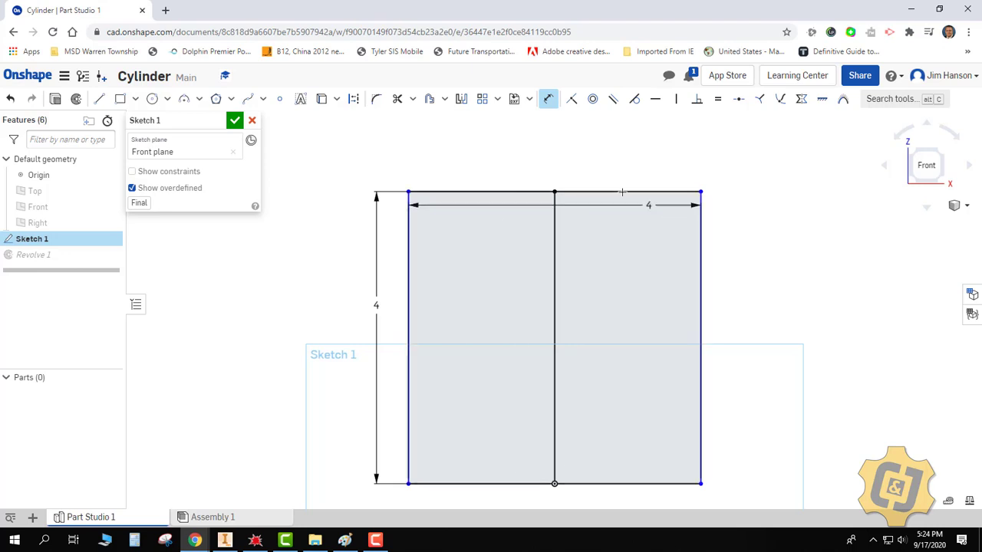
{"action": "left_click", "coordinate": [656, 173]}
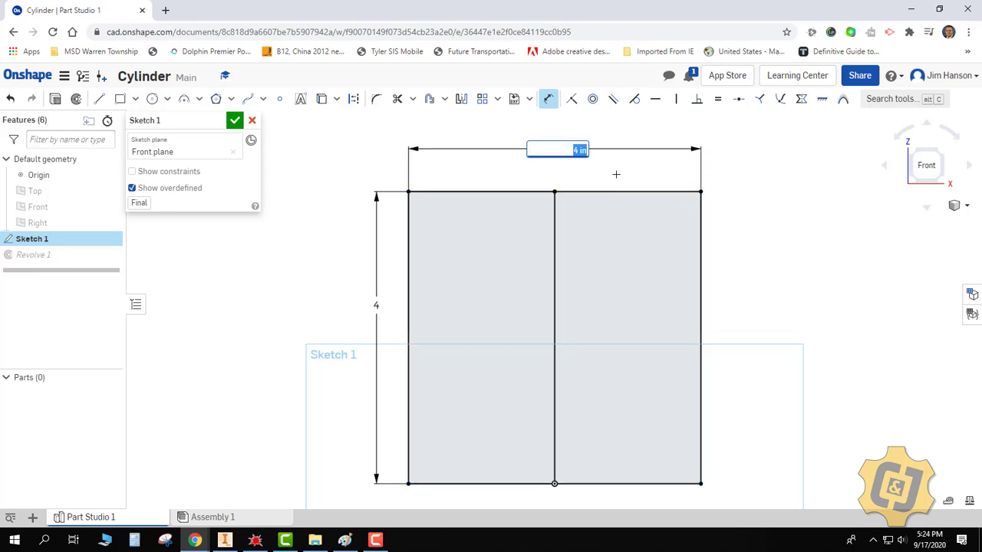
{"action": "key", "text": "Return"}
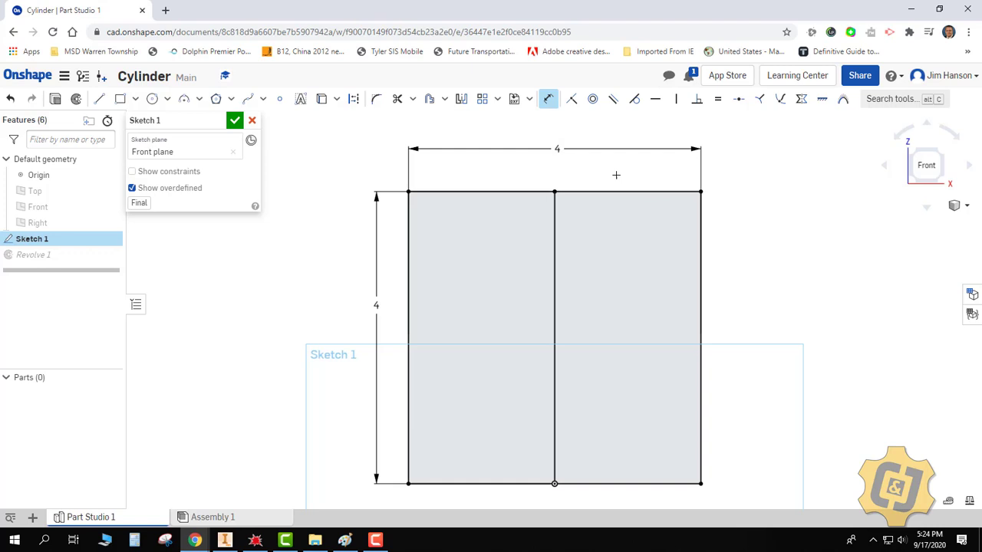
Cancel the extra Revolve feature, keeping the single updated cylinder part.
{"action": "left_click", "coordinate": [77, 98]}
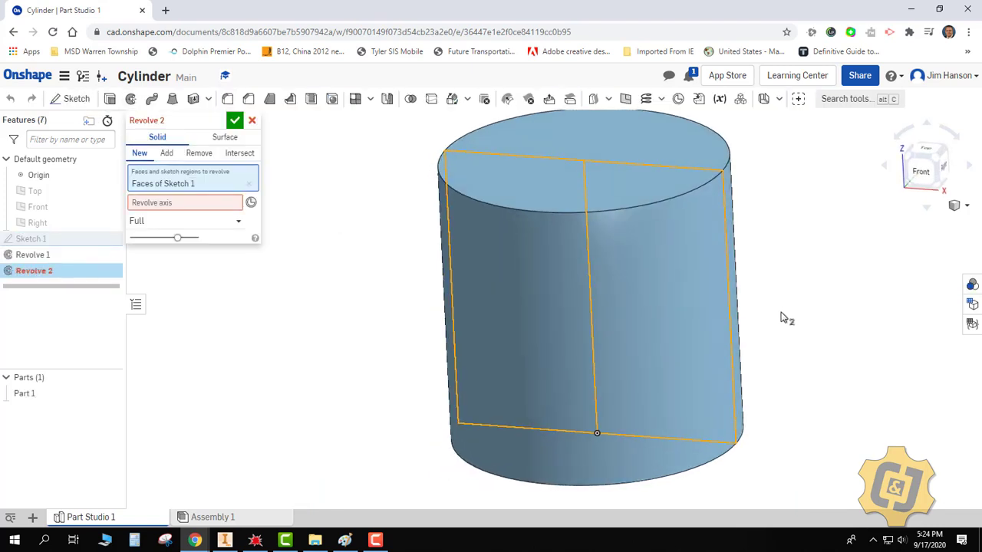
{"action": "left_click", "coordinate": [252, 120]}
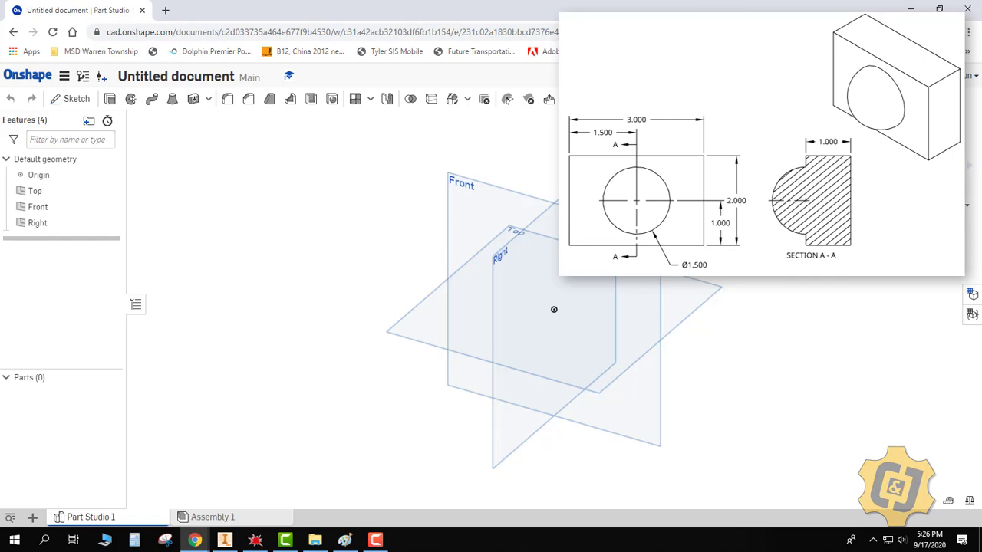
Start a sketch on the Front plane and draw a rectangle from the origin.
{"action": "left_click", "coordinate": [77, 99]}
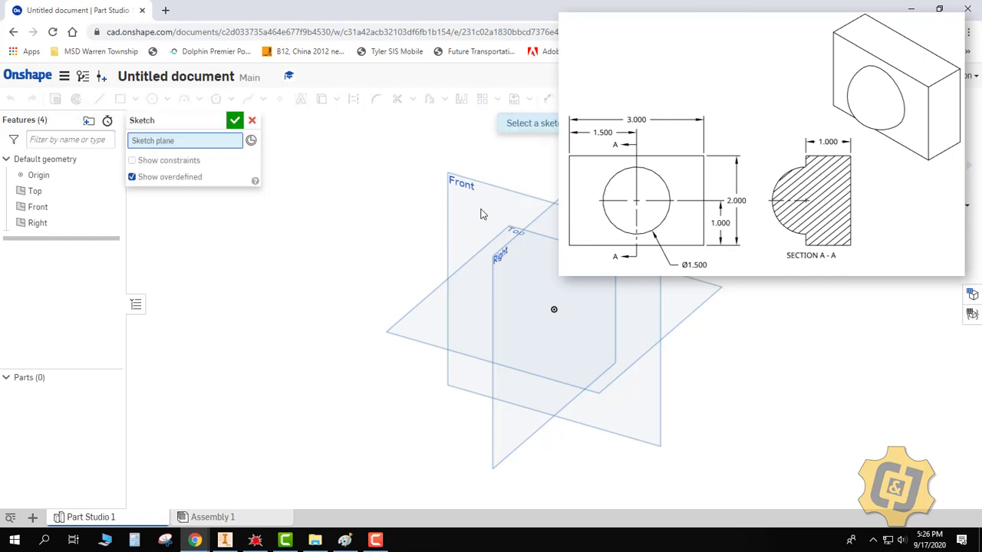
{"action": "left_click", "coordinate": [488, 192]}
{"action": "left_click", "coordinate": [120, 98]}
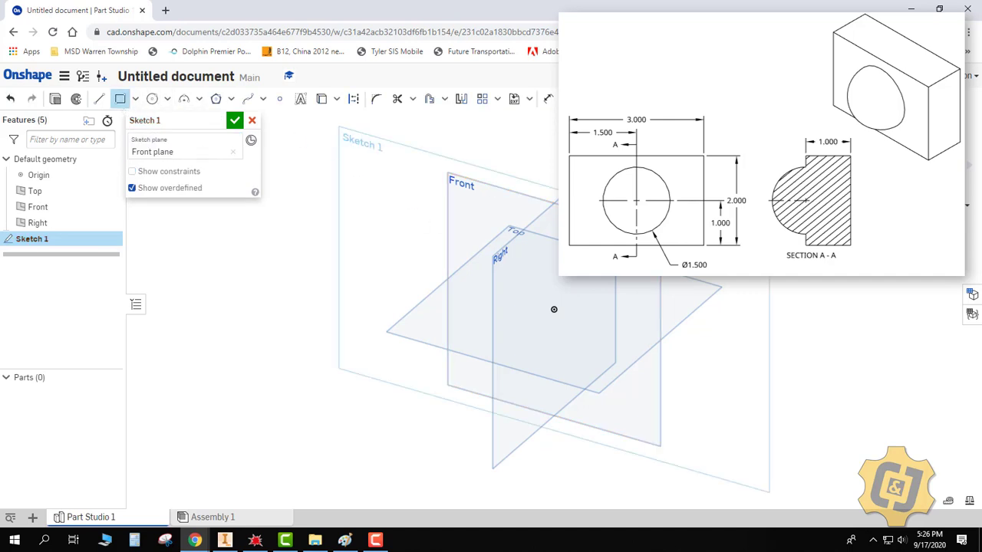
{"action": "left_click", "coordinate": [555, 310]}
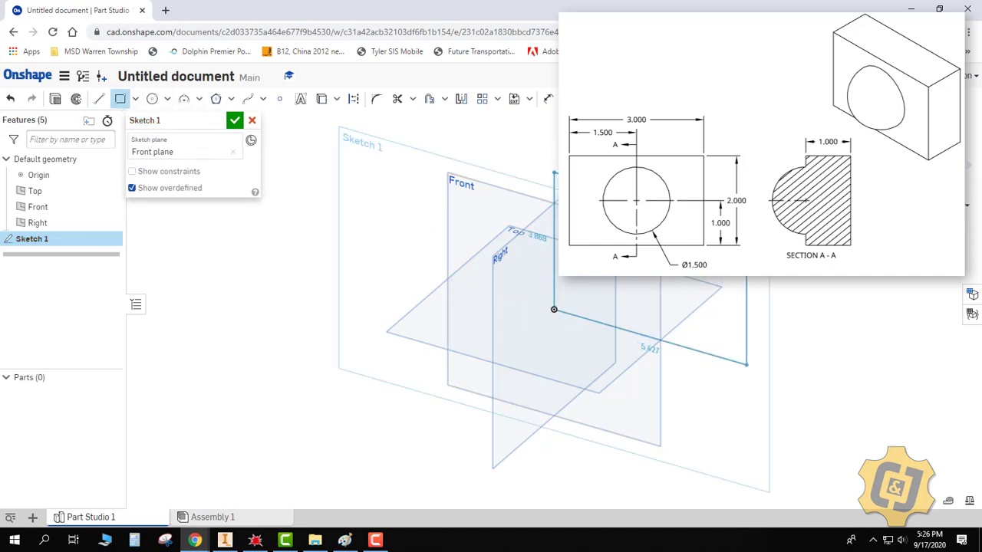
{"action": "left_click", "coordinate": [749, 365]}
{"action": "middle_click_drag", "start_coordinate": [748, 365], "coordinate": [689, 376]}
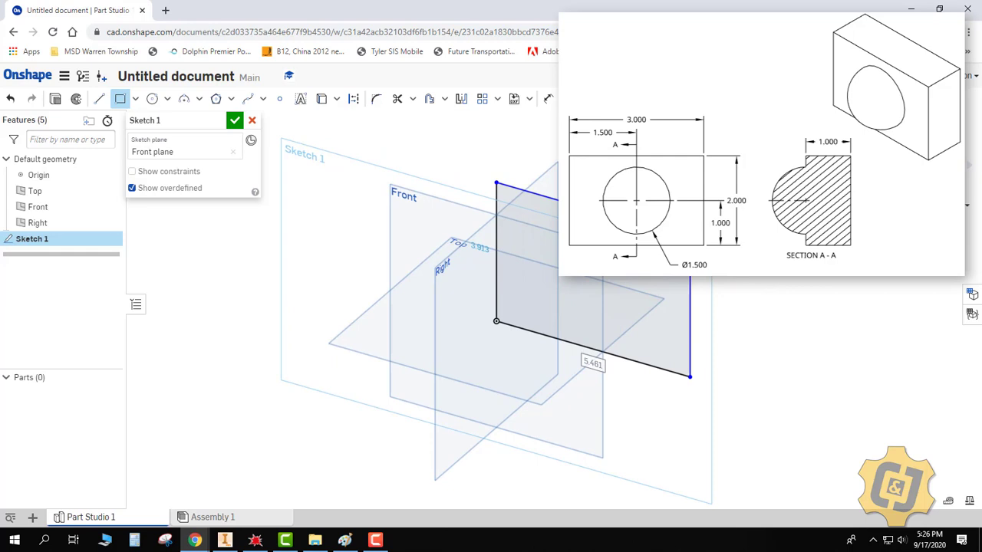
Dimension the rectangle 3 wide and 2.15 tall, then finish Sketch 1.
{"action": "left_click", "coordinate": [548, 98]}
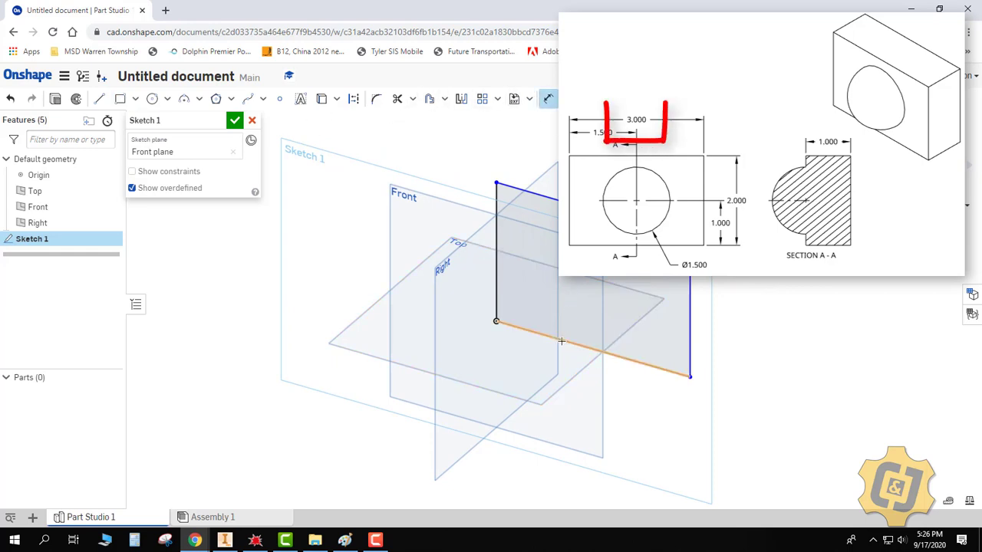
{"action": "left_click", "coordinate": [562, 342]}
{"action": "left_click", "coordinate": [581, 363]}
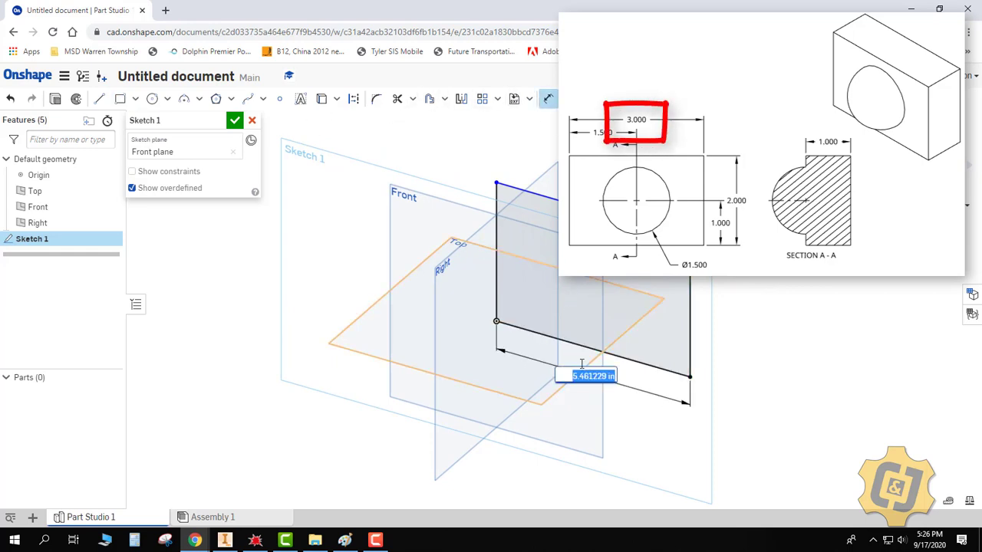
{"action": "type", "text": "3"}
{"action": "key", "text": "Return"}
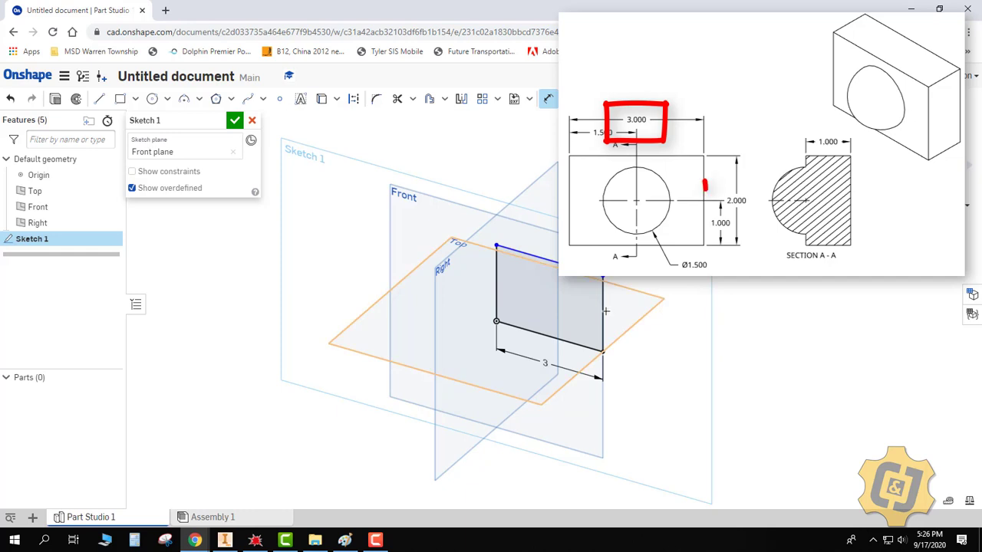
{"action": "left_click", "coordinate": [603, 314]}
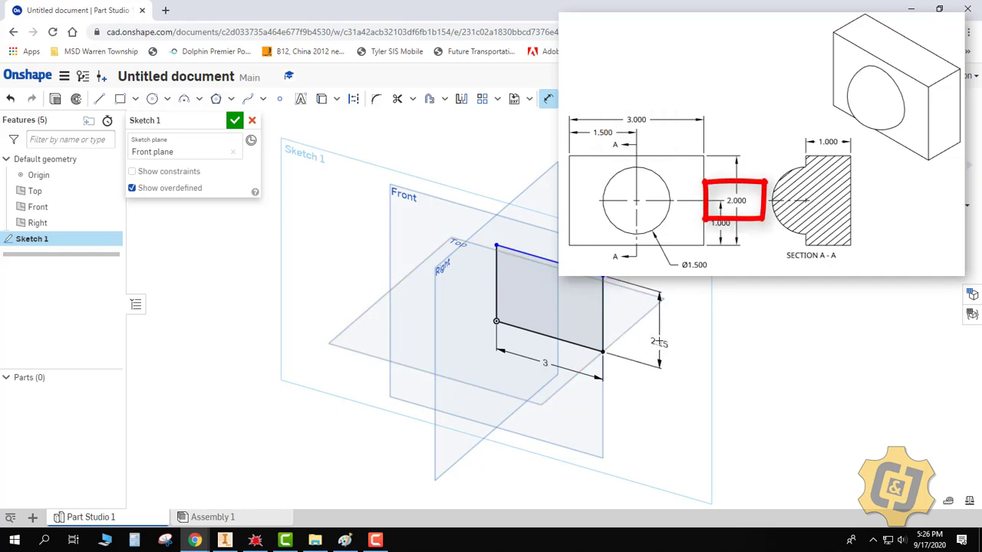
{"action": "left_click", "coordinate": [658, 342]}
{"action": "key", "text": "Return"}
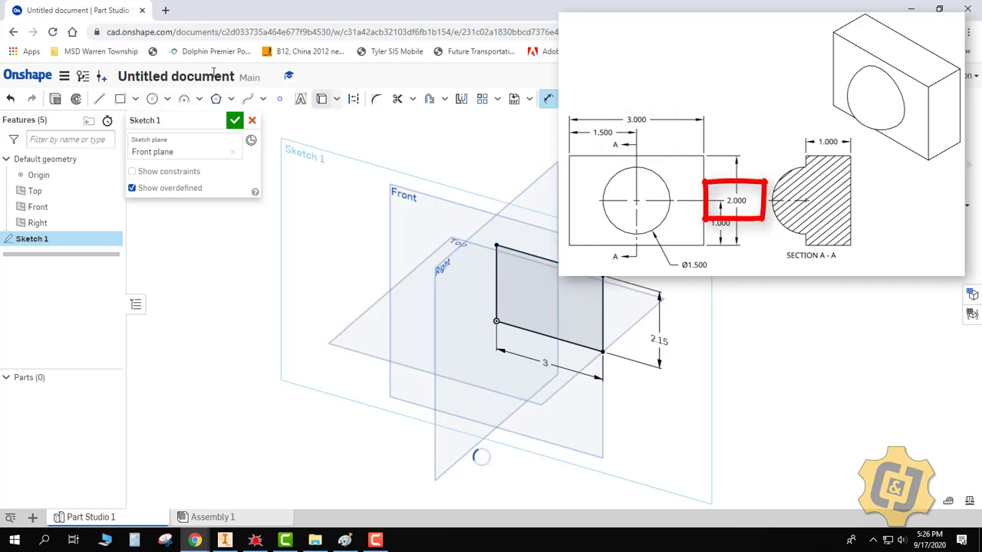
{"action": "left_click", "coordinate": [235, 120]}
Hide the Top, Front and Right planes, extrude the sketch 1 in, and view it isometric.
{"action": "left_click", "coordinate": [110, 191]}
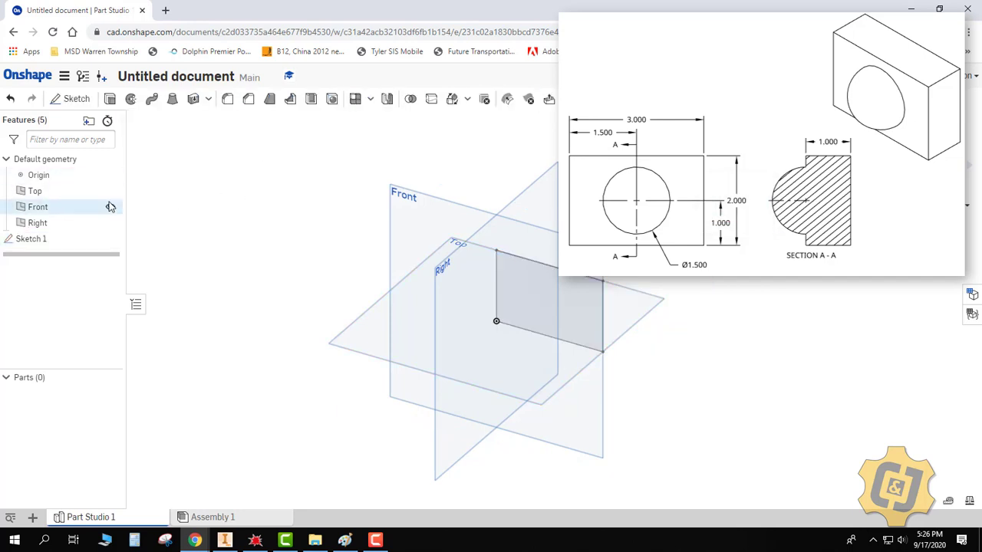
{"action": "left_click", "coordinate": [110, 207]}
{"action": "left_click", "coordinate": [109, 222]}
{"action": "left_click", "coordinate": [110, 99]}
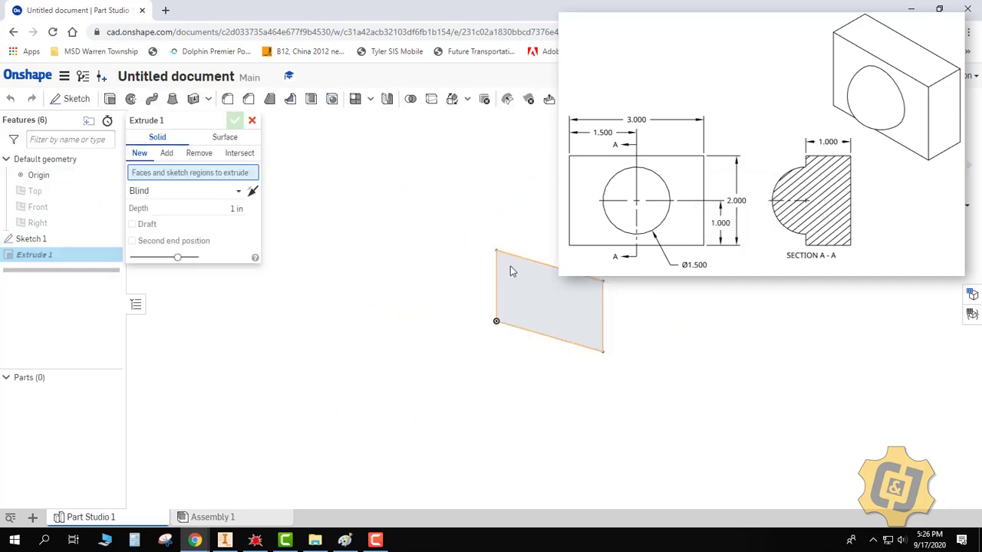
{"action": "left_click", "coordinate": [513, 280]}
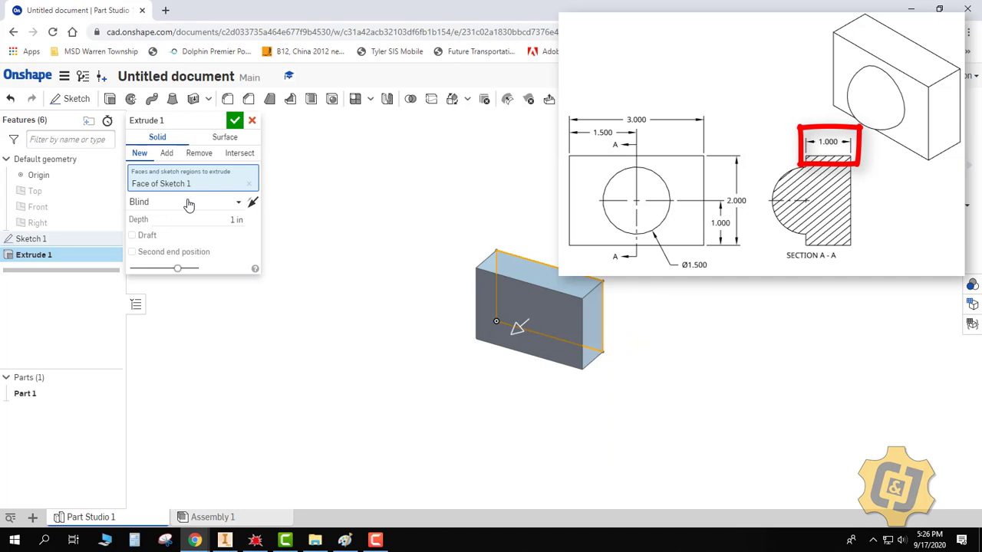
{"action": "left_click", "coordinate": [235, 120]}
{"action": "right_click", "coordinate": [343, 234]}
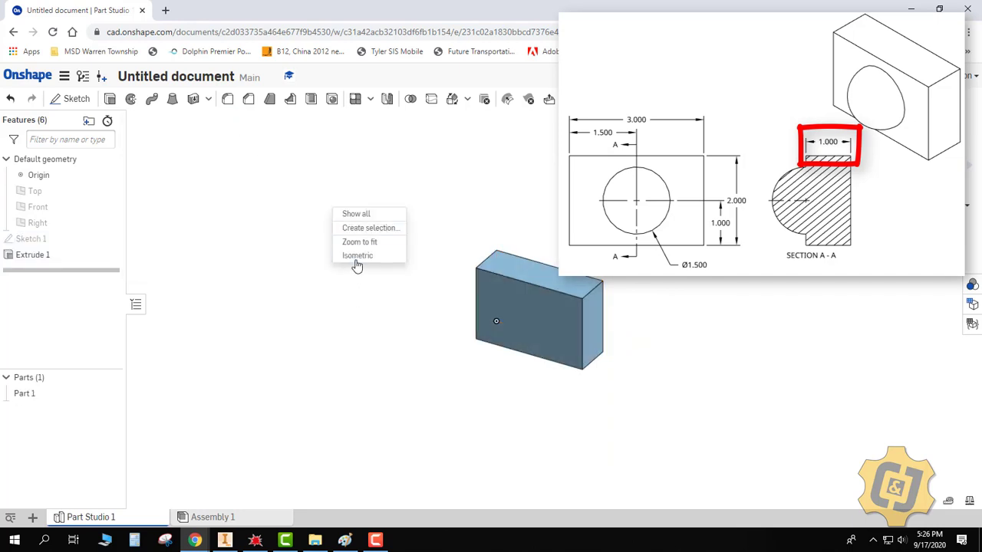
{"action": "left_click", "coordinate": [358, 263]}
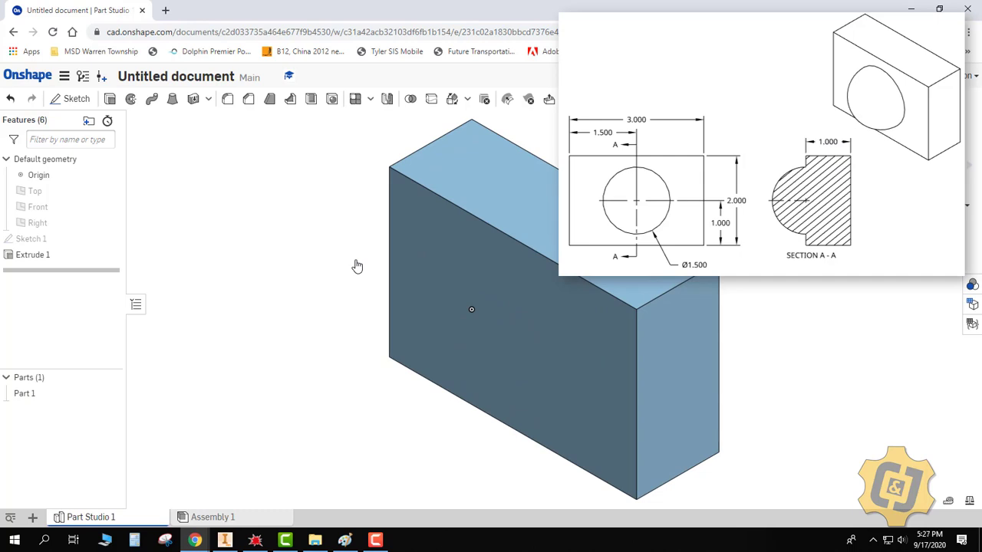
Start a sketch on the block's front face, viewed normal, and draw a circle.
{"action": "left_click", "coordinate": [81, 102]}
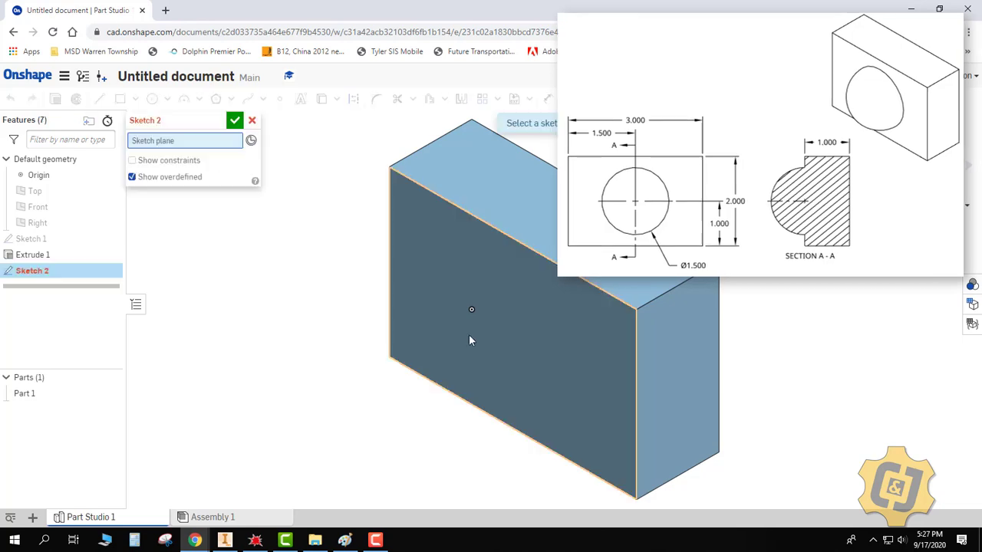
{"action": "left_click", "coordinate": [468, 335]}
{"action": "key", "text": "n"}
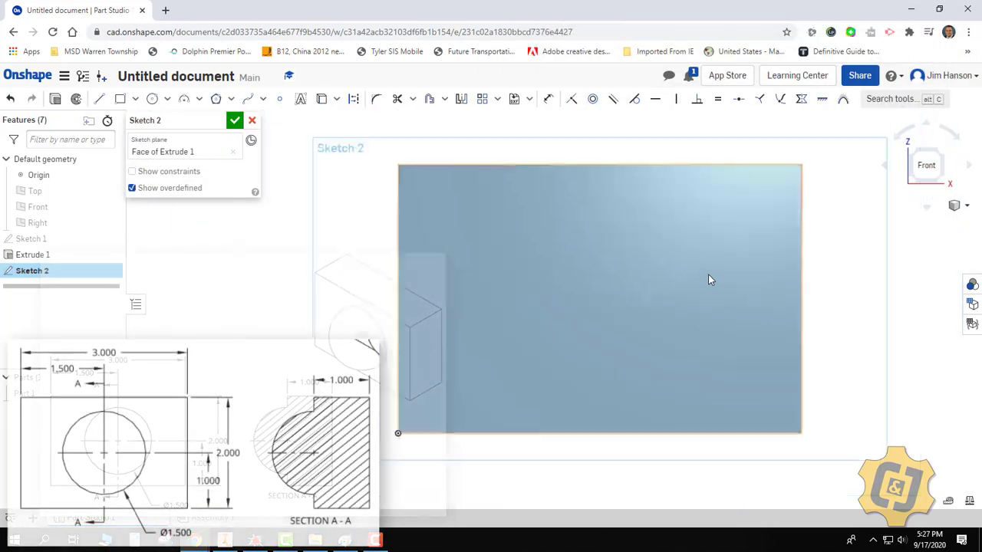
{"action": "left_click", "coordinate": [152, 100]}
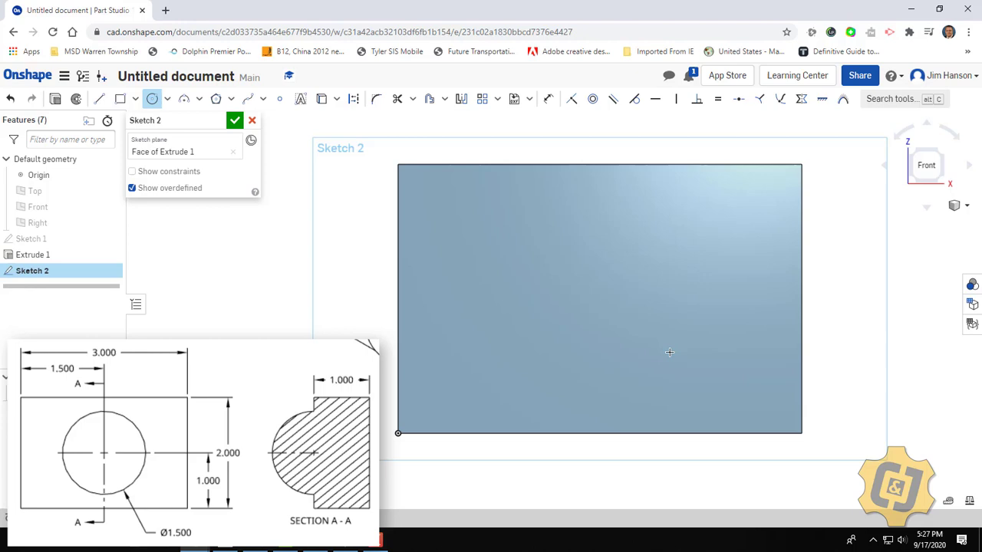
{"action": "left_click", "coordinate": [593, 301]}
{"action": "left_click", "coordinate": [641, 343]}
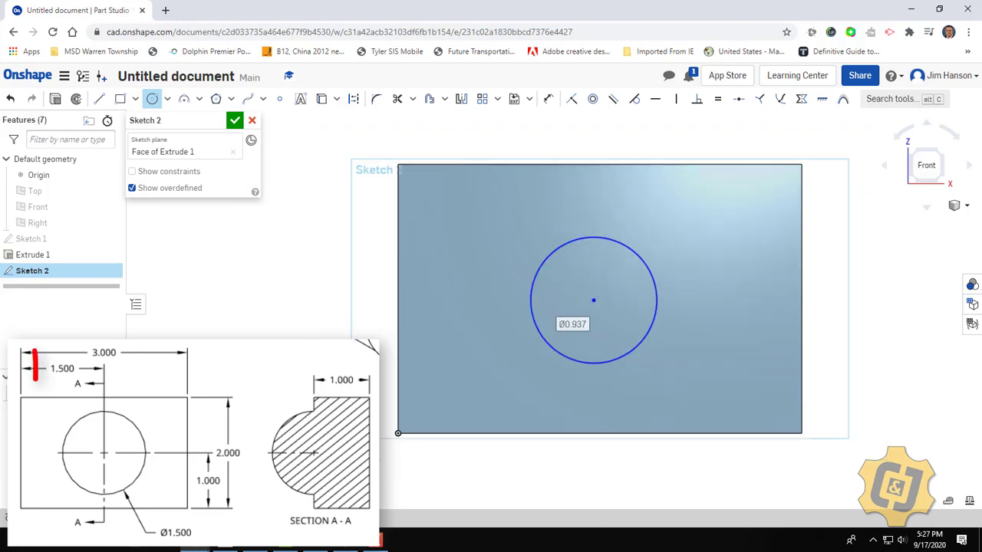
Position the circle centre 1.5 from the left edge and 1 above the bottom edge.
{"action": "left_click", "coordinate": [548, 99]}
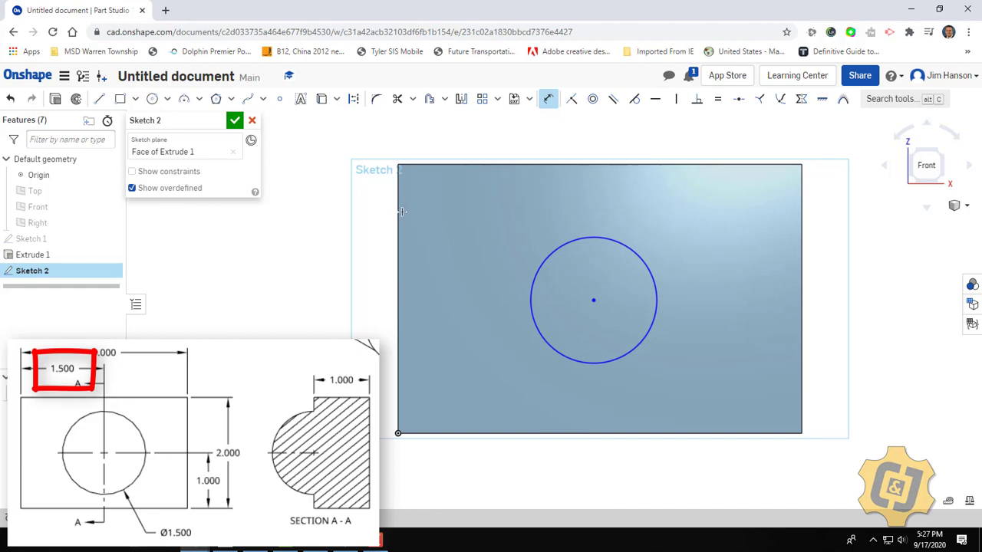
{"action": "left_click", "coordinate": [593, 299]}
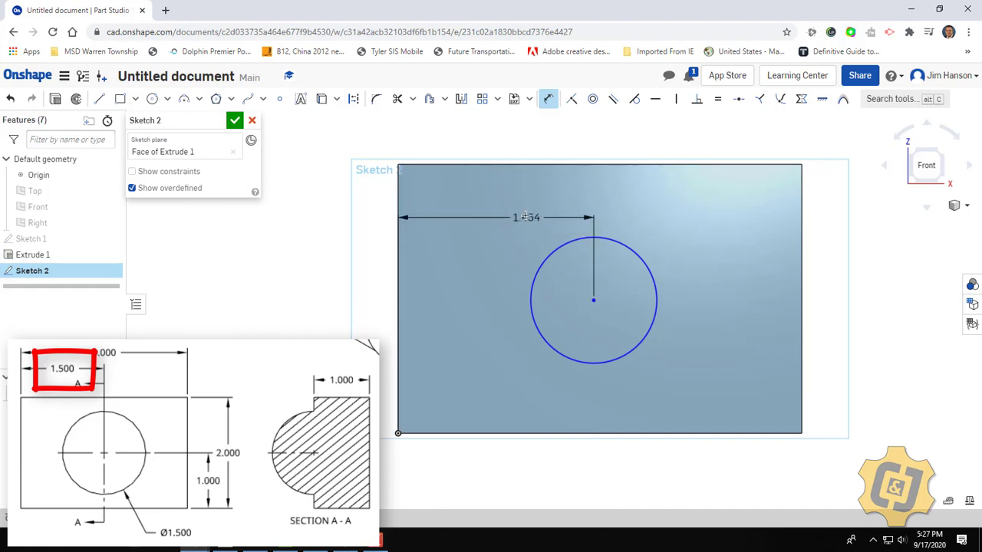
{"action": "left_click", "coordinate": [521, 211]}
{"action": "type", "text": "1"}
{"action": "key", "text": "Escape"}
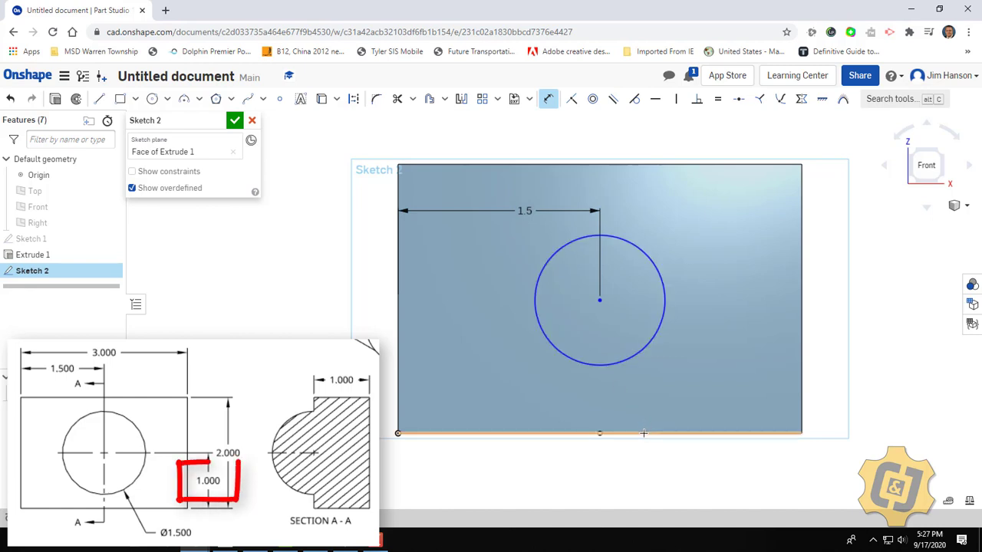
{"action": "left_click", "coordinate": [599, 300]}
{"action": "left_click", "coordinate": [652, 434]}
{"action": "left_click", "coordinate": [699, 347]}
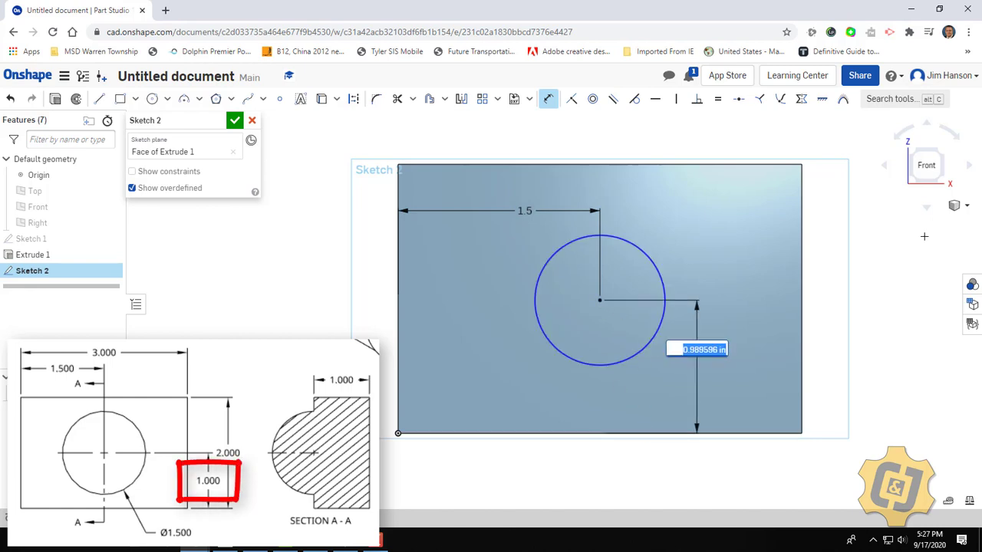
{"action": "type", "text": "1"}
{"action": "key", "text": "Return"}
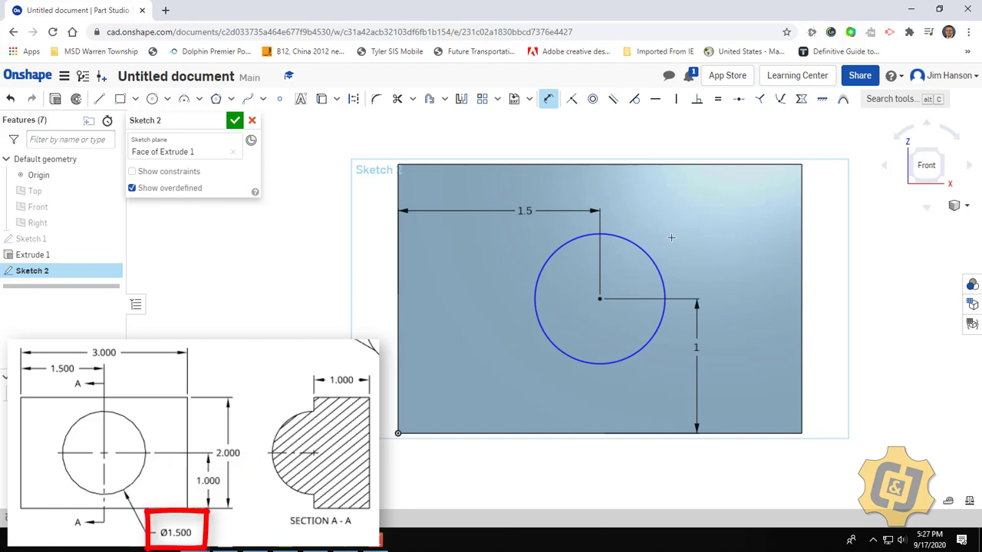
Set the circle's diameter to 1.5.
{"action": "left_click", "coordinate": [646, 248]}
{"action": "left_click", "coordinate": [680, 223]}
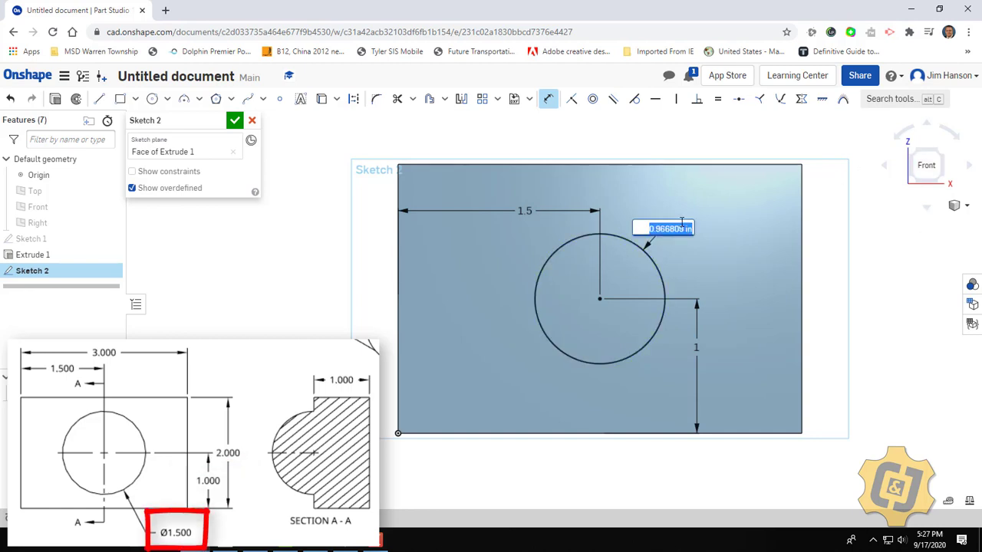
{"action": "type", "text": "1.5"}
{"action": "key", "text": "Return"}
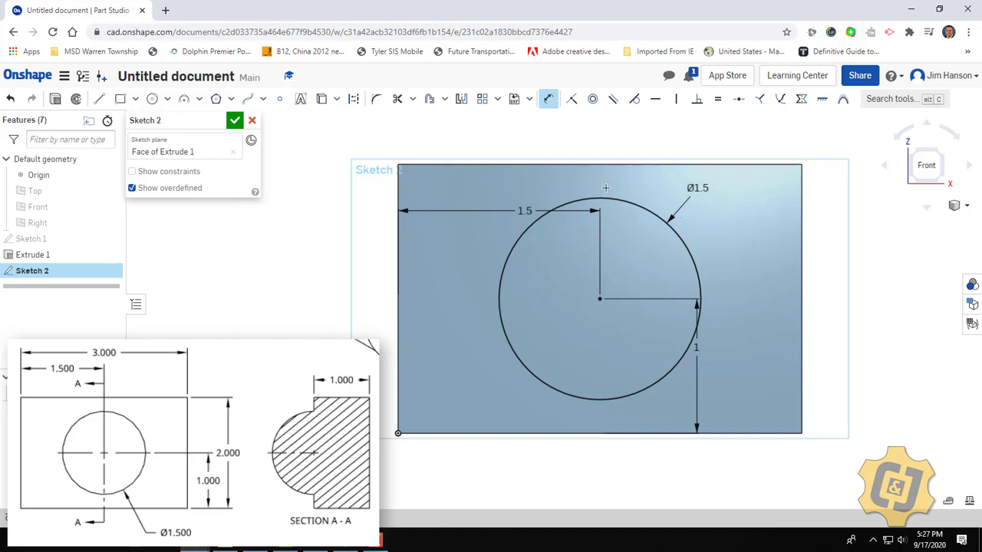
Draw a vertical line from the Ø1.5 circle's centre to its top, then down to its bottom.
{"action": "left_click", "coordinate": [99, 99]}
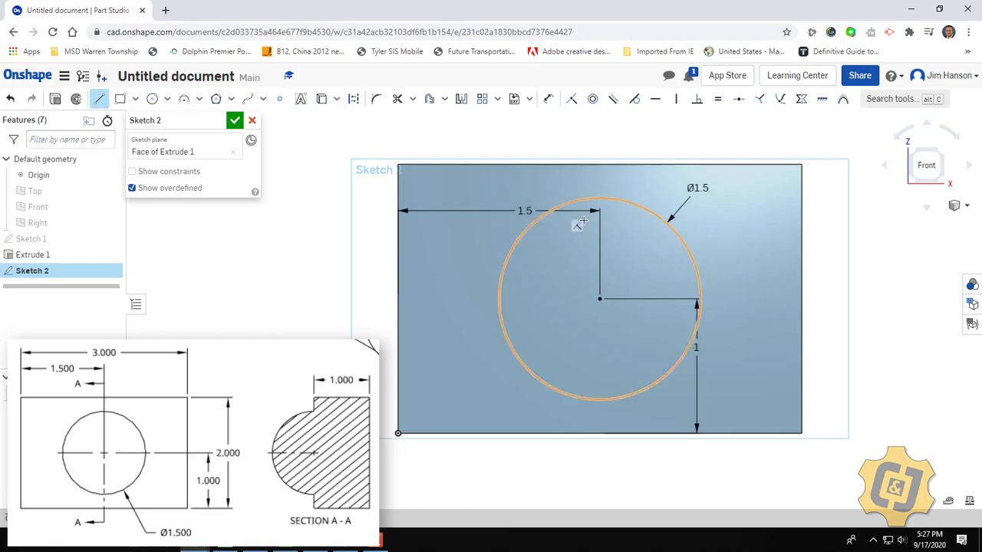
{"action": "left_click", "coordinate": [600, 299]}
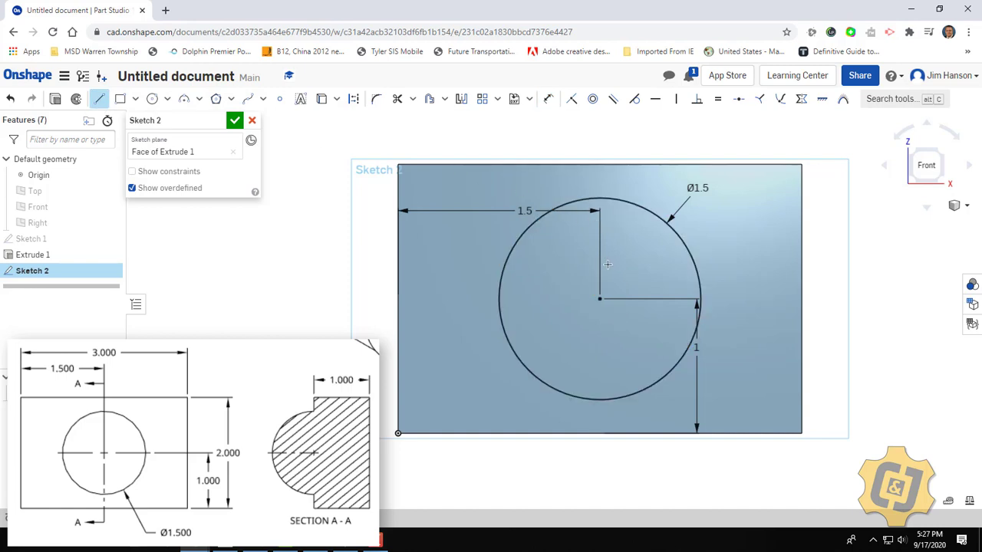
{"action": "key", "text": "Escape"}
{"action": "left_click", "coordinate": [600, 300]}
{"action": "left_click", "coordinate": [597, 199]}
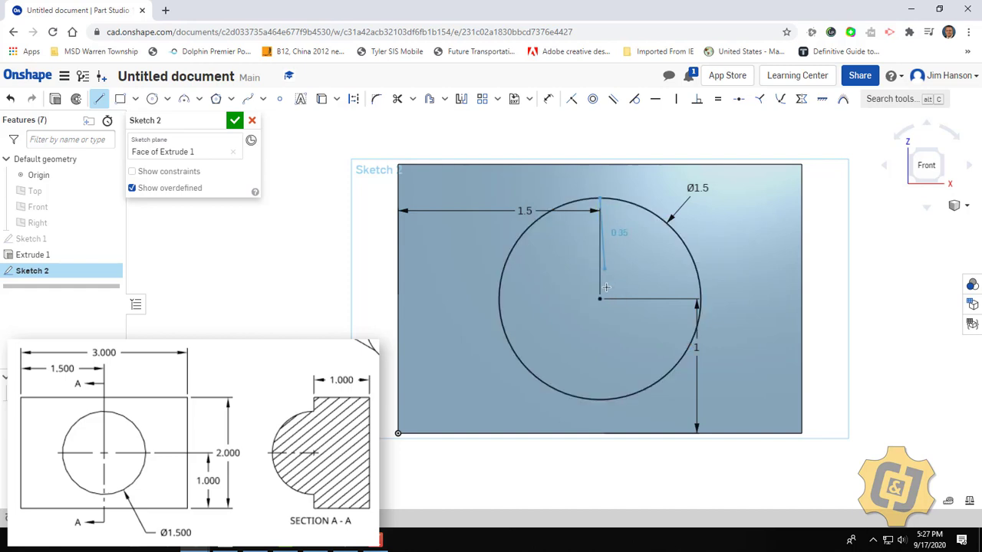
{"action": "left_click", "coordinate": [600, 399]}
{"action": "right_click", "coordinate": [744, 297]}
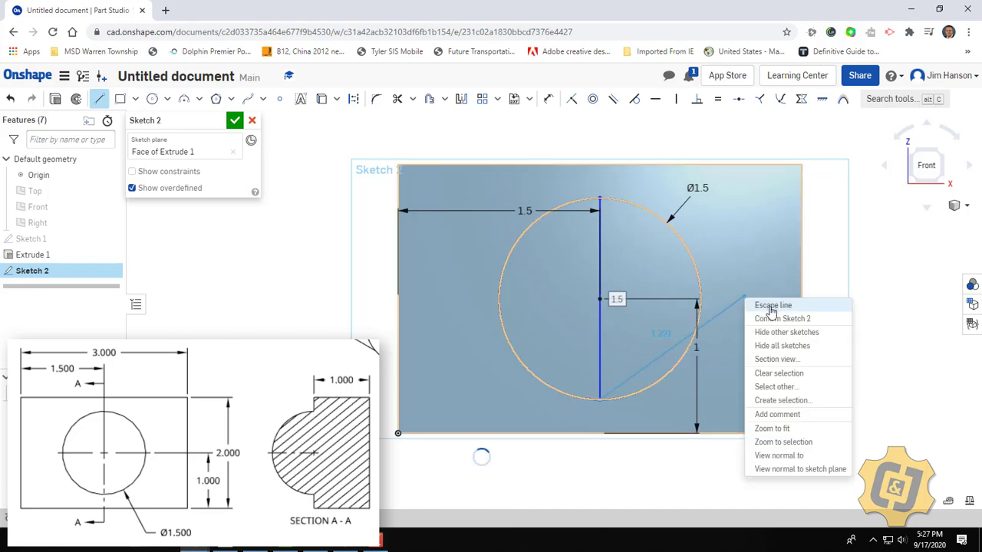
{"action": "left_click", "coordinate": [767, 305]}
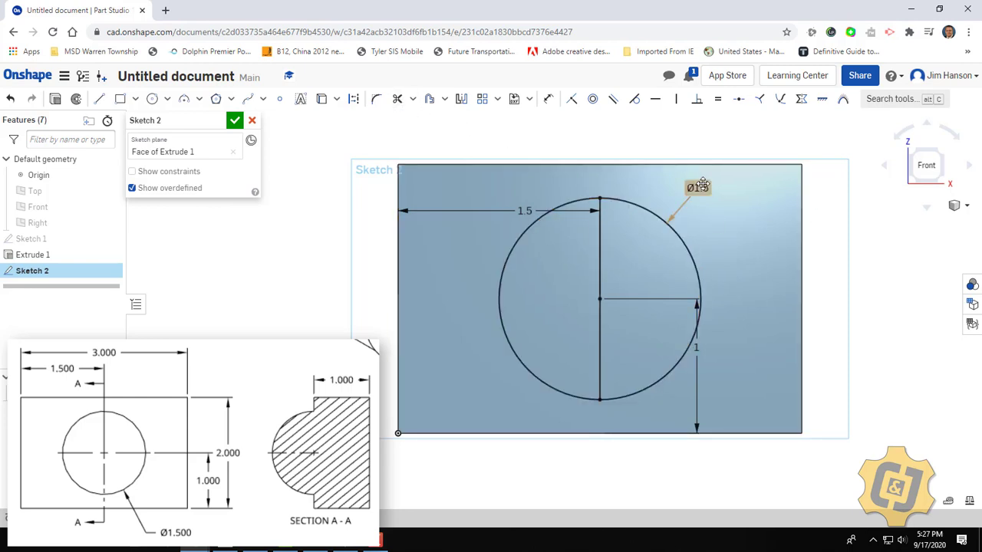
Trim away the circle's right half and delete the leftover arc.
{"action": "key", "text": "m"}
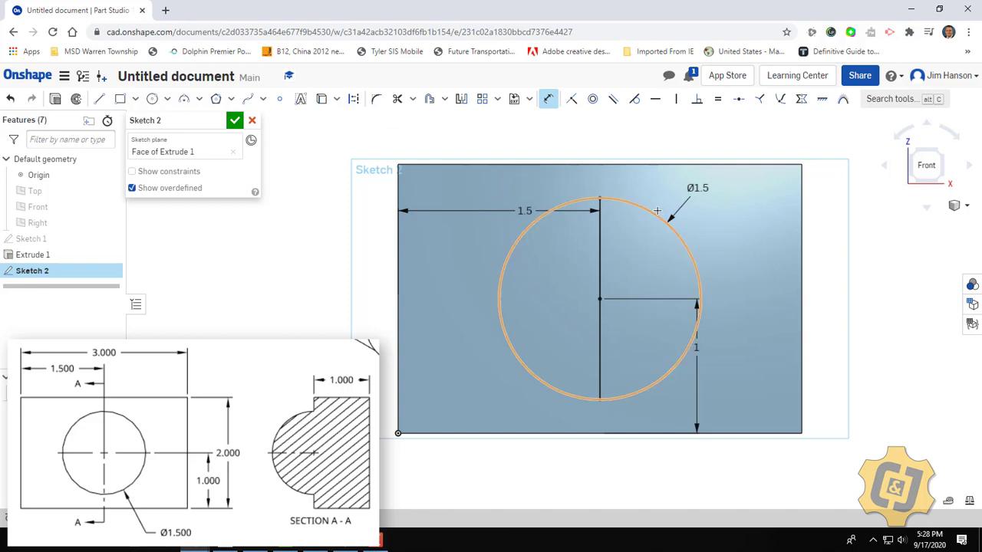
{"action": "left_click", "coordinate": [657, 209]}
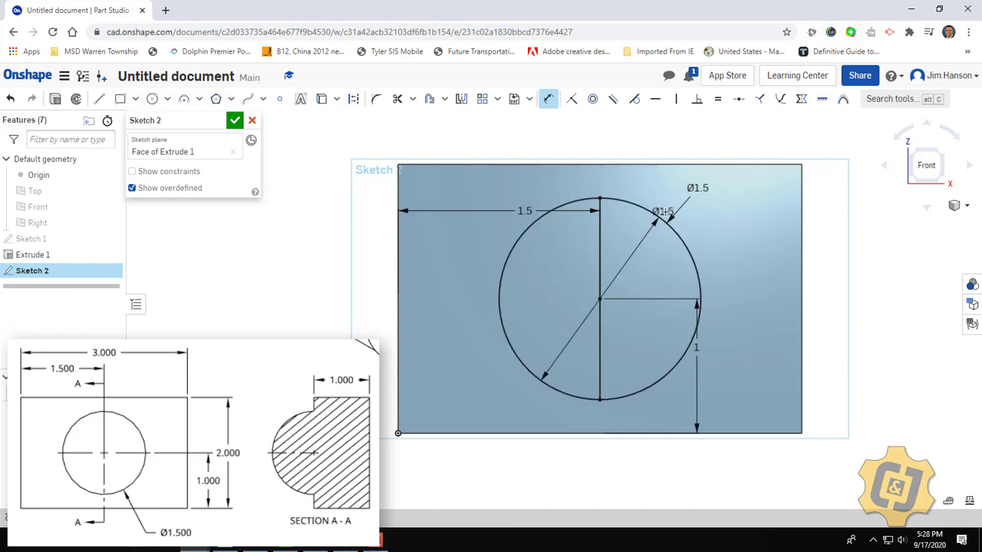
{"action": "left_click", "coordinate": [398, 98]}
{"action": "left_click", "coordinate": [677, 232]}
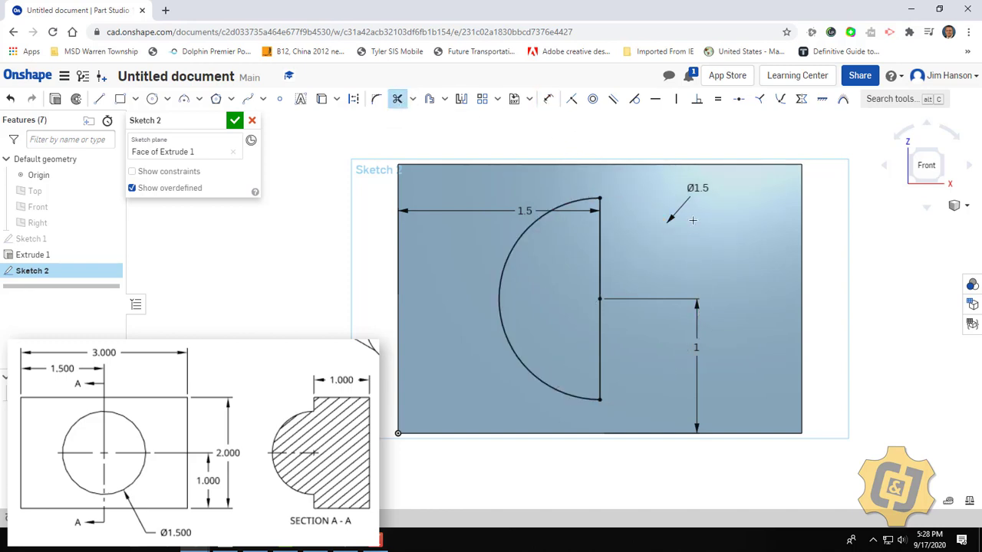
{"action": "key", "text": "Escape"}
{"action": "left_click", "coordinate": [690, 197]}
{"action": "key", "text": "Delete"}
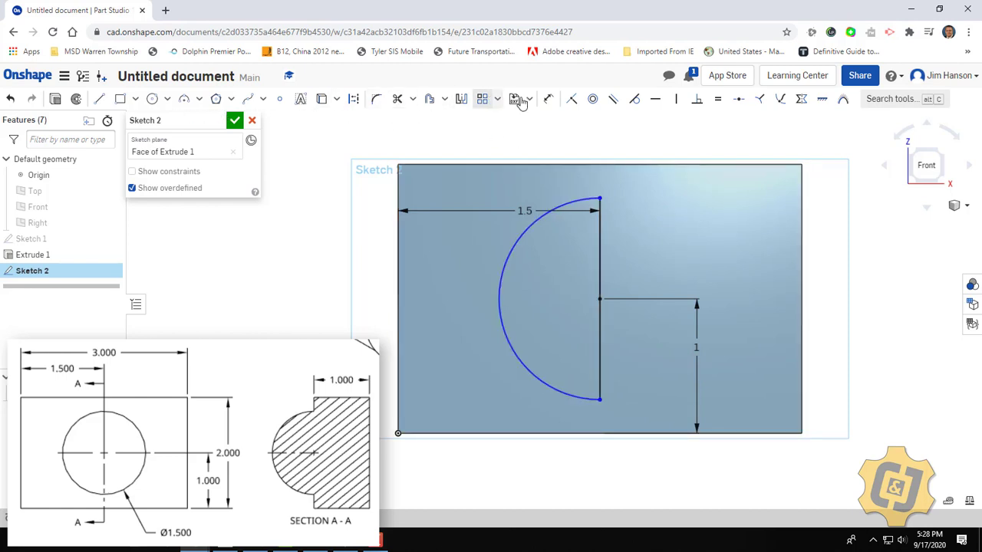
Undo twice to restore the full circle, then show the block in isometric view.
{"action": "left_click", "coordinate": [548, 98]}
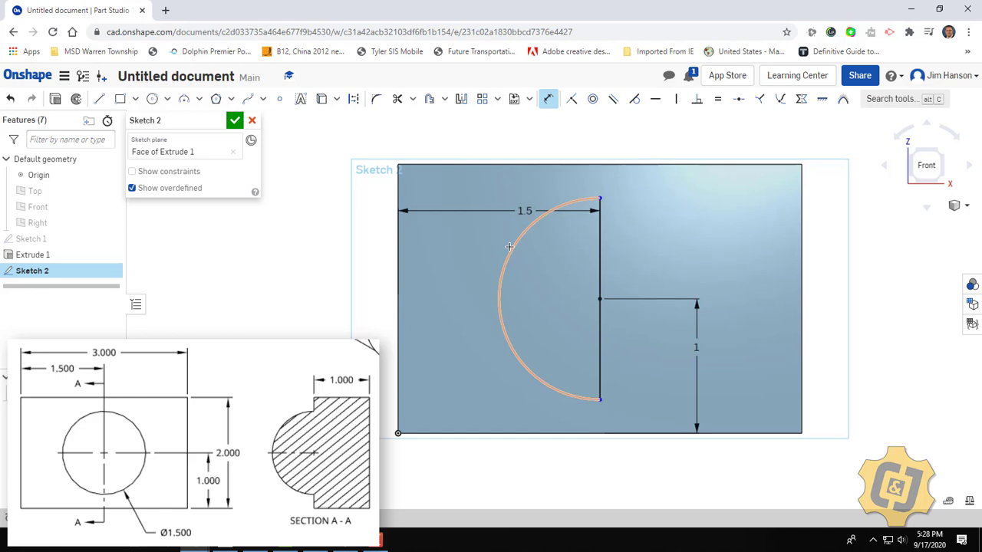
{"action": "left_click", "coordinate": [508, 246]}
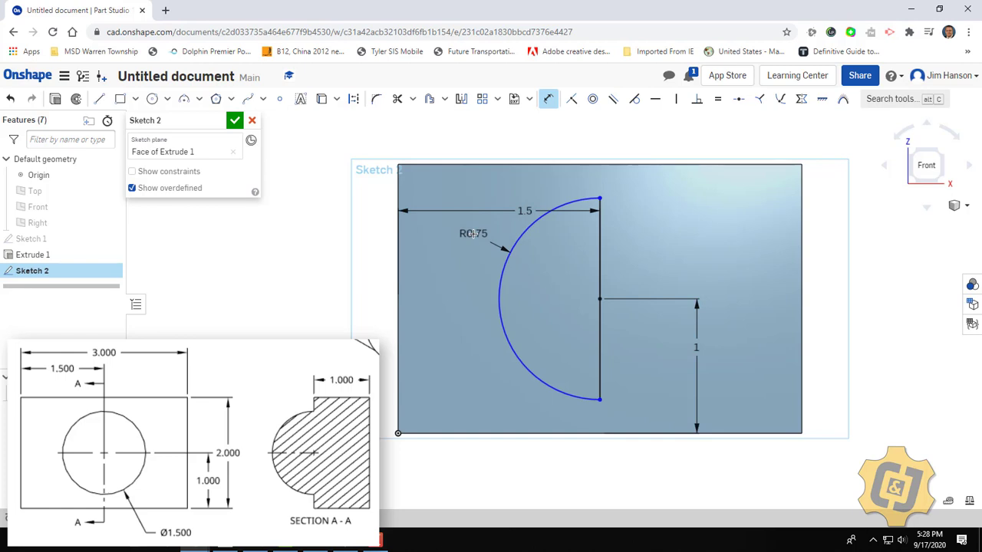
{"action": "key", "text": "Escape"}
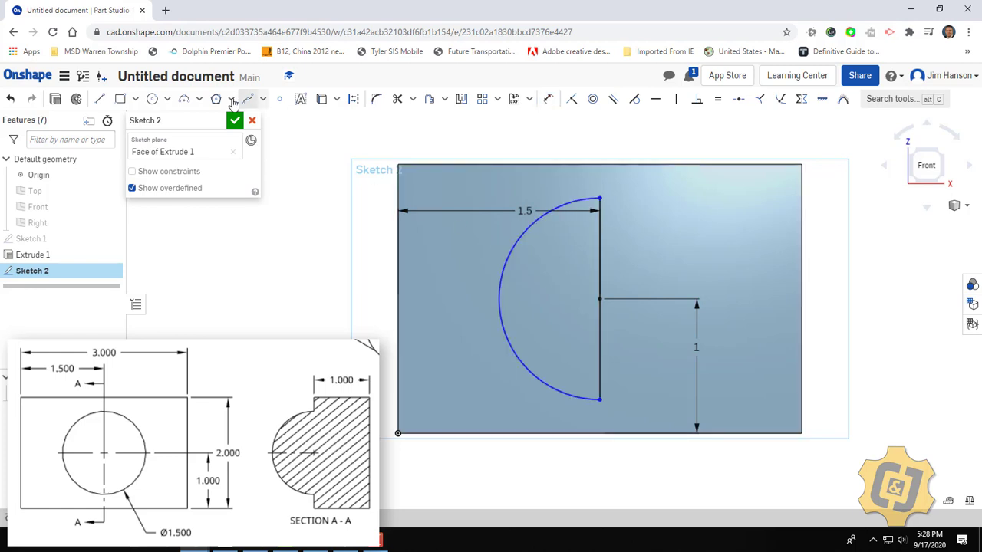
{"action": "left_click", "coordinate": [10, 98]}
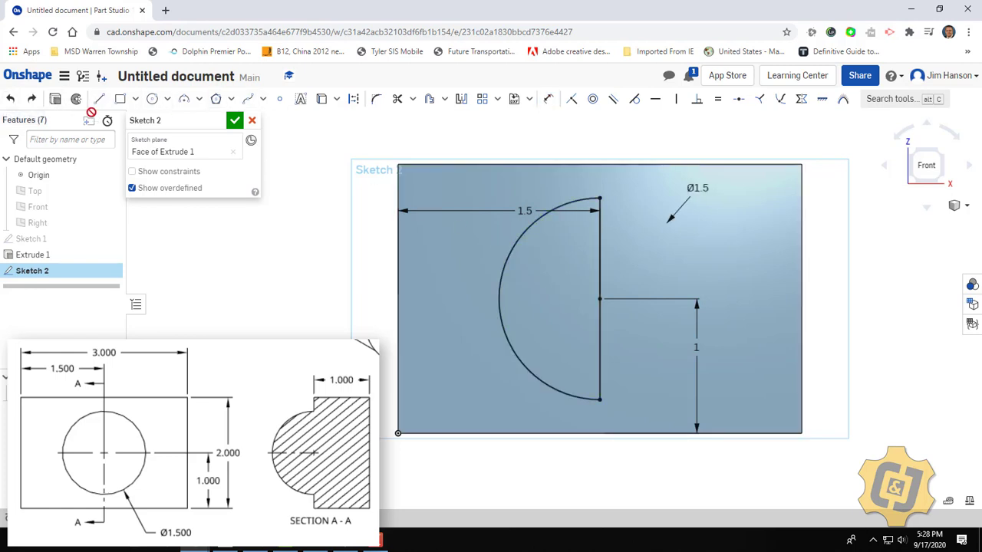
{"action": "left_click", "coordinate": [10, 98]}
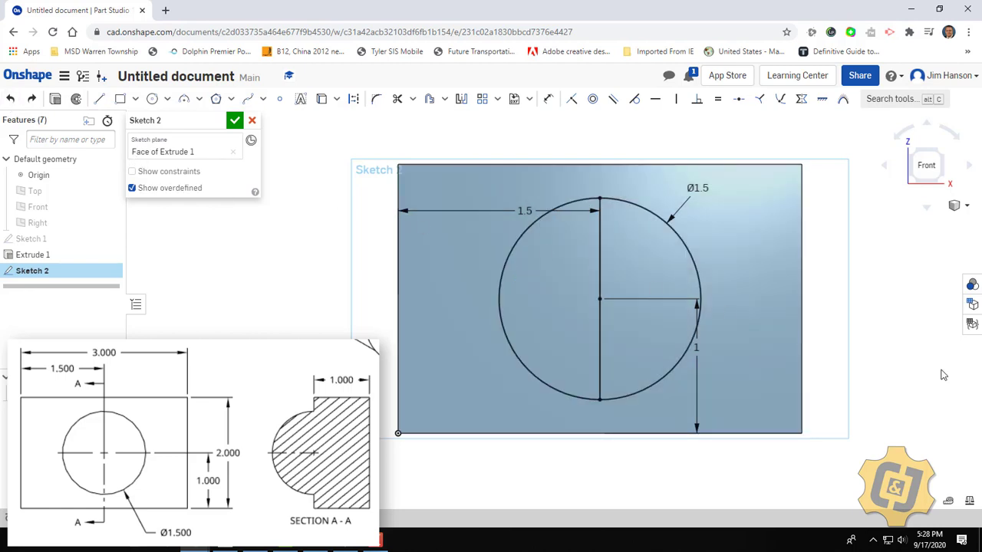
{"action": "left_click", "coordinate": [955, 206]}
{"action": "left_click", "coordinate": [899, 221]}
Close the sketch and revolve the circle's left half about the vertical line.
{"action": "left_click", "coordinate": [235, 121]}
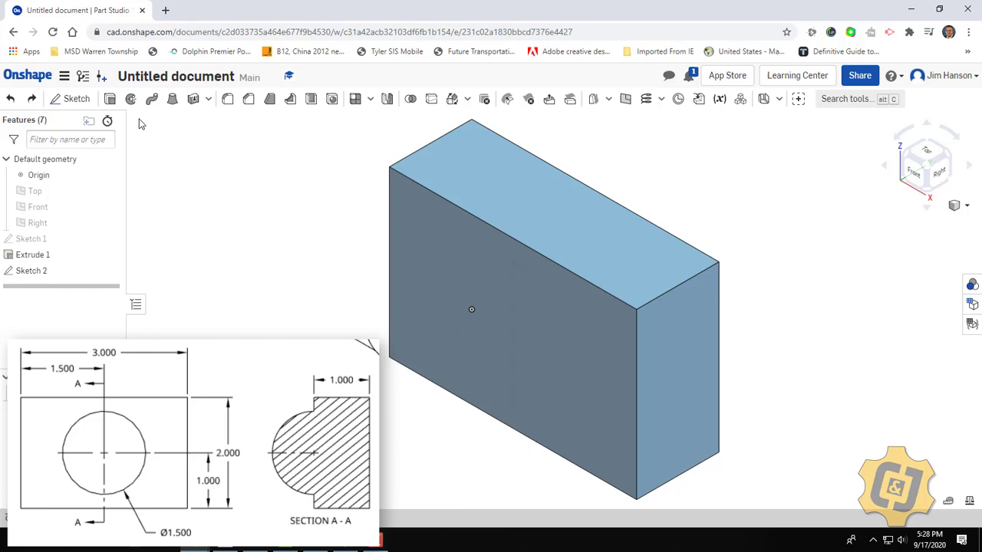
{"action": "left_click", "coordinate": [131, 98]}
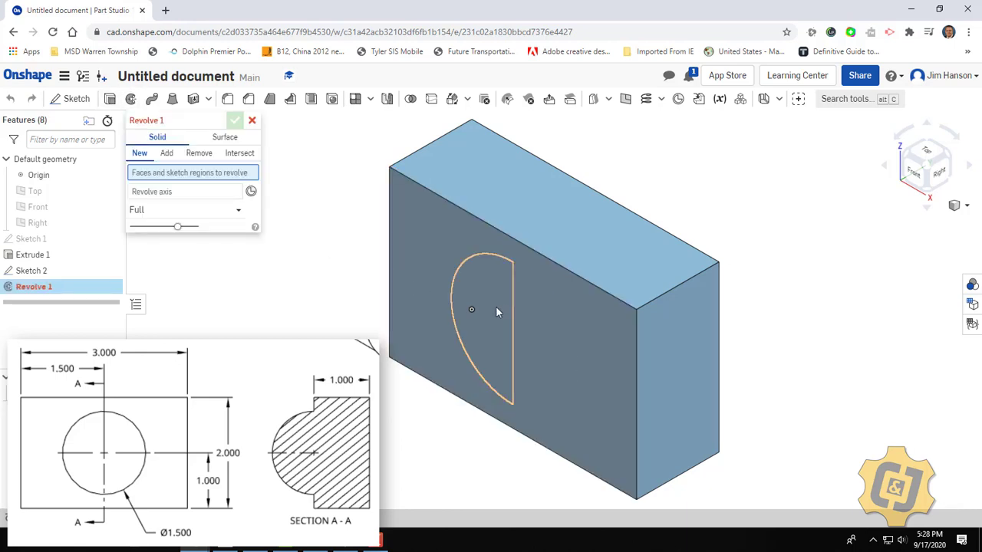
{"action": "left_click", "coordinate": [483, 308]}
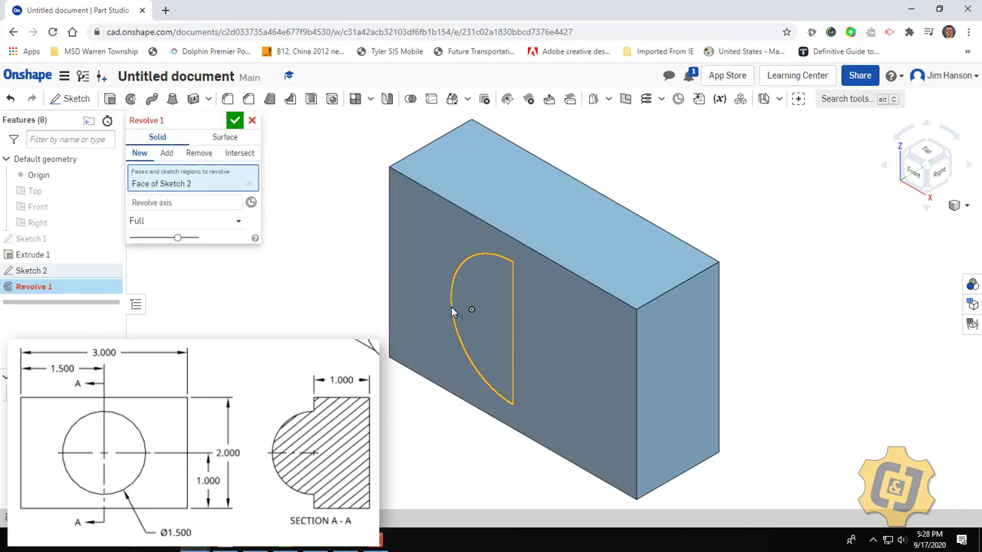
{"action": "left_click", "coordinate": [514, 307]}
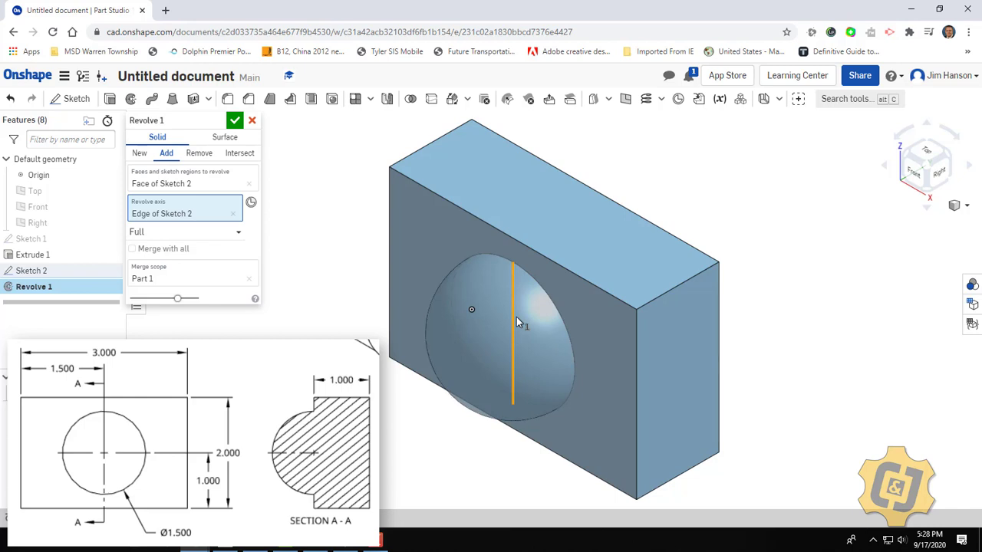
Revolve in one direction, flipped, by 180° and confirm to add the dome.
{"action": "left_click", "coordinate": [198, 237]}
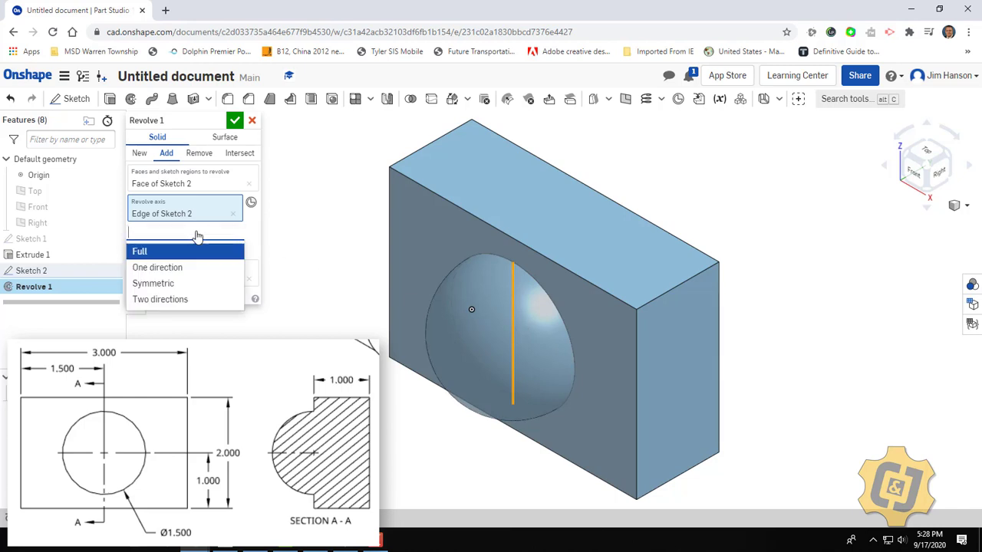
{"action": "left_click", "coordinate": [188, 265]}
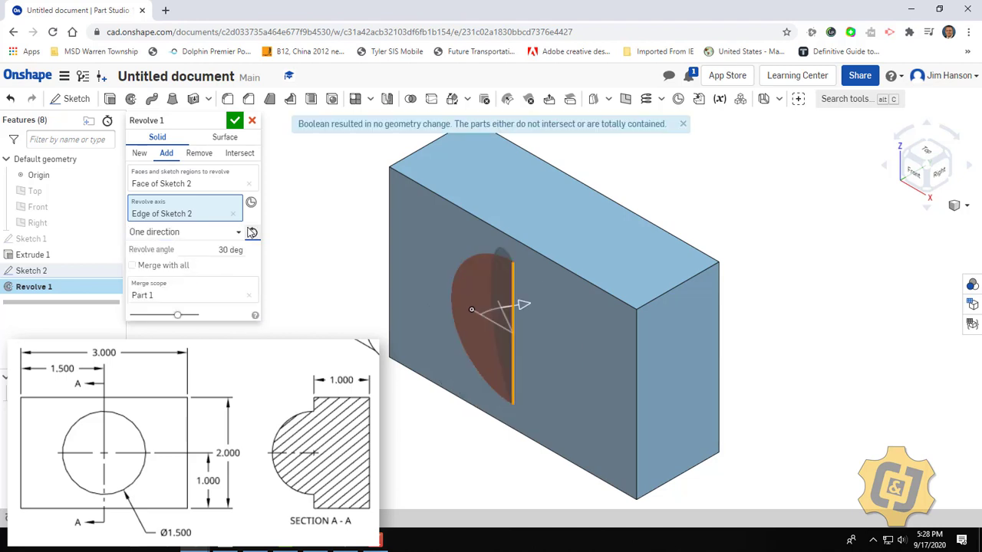
{"action": "left_click", "coordinate": [251, 232]}
{"action": "left_click", "coordinate": [230, 249]}
{"action": "left_click_drag", "start_coordinate": [231, 249], "coordinate": [272, 242]}
{"action": "type", "text": "180"}
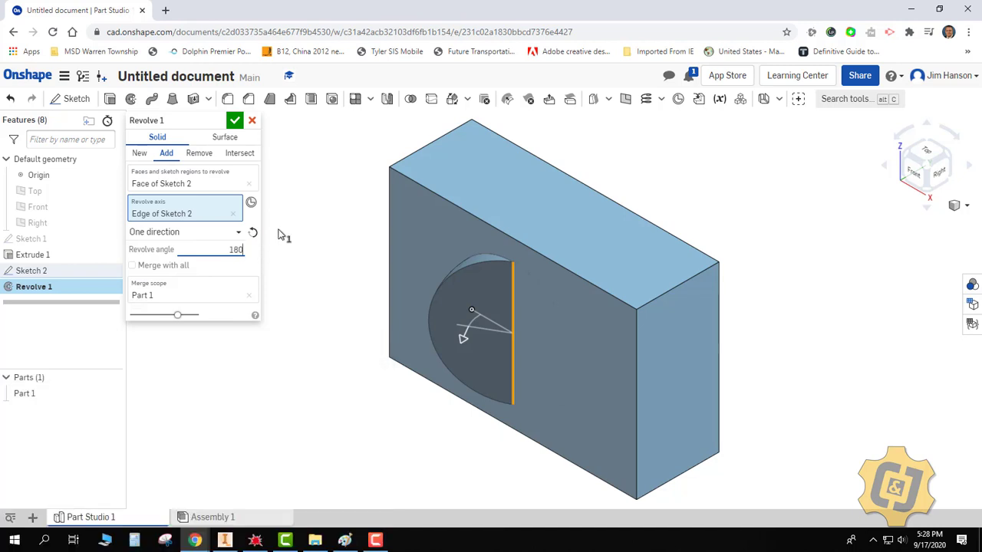
{"action": "key", "text": "Return"}
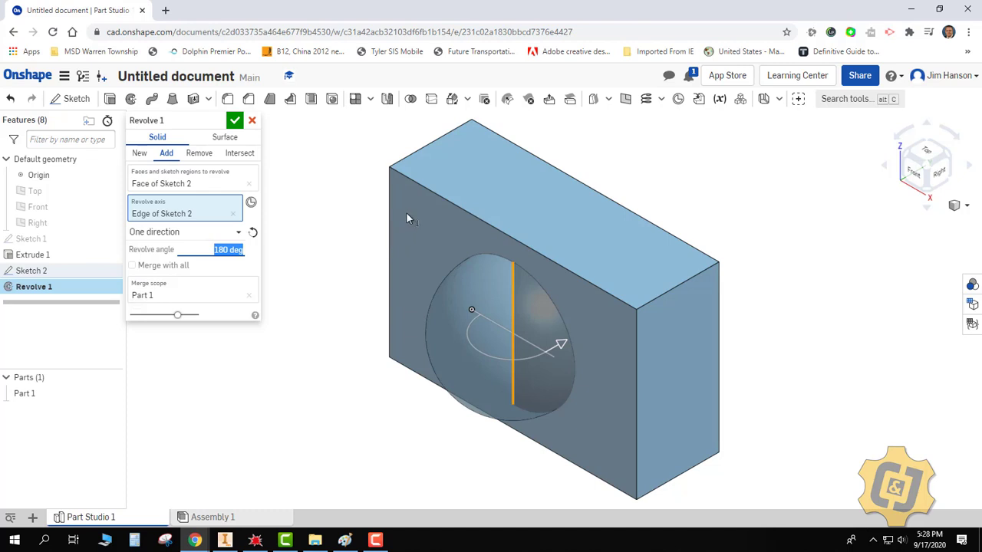
{"action": "left_click", "coordinate": [234, 120]}
{"action": "mouse_move", "coordinate": [325, 287]}
{"action": "right_mouse_down"}
{"action": "mouse_move", "coordinate": [382, 227]}
{"action": "mouse_move", "coordinate": [383, 189]}
{"action": "mouse_move", "coordinate": [361, 215]}
{"action": "mouse_move", "coordinate": [341, 274]}
{"action": "mouse_move", "coordinate": [318, 269]}
{"action": "right_mouse_up"}
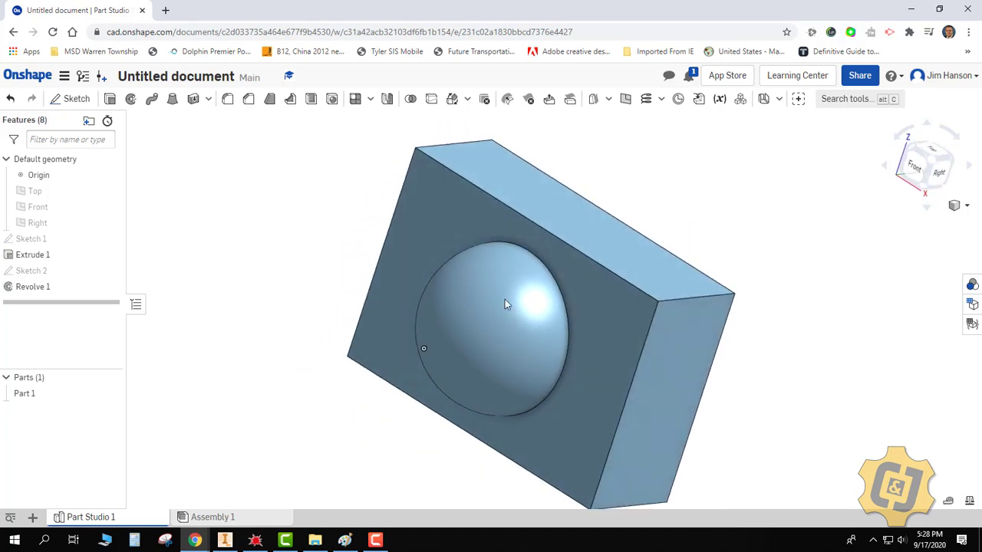
Orbit the block, then snap to the isometric view to show the dome.
{"action": "right_click_drag", "start_coordinate": [505, 299], "coordinate": [756, 301]}
{"action": "right_click", "coordinate": [757, 301]}
{"action": "left_click", "coordinate": [776, 345]}
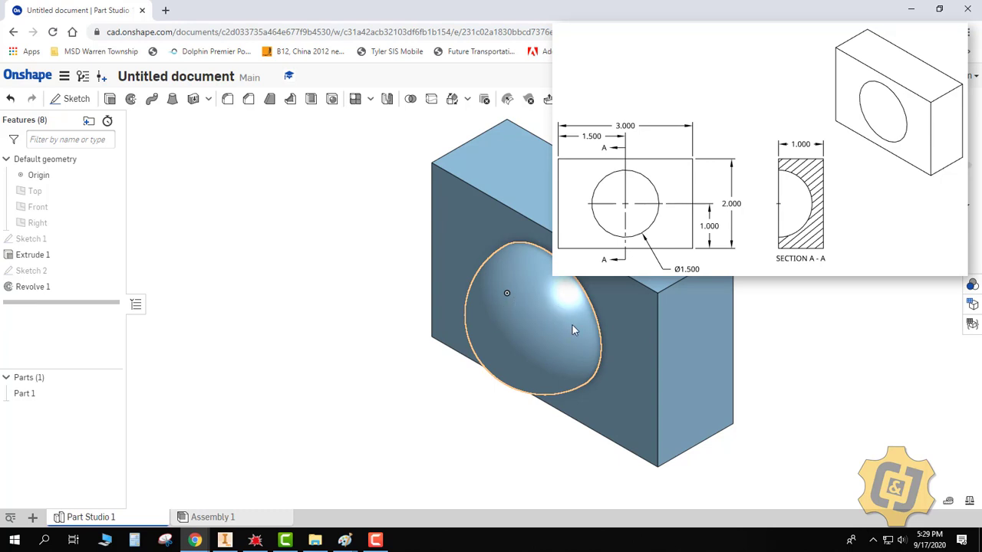
Edit Revolve 1 to Remove in the opposite direction, then orbit to inspect the pocket.
{"action": "double_click", "coordinate": [66, 290]}
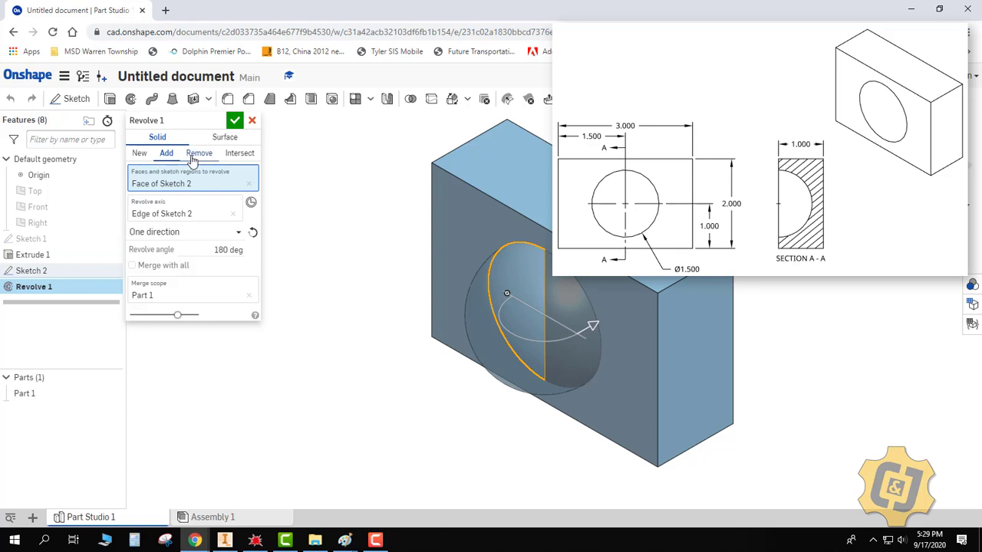
{"action": "left_click", "coordinate": [192, 158]}
{"action": "left_click", "coordinate": [253, 233]}
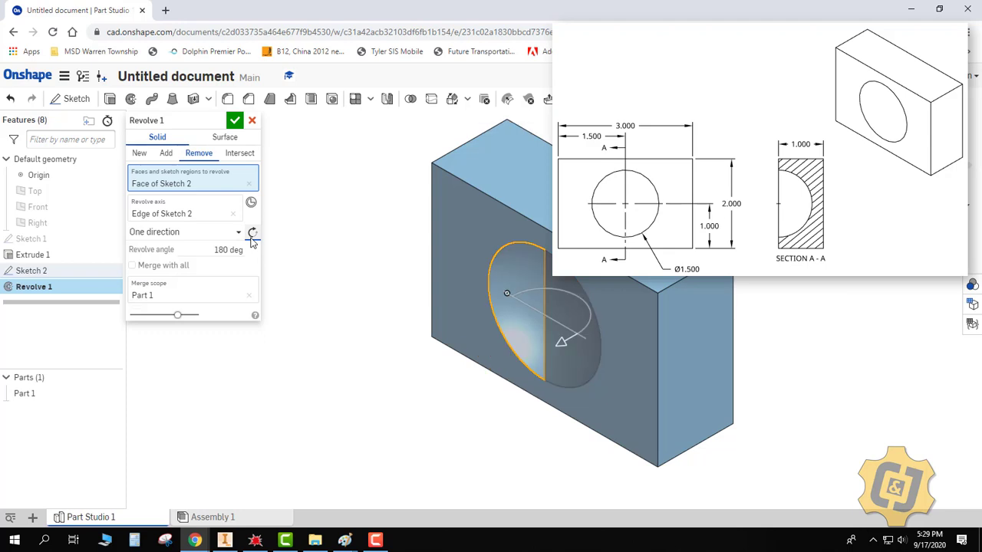
{"action": "left_click", "coordinate": [235, 120]}
{"action": "right_click_drag", "start_coordinate": [357, 322], "coordinate": [392, 233]}
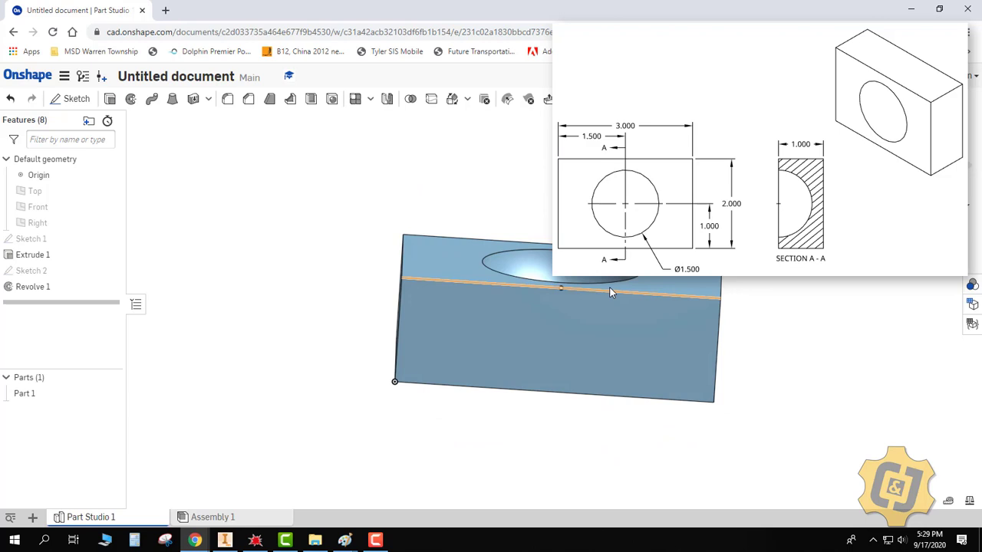
{"action": "mouse_move", "coordinate": [496, 297]}
{"action": "right_mouse_down"}
{"action": "mouse_move", "coordinate": [471, 335]}
{"action": "mouse_move", "coordinate": [554, 290]}
{"action": "mouse_move", "coordinate": [491, 324]}
{"action": "right_mouse_up"}
{"action": "mouse_move", "coordinate": [521, 296]}
{"action": "right_mouse_down"}
{"action": "mouse_move", "coordinate": [491, 325]}
{"action": "mouse_move", "coordinate": [534, 307]}
{"action": "right_mouse_up"}
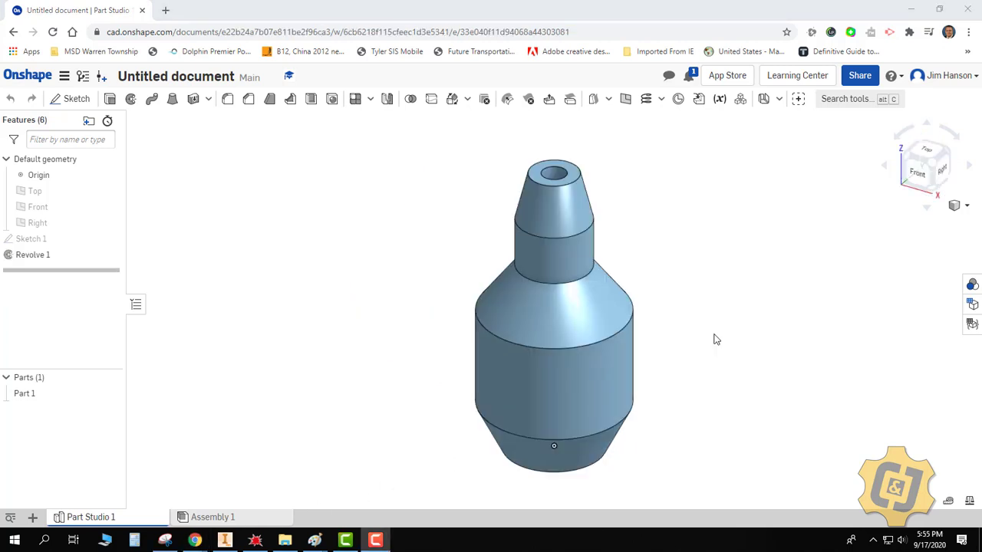
Orbit the bottle model to a tilted, then end-on view.
{"action": "right_click_drag", "start_coordinate": [712, 337], "coordinate": [686, 350]}
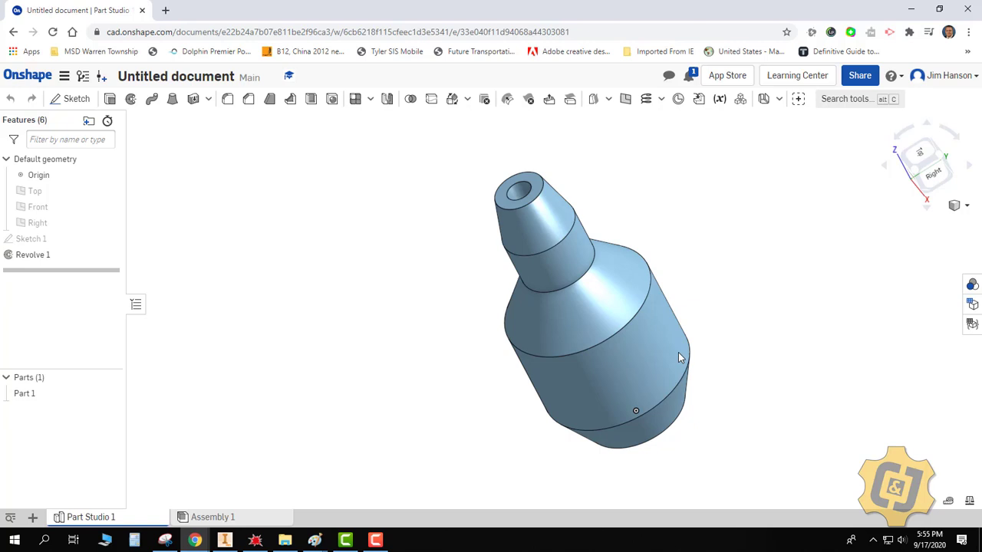
{"action": "mouse_move", "coordinate": [679, 358]}
{"action": "right_mouse_down"}
{"action": "mouse_move", "coordinate": [701, 405]}
{"action": "mouse_move", "coordinate": [607, 407]}
{"action": "right_mouse_up"}
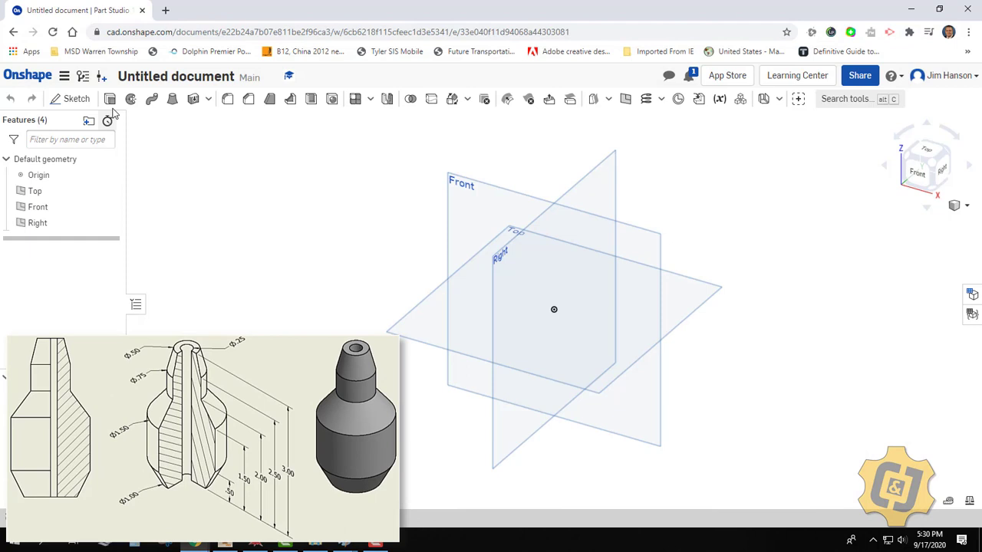
Start a sketch on the Front plane and draw the base rectangle from the origin.
{"action": "left_click", "coordinate": [83, 100]}
{"action": "left_click", "coordinate": [568, 213]}
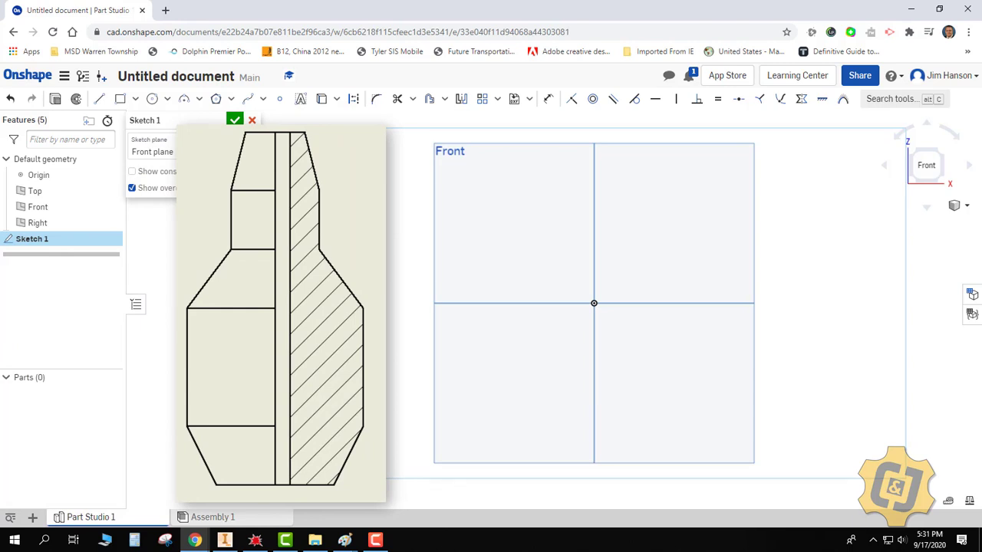
{"action": "left_click", "coordinate": [120, 99]}
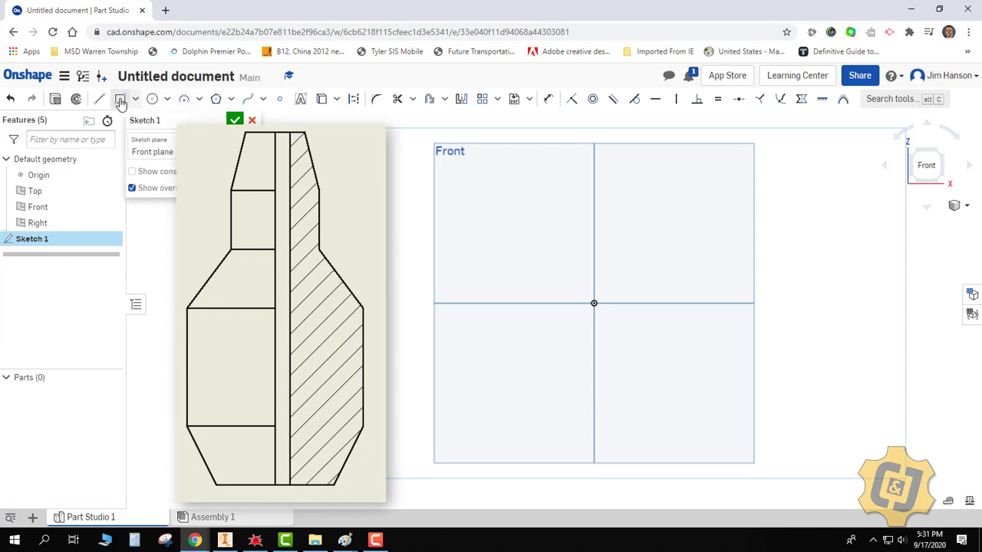
{"action": "middle_click_drag", "start_coordinate": [520, 252], "coordinate": [428, 275]}
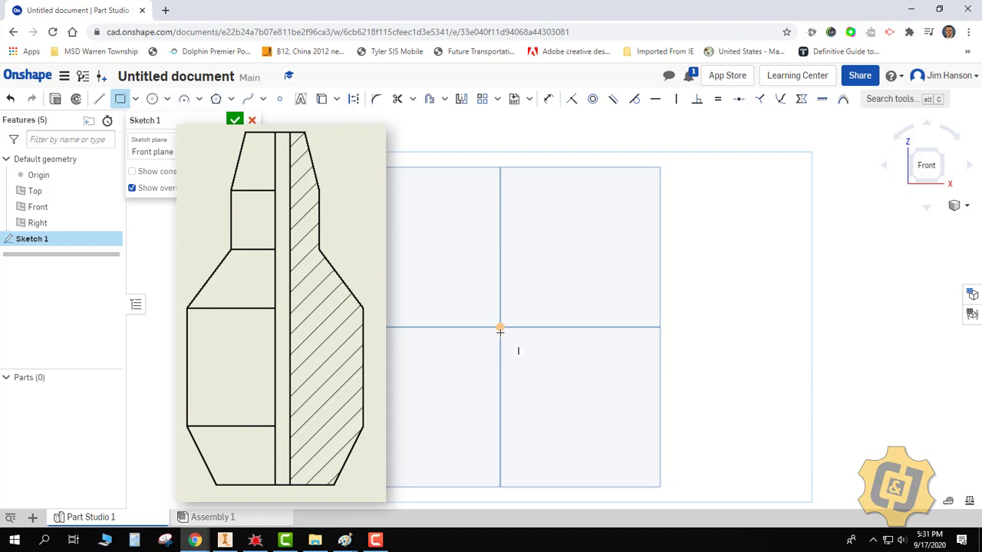
{"action": "left_click", "coordinate": [499, 328]}
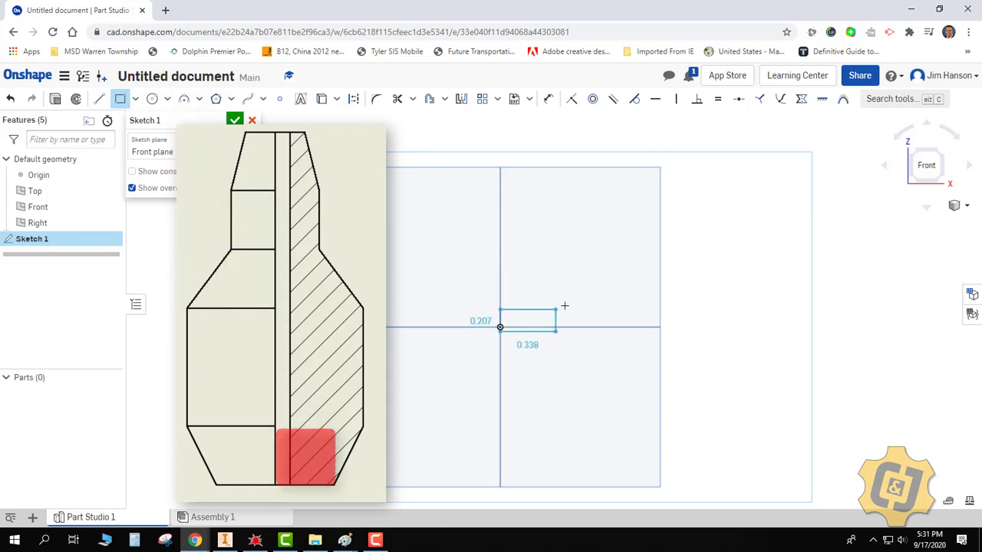
{"action": "key", "text": "Escape"}
{"action": "key", "text": "g"}
{"action": "left_click", "coordinate": [499, 327]}
{"action": "left_click", "coordinate": [587, 259]}
Stack three more rectangles on top, the top one 0.764 by 1.22.
{"action": "left_click", "coordinate": [500, 259]}
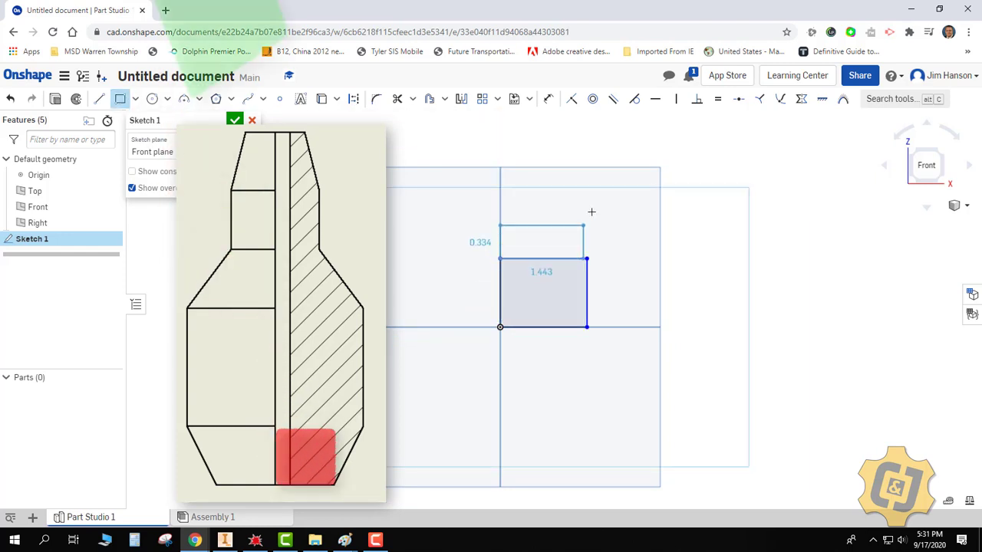
{"action": "left_click", "coordinate": [612, 150]}
{"action": "right_click_drag", "start_coordinate": [513, 159], "coordinate": [501, 284]}
{"action": "left_click", "coordinate": [488, 274]}
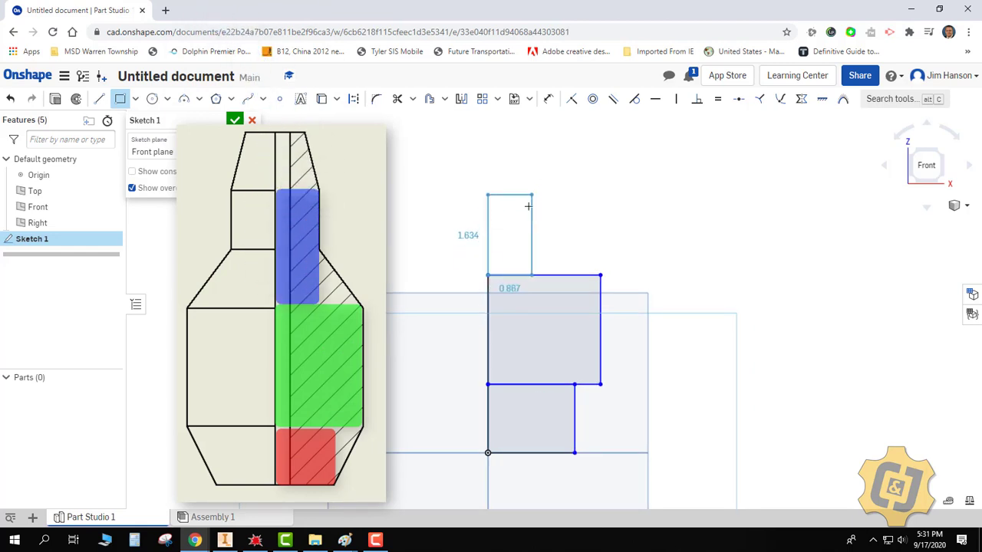
{"action": "left_click", "coordinate": [557, 208]}
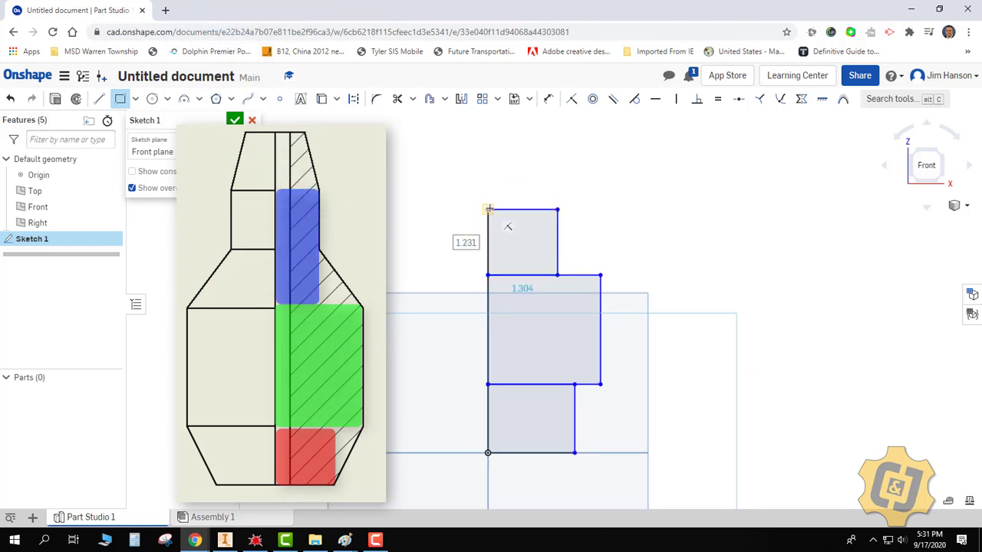
{"action": "left_click_drag", "start_coordinate": [523, 209], "coordinate": [524, 168]}
{"action": "right_click_drag", "start_coordinate": [524, 168], "coordinate": [518, 195]}
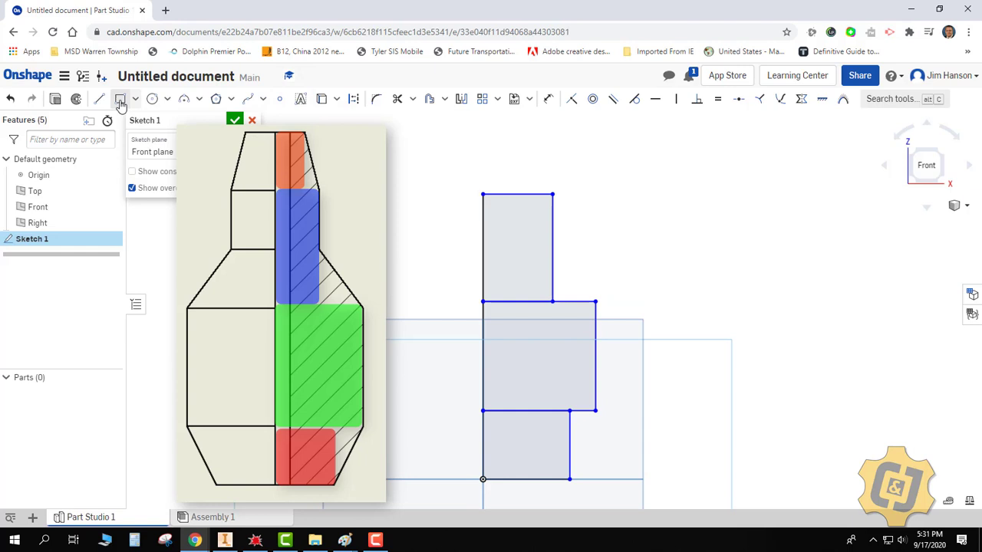
{"action": "left_click", "coordinate": [488, 168]}
{"action": "left_click", "coordinate": [524, 130]}
{"action": "right_click_drag", "start_coordinate": [618, 214], "coordinate": [609, 220]}
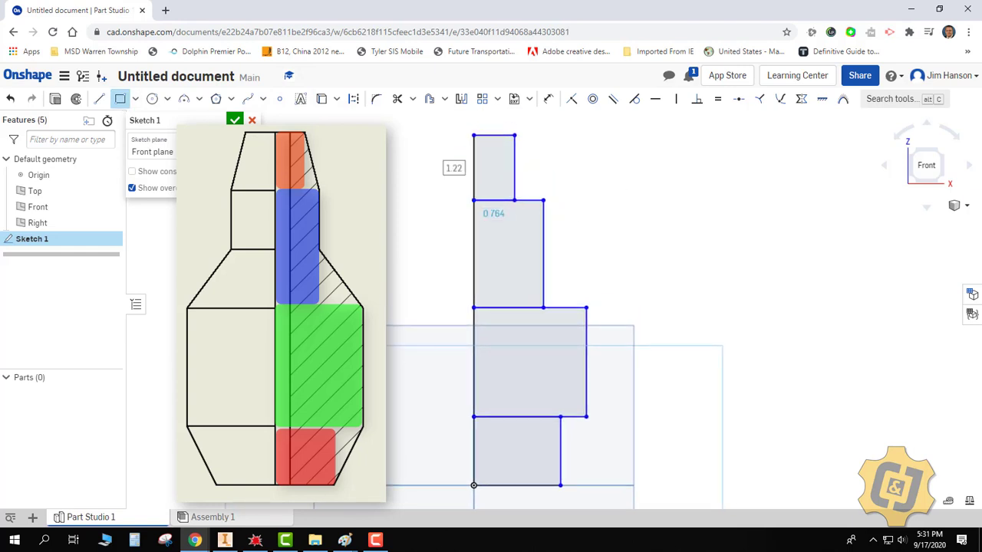
Draw slanted taper lines at the base and the shoulder of the profile.
{"action": "left_click", "coordinate": [99, 99]}
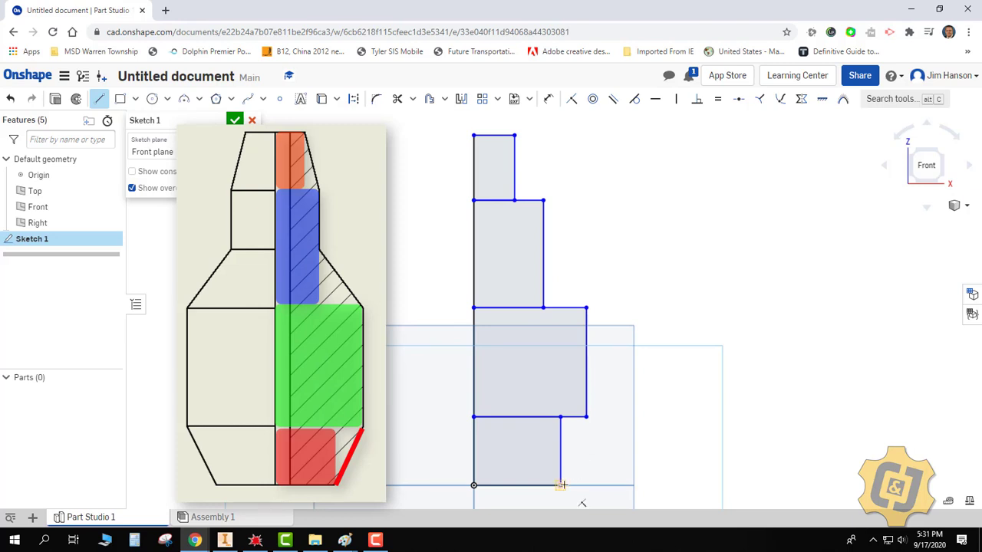
{"action": "left_click", "coordinate": [562, 485]}
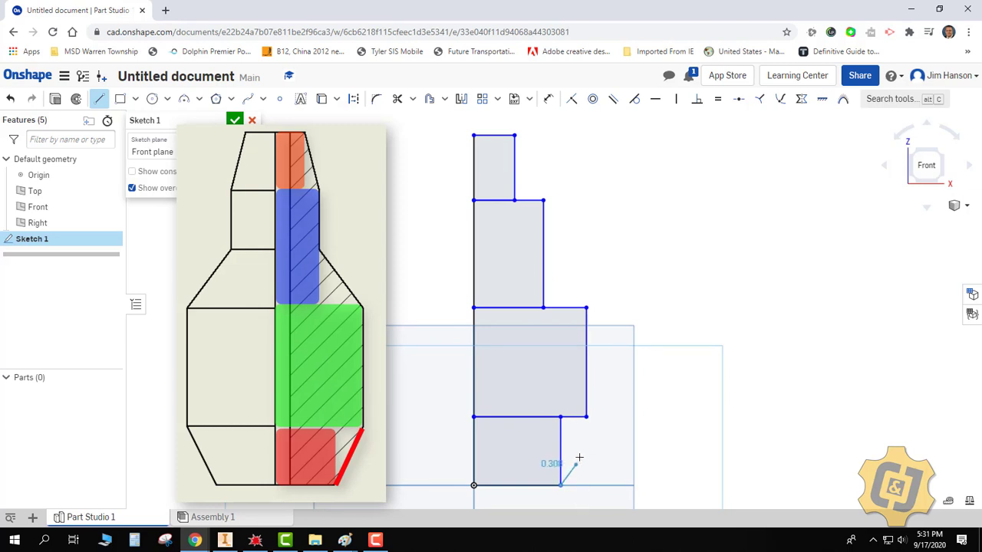
{"action": "left_click", "coordinate": [586, 416]}
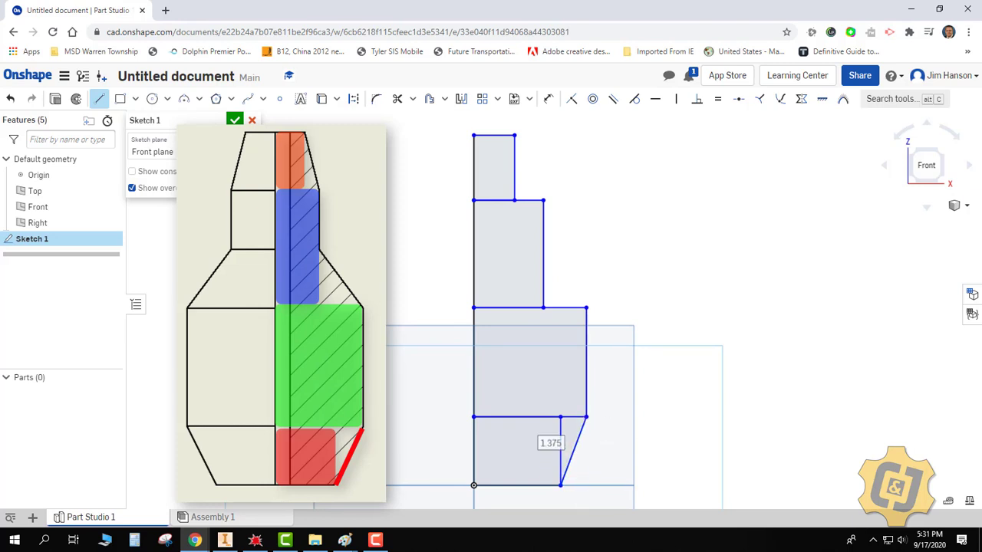
{"action": "left_click", "coordinate": [585, 308]}
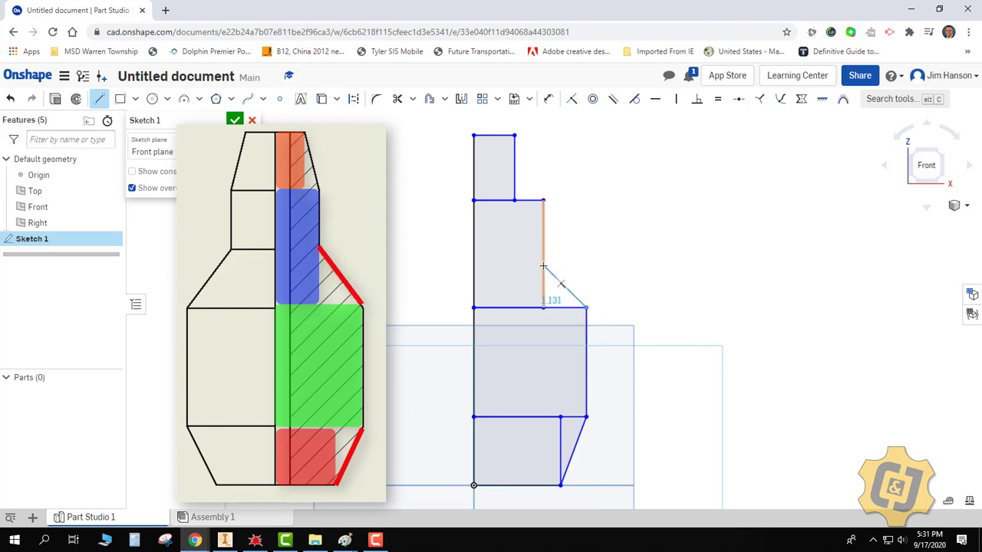
{"action": "left_click", "coordinate": [543, 239]}
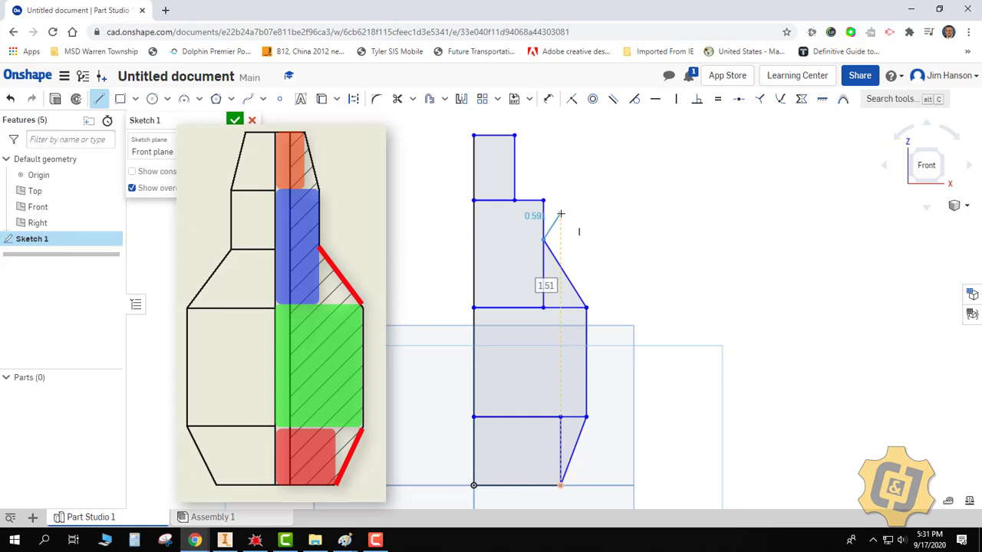
{"action": "right_click", "coordinate": [561, 214]}
{"action": "left_click", "coordinate": [627, 223]}
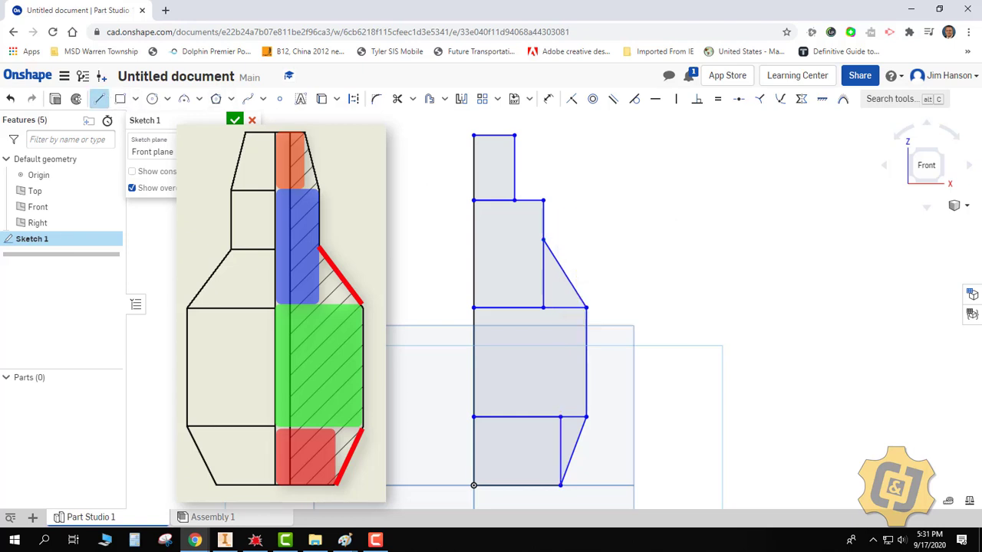
Add the neck taper line, then nudge the middle line and lower right corner.
{"action": "left_click", "coordinate": [543, 200]}
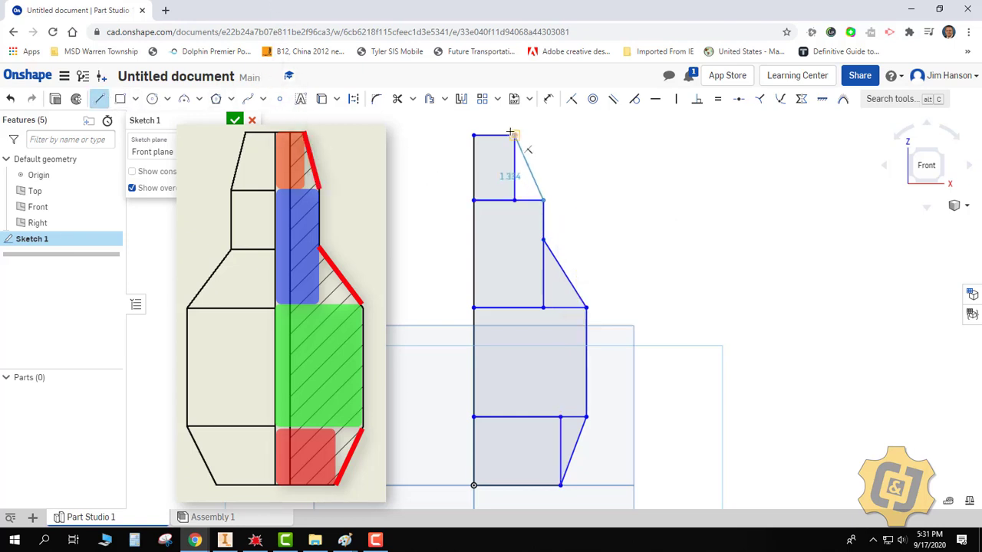
{"action": "left_click", "coordinate": [514, 135]}
{"action": "right_click", "coordinate": [565, 151]}
{"action": "left_click", "coordinate": [572, 153]}
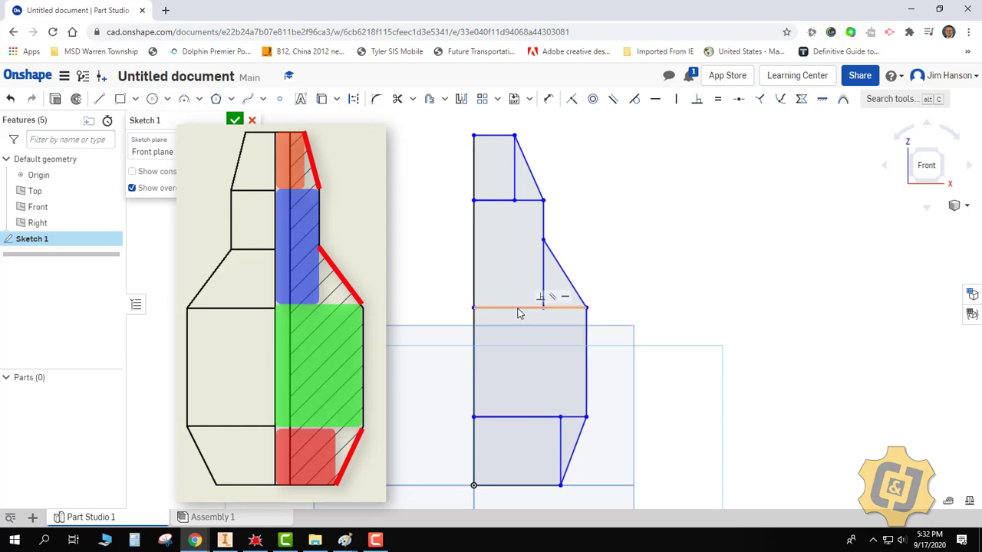
{"action": "mouse_move", "coordinate": [518, 313]}
{"action": "left_mouse_down"}
{"action": "mouse_move", "coordinate": [519, 302]}
{"action": "mouse_move", "coordinate": [524, 323]}
{"action": "left_mouse_up"}
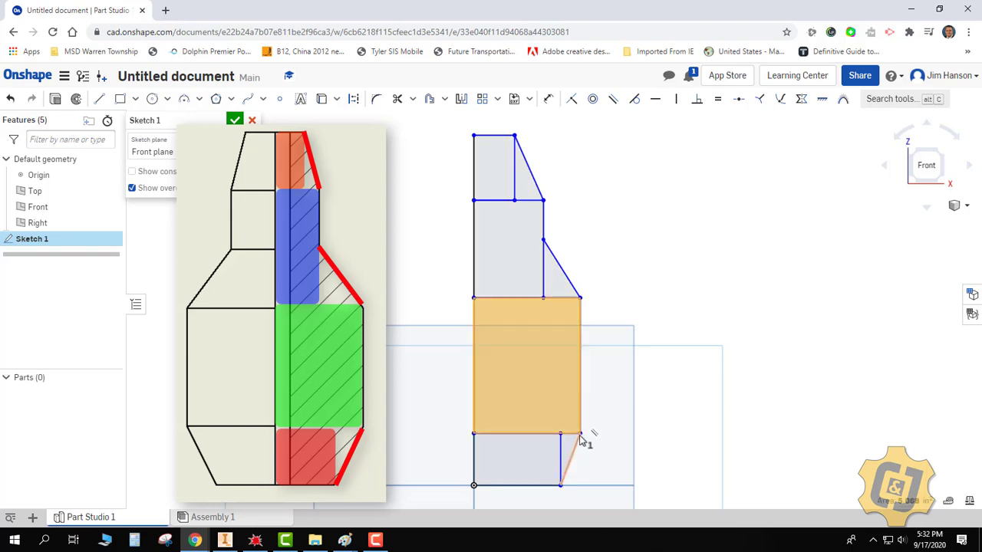
{"action": "left_click_drag", "start_coordinate": [581, 437], "coordinate": [586, 417]}
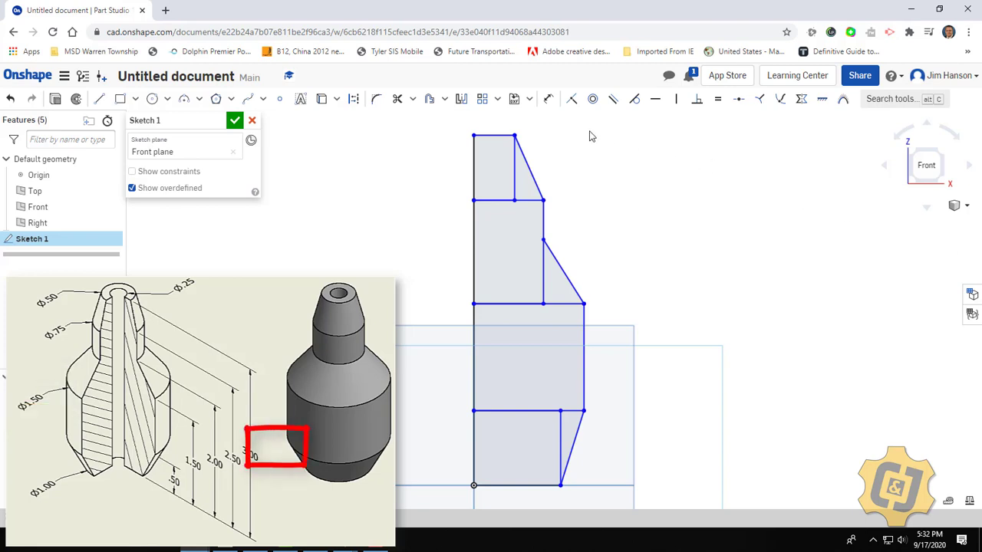
Dimension the profile's overall height as 3.
{"action": "left_click", "coordinate": [550, 104]}
{"action": "left_click", "coordinate": [515, 135]}
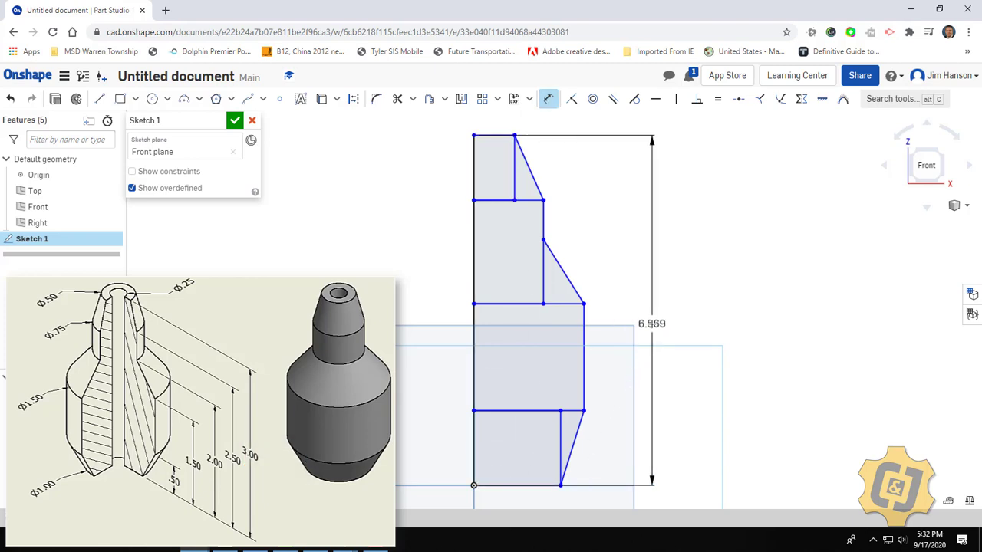
{"action": "left_click", "coordinate": [702, 334]}
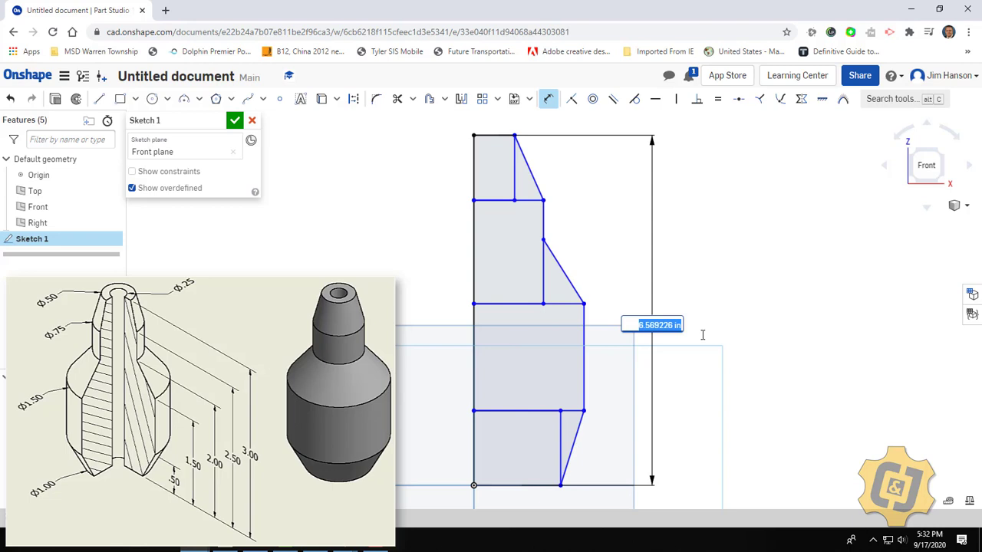
{"action": "key", "text": "Return"}
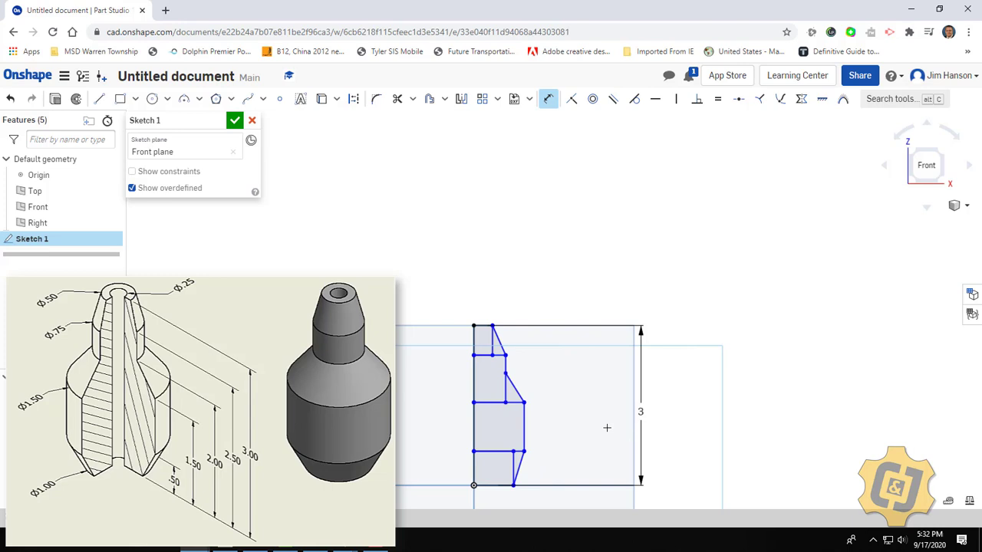
{"action": "scroll", "coordinate": [583, 426], "scroll_direction": "up", "scroll_amount": 3}
{"action": "mouse_move", "coordinate": [584, 426]}
{"action": "middle_mouse_down"}
{"action": "mouse_move", "coordinate": [658, 328]}
{"action": "mouse_move", "coordinate": [645, 363]}
{"action": "middle_mouse_up"}
{"action": "scroll", "coordinate": [646, 340], "scroll_direction": "up", "scroll_amount": 1}
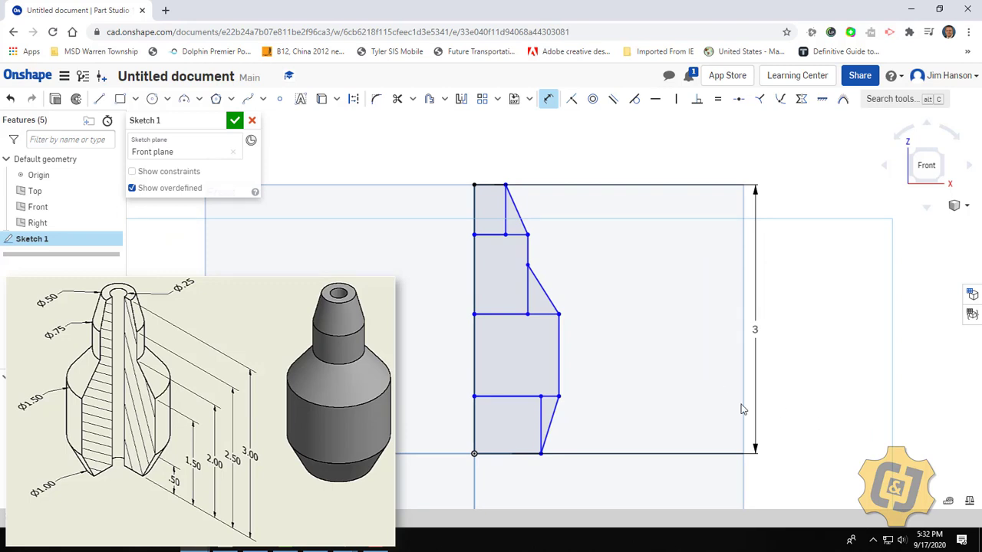
Set the base step height to 0.5.
{"action": "left_click", "coordinate": [541, 414]}
{"action": "left_click", "coordinate": [589, 423]}
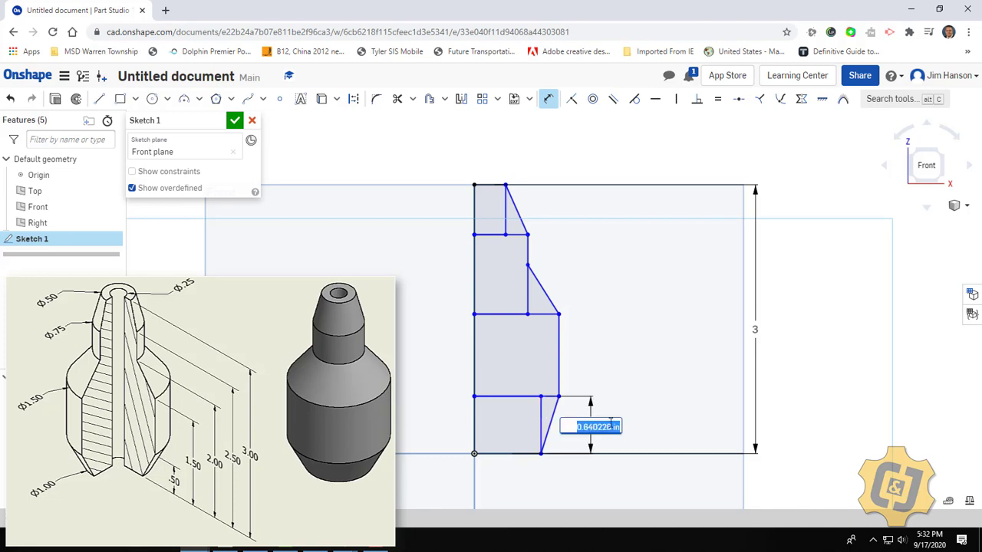
{"action": "type", "text": "0.5"}
{"action": "key", "text": "Return"}
{"action": "left_click", "coordinate": [535, 316]}
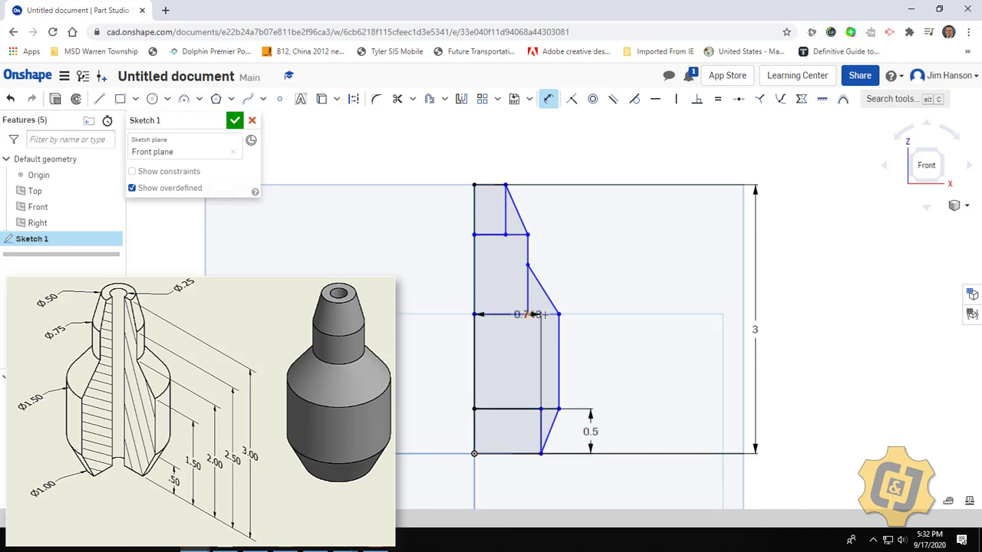
{"action": "key", "text": "Escape"}
Add step heights of 1.5 and 2 measured from the bottom edge.
{"action": "left_click", "coordinate": [528, 454]}
{"action": "left_click", "coordinate": [506, 314]}
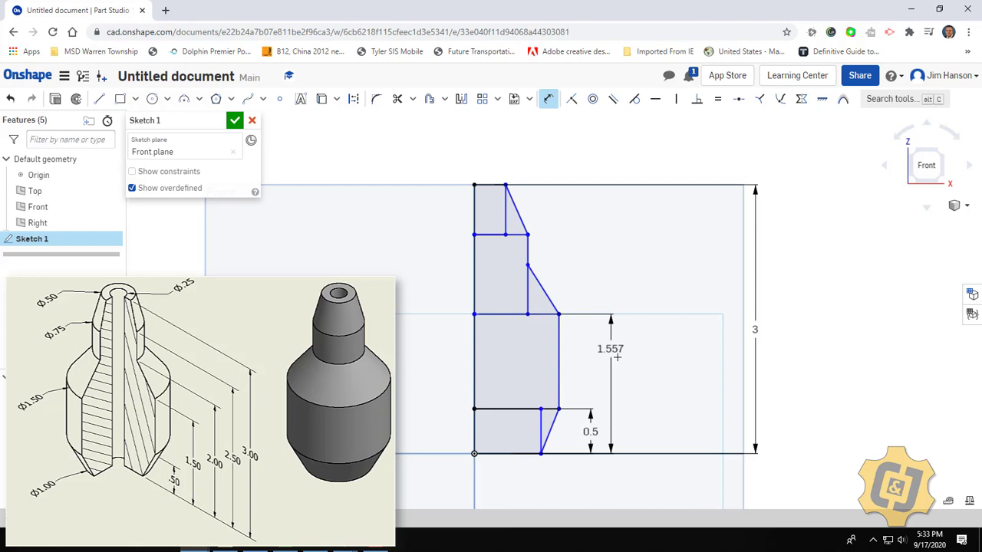
{"action": "left_click", "coordinate": [612, 368]}
{"action": "type", "text": "1.5"}
{"action": "key", "text": "Return"}
{"action": "left_click", "coordinate": [527, 266]}
{"action": "left_click", "coordinate": [474, 269]}
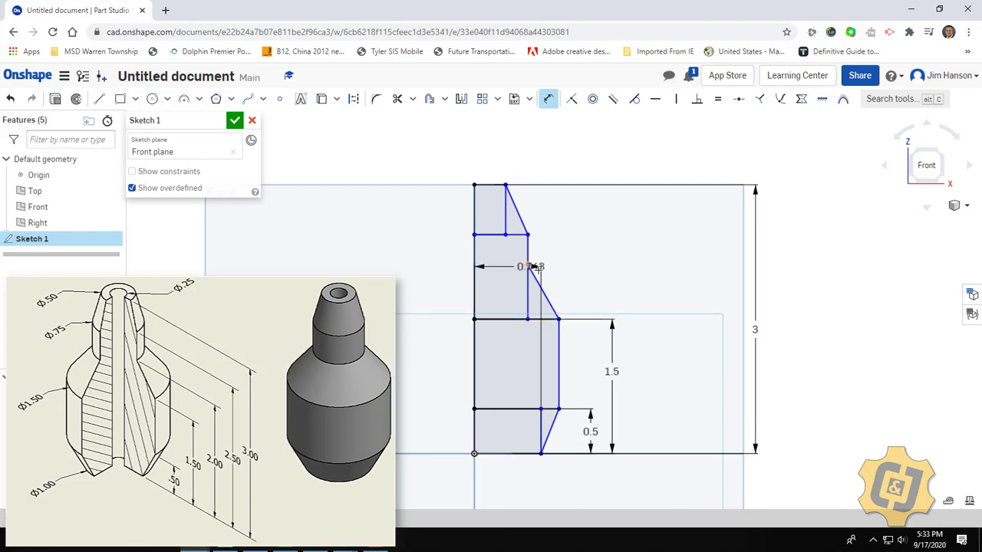
{"action": "left_click", "coordinate": [641, 307]}
{"action": "type", "text": "2.5"}
{"action": "key", "text": "Return"}
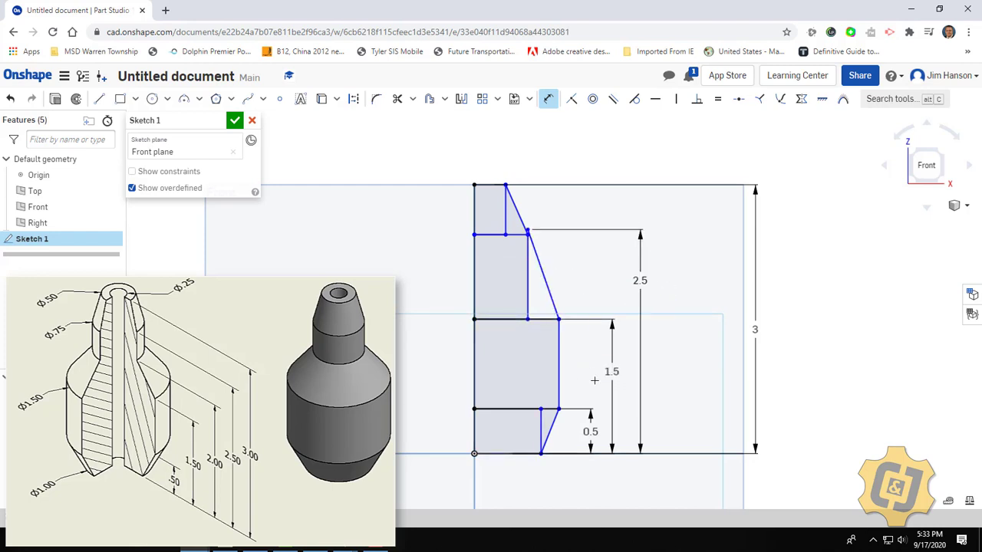
{"action": "double_click", "coordinate": [640, 281]}
{"action": "type", "text": "2"}
{"action": "key", "text": "Return"}
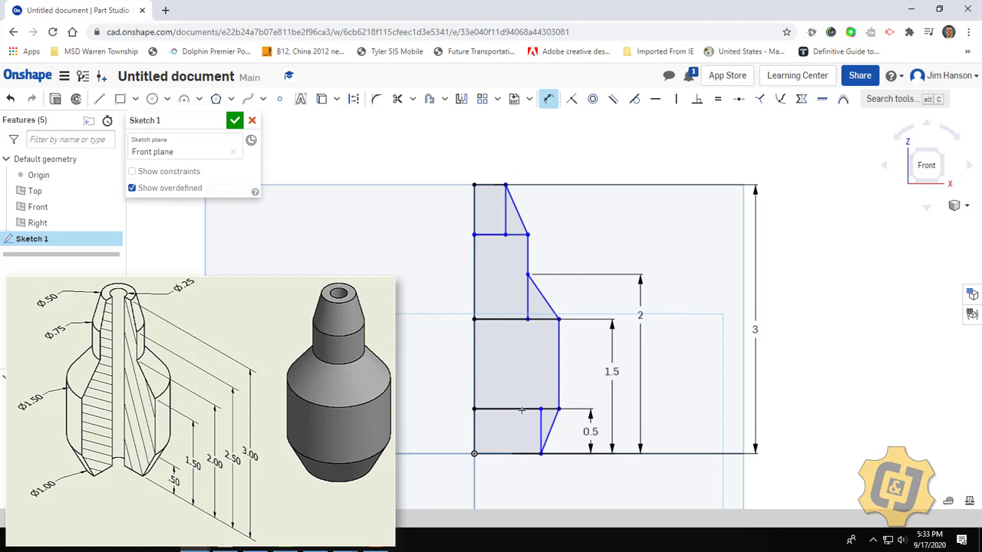
Dimension the upper step at 2.5 above the base.
{"action": "left_click", "coordinate": [541, 429]}
{"action": "left_click", "coordinate": [528, 238]}
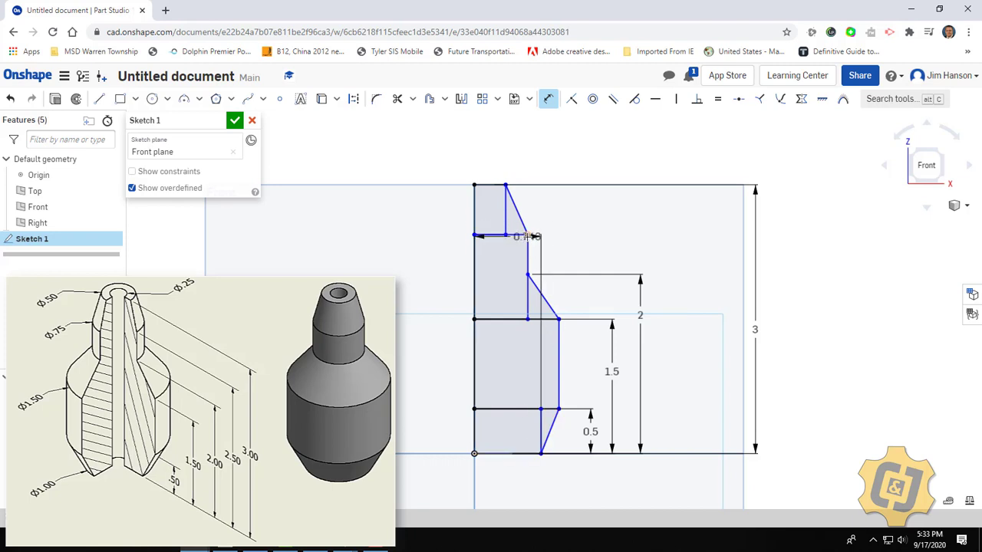
{"action": "left_click", "coordinate": [669, 285]}
{"action": "type", "text": "2.5"}
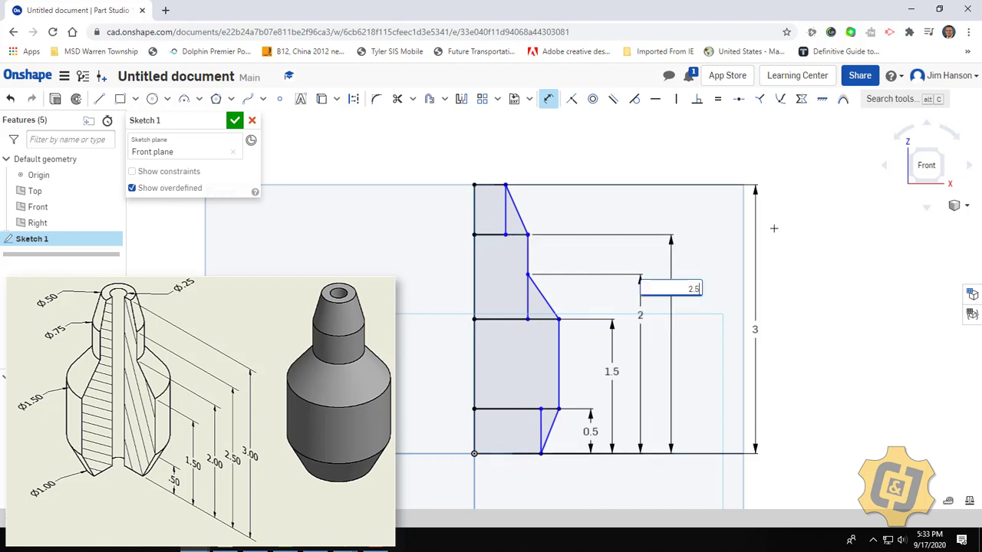
{"action": "key", "text": "Return"}
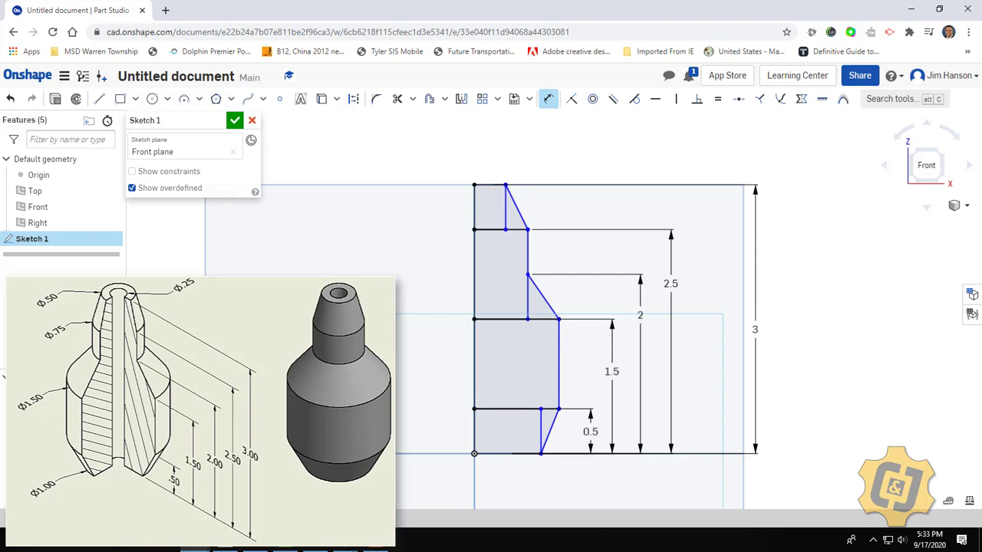
Set the top half-width to .5/2 (0.25) from the centre edge.
{"action": "left_click", "coordinate": [475, 201]}
{"action": "left_click", "coordinate": [505, 195]}
{"action": "left_click", "coordinate": [529, 167]}
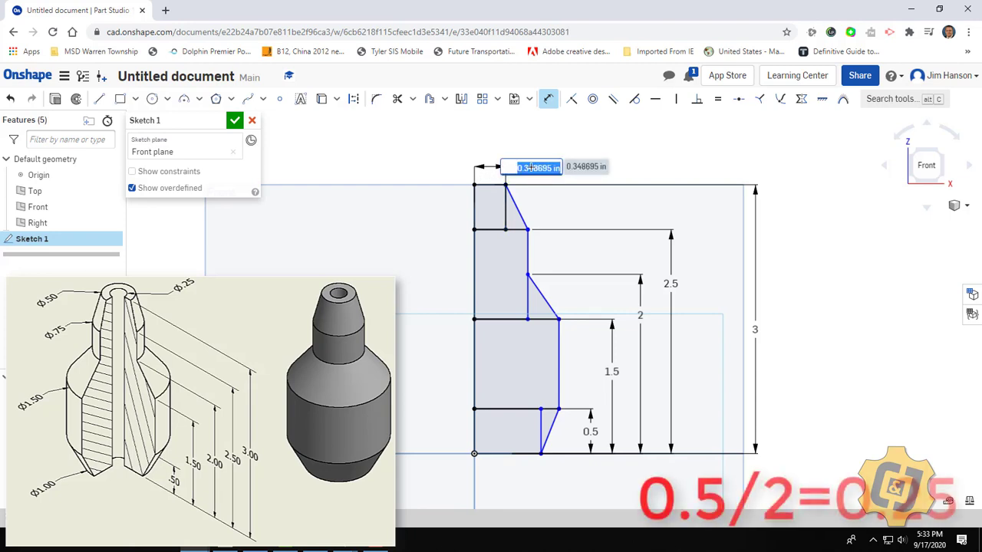
{"action": "key", "text": "BackSpace"}
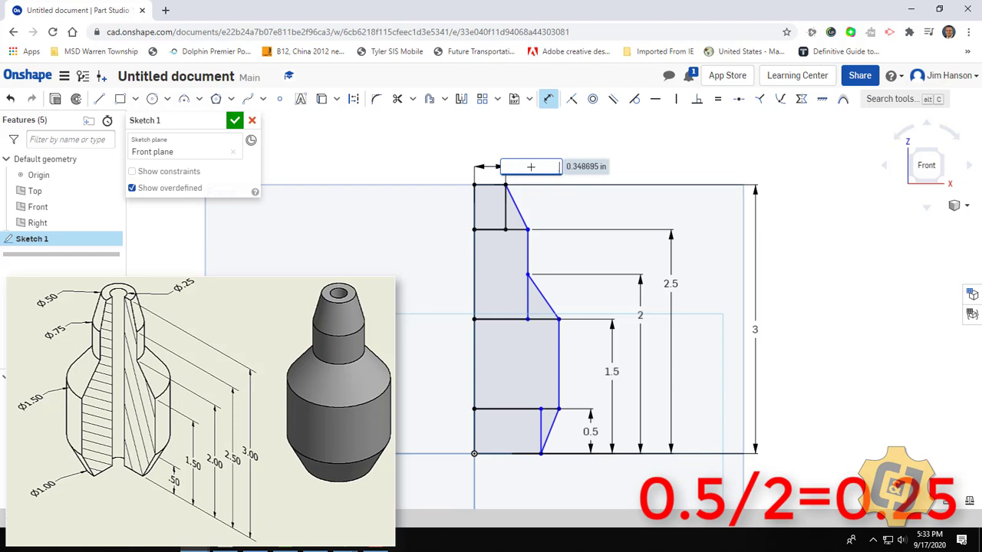
{"action": "type", "text": ".5/2"}
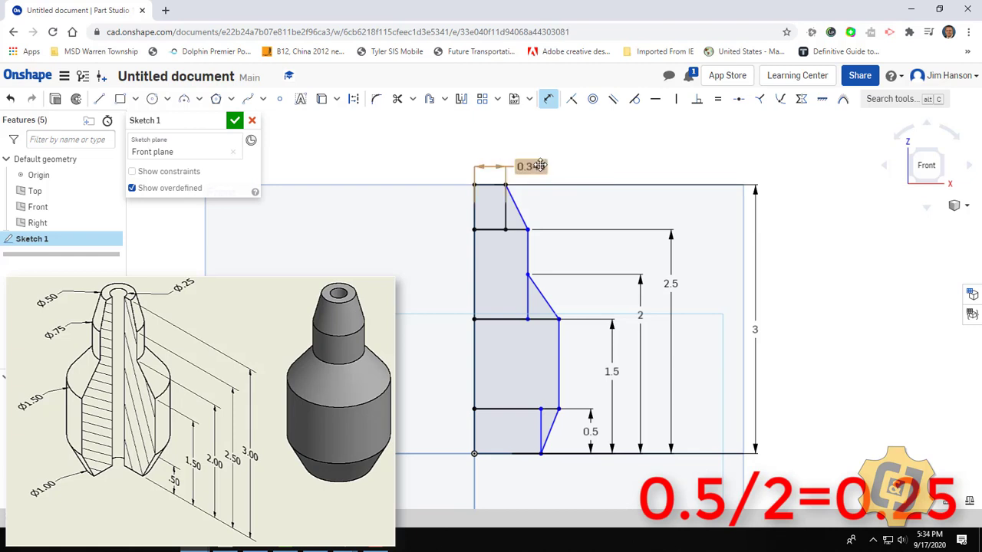
{"action": "key", "text": "Return"}
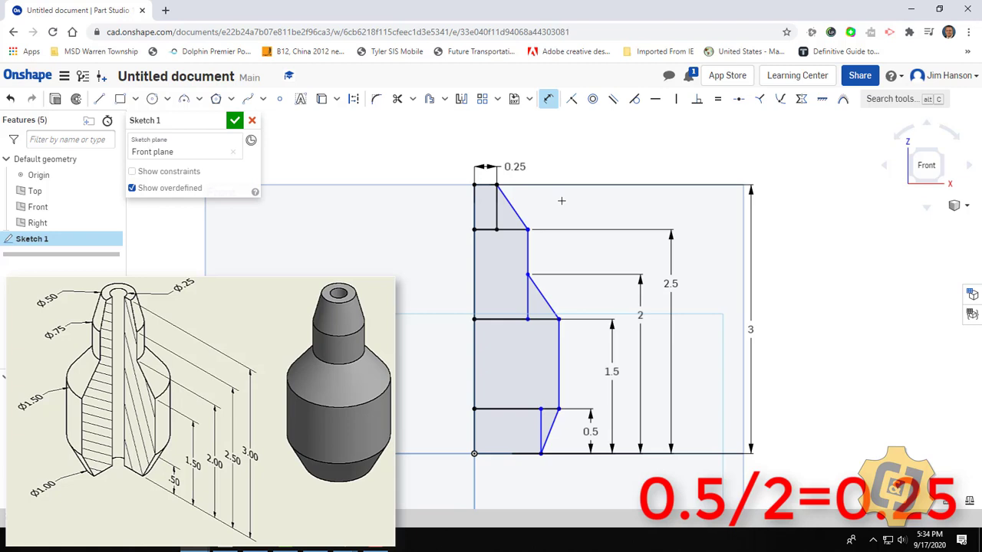
Set the neck half-width to .75/2 (0.375).
{"action": "left_click", "coordinate": [475, 262]}
{"action": "left_click", "coordinate": [527, 256]}
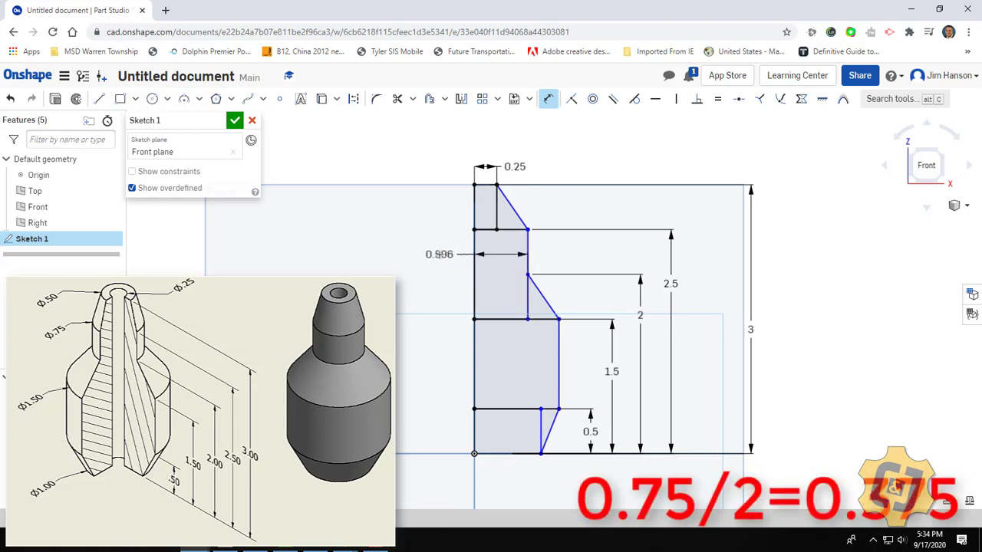
{"action": "left_click", "coordinate": [440, 254]}
{"action": "type", "text": ".75/2"}
{"action": "key", "text": "Return"}
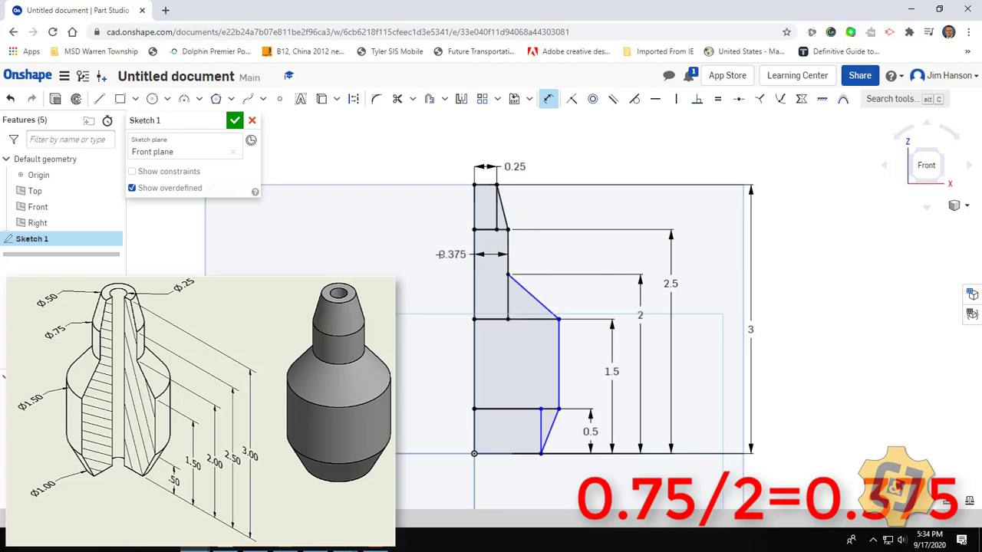
Dimension the body half-width, entering 0.75.
{"action": "left_click", "coordinate": [476, 359]}
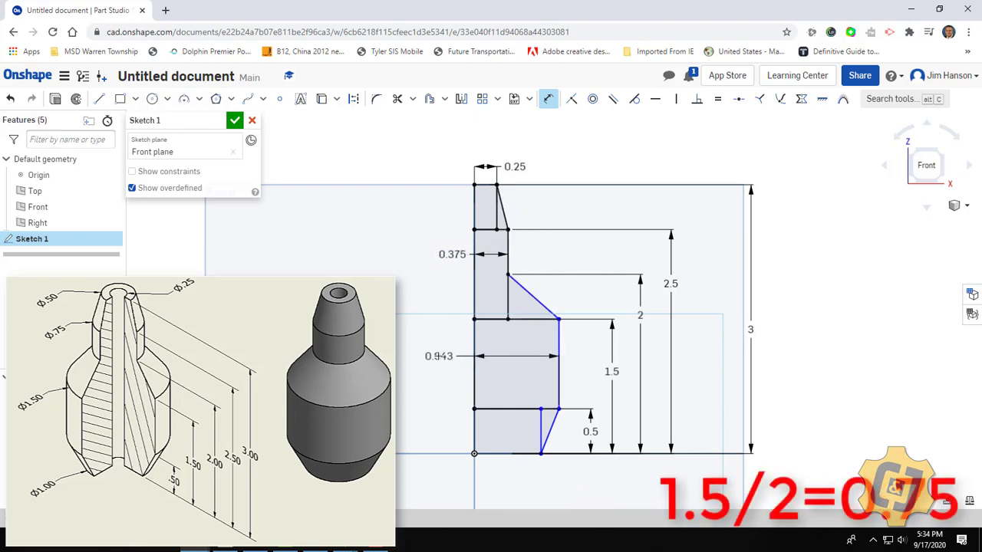
{"action": "left_click", "coordinate": [439, 356]}
{"action": "key", "text": "BackSpace"}
{"action": "type", "text": ".75"}
{"action": "key", "text": "Return"}
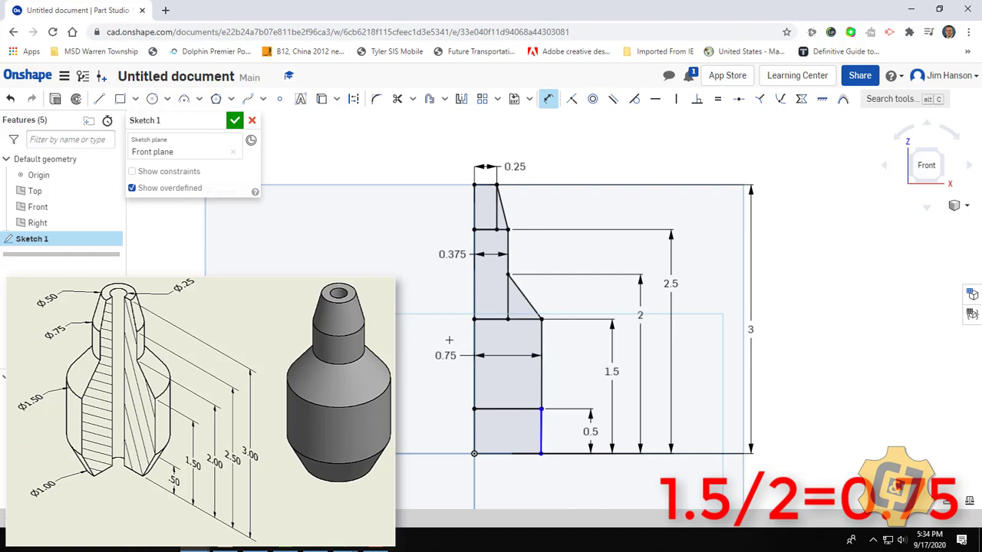
Undo and redo recent edits, then re-enter the body half-width as 1.5/2 (0.75).
{"action": "left_click", "coordinate": [473, 431]}
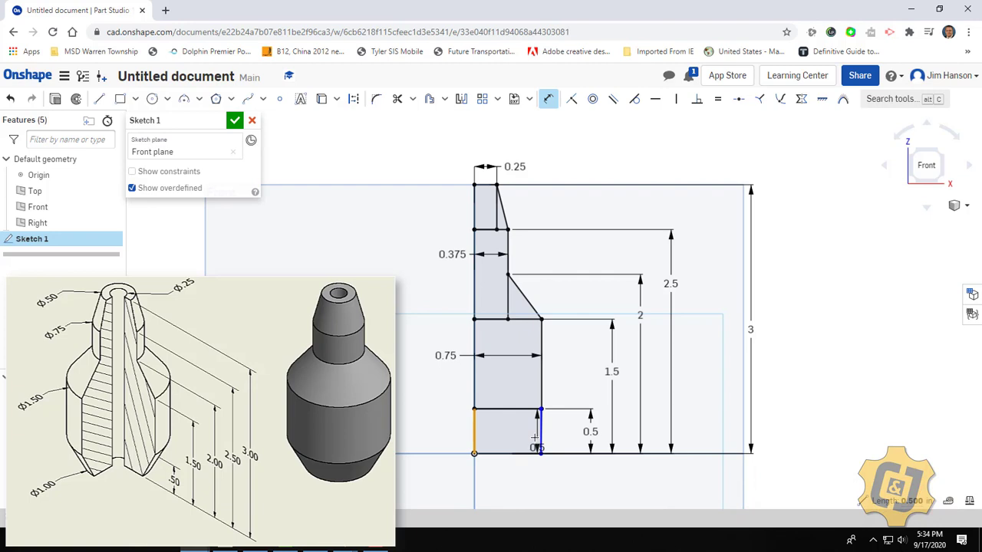
{"action": "key", "text": "Escape"}
{"action": "key", "text": "ctrl+z"}
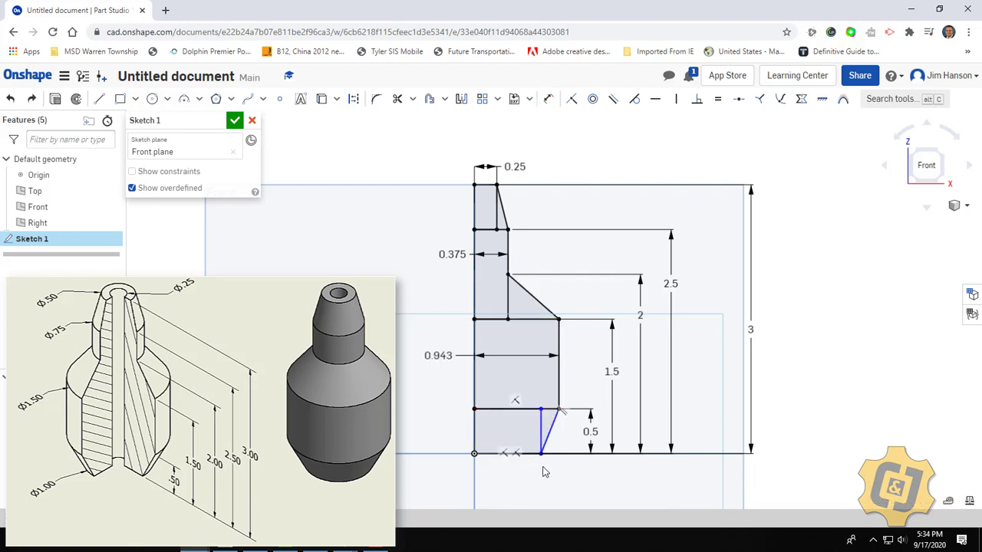
{"action": "key", "text": "ctrl+z"}
{"action": "key", "text": "ctrl+z"}
{"action": "key", "text": "ctrl+z"}
{"action": "key", "text": "ctrl+y"}
{"action": "key", "text": "ctrl+y"}
{"action": "key", "text": "ctrl+y"}
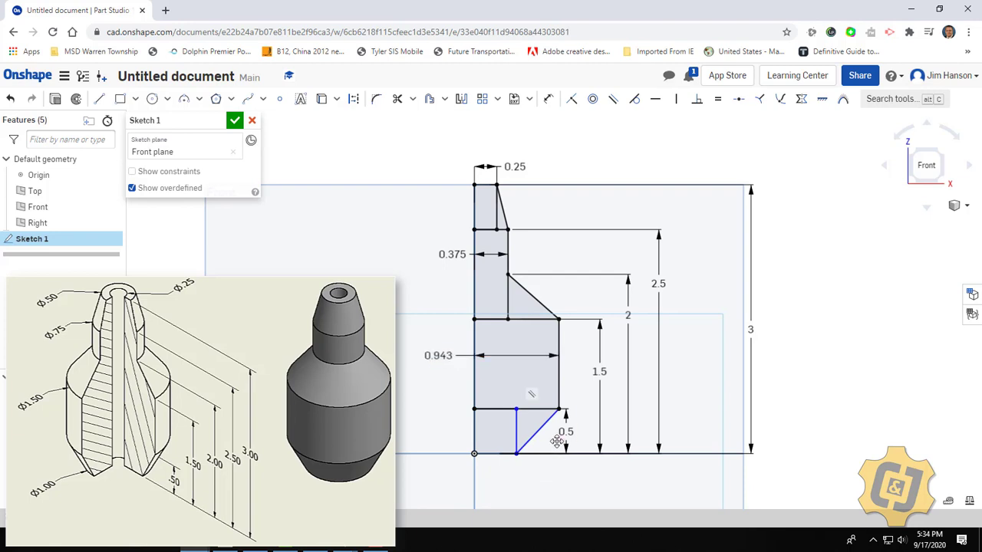
{"action": "double_click", "coordinate": [446, 362]}
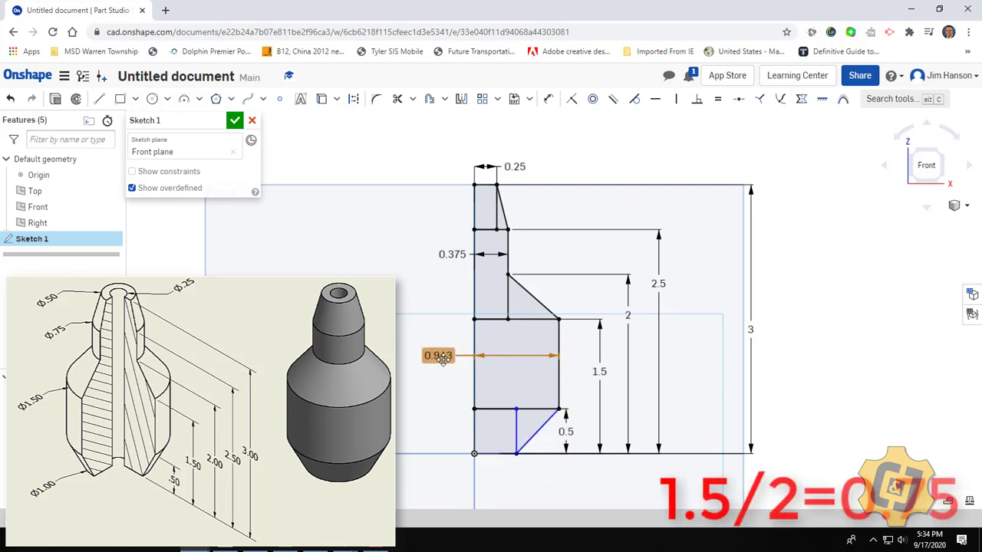
{"action": "type", "text": "1.5/2"}
{"action": "key", "text": "Return"}
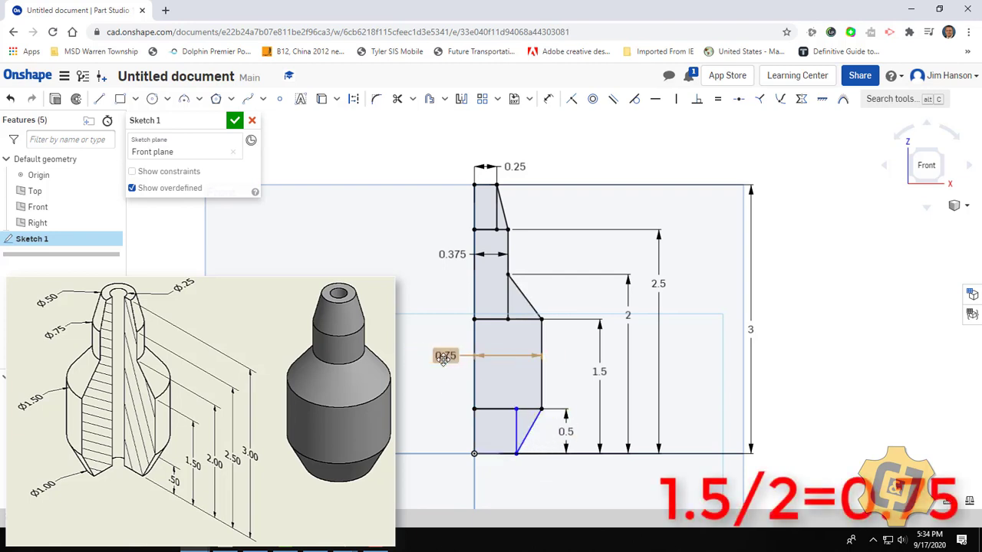
Set the base half-width to 0.5 below the profile.
{"action": "left_click", "coordinate": [547, 98]}
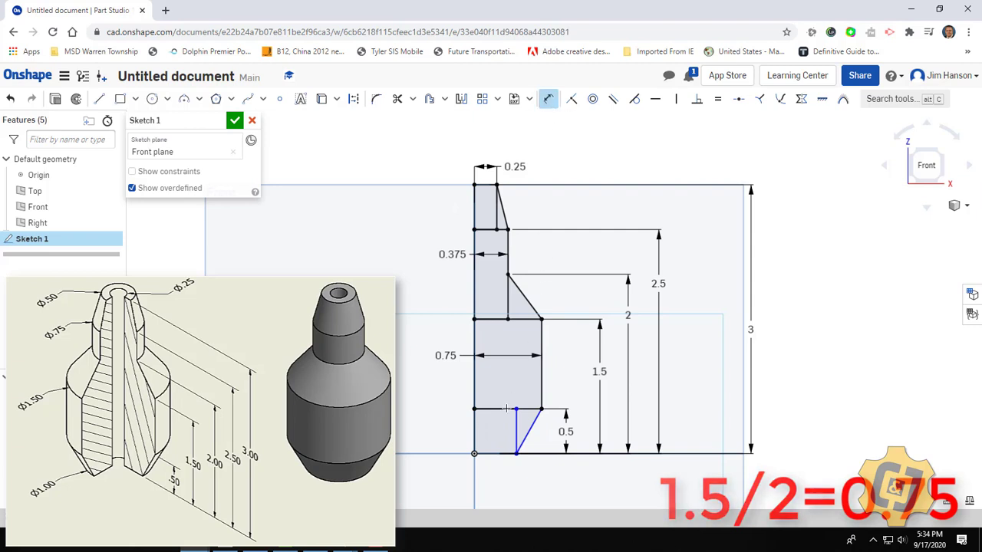
{"action": "left_click", "coordinate": [474, 431]}
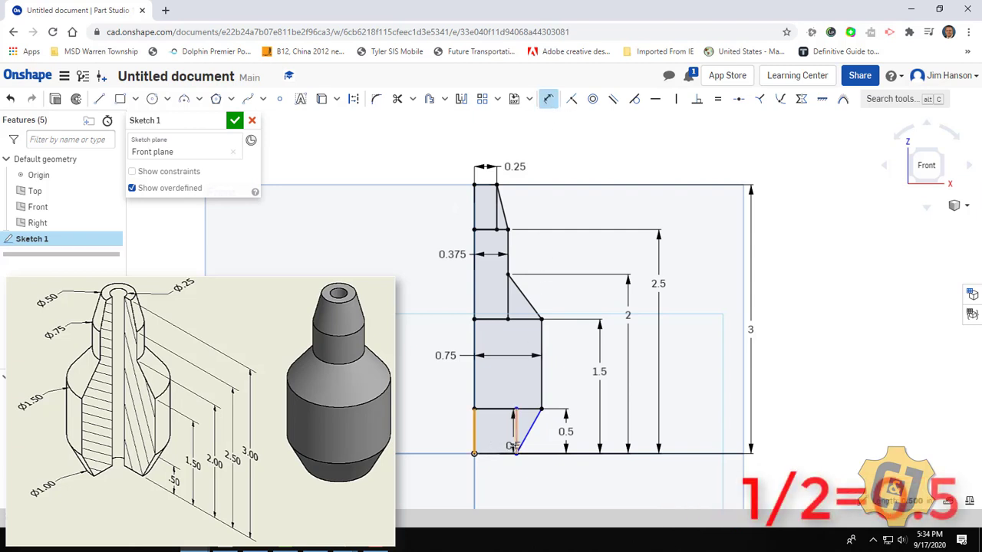
{"action": "left_click", "coordinate": [514, 441]}
{"action": "left_click", "coordinate": [445, 468]}
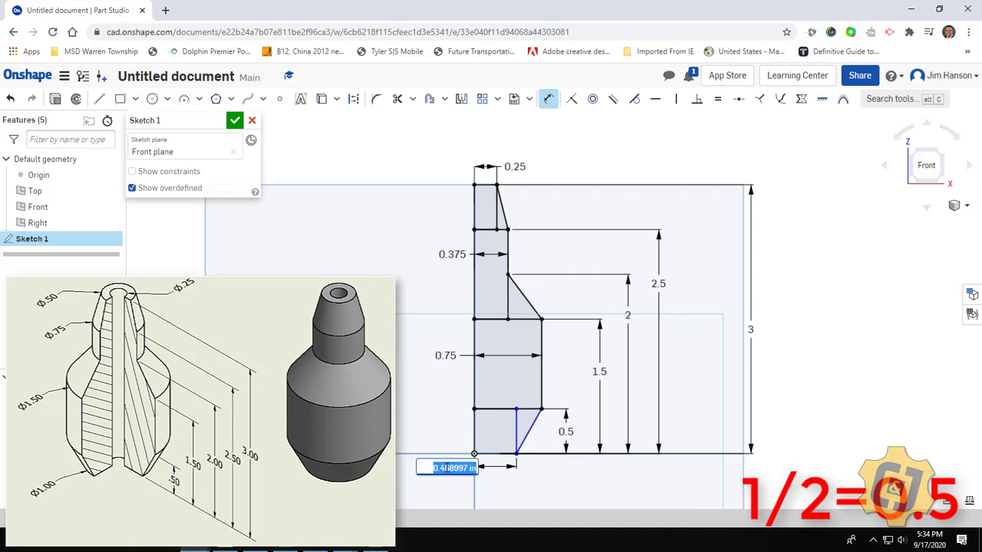
{"action": "type", "text": "0.5"}
{"action": "key", "text": "Return"}
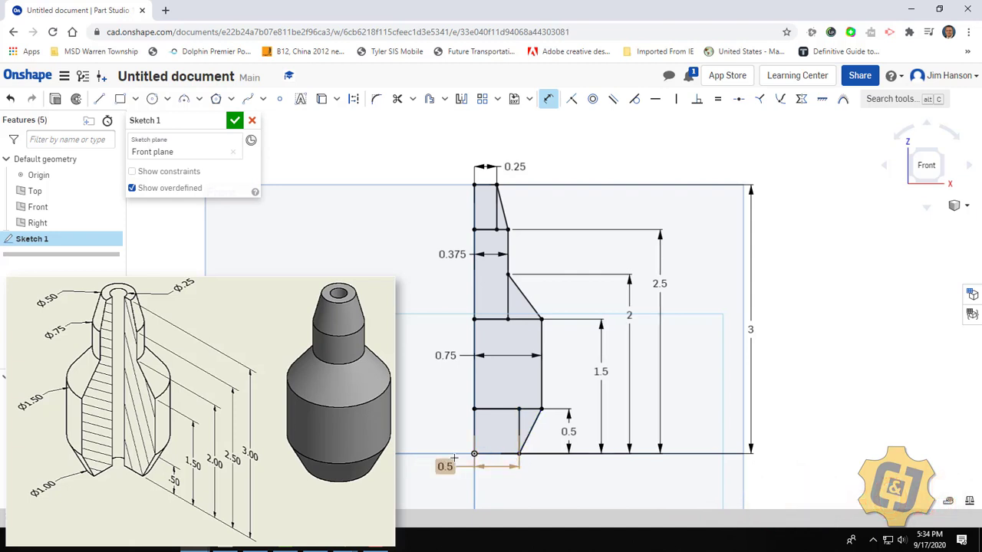
{"action": "left_click", "coordinate": [460, 100]}
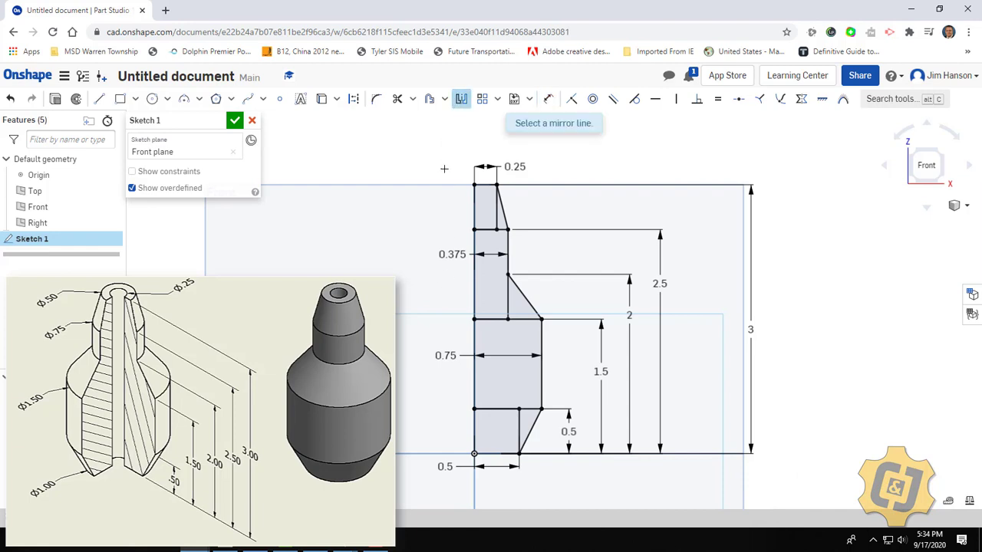
{"action": "left_click", "coordinate": [472, 202]}
{"action": "left_click_drag", "start_coordinate": [394, 491], "coordinate": [601, 145]}
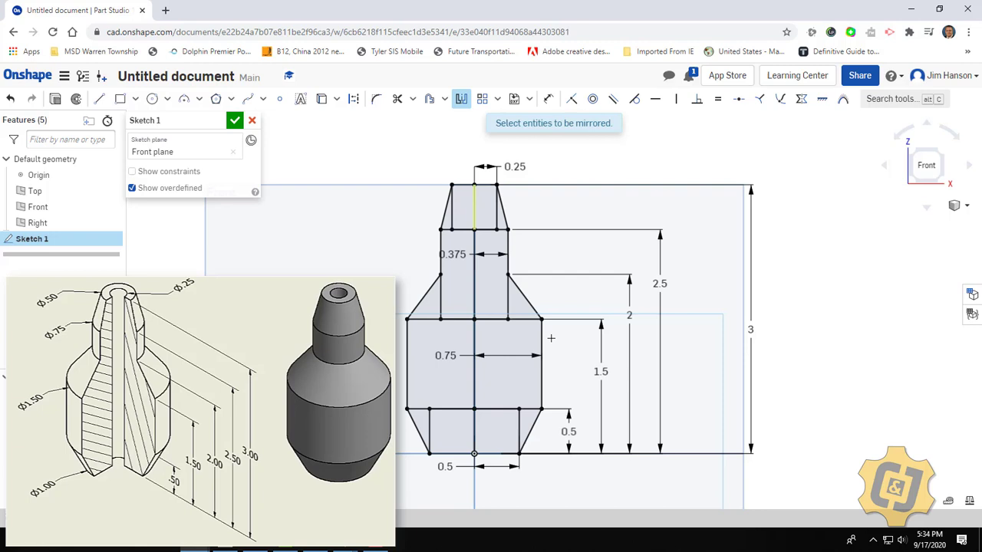
{"action": "key", "text": "Escape"}
{"action": "key", "text": "ctrl+z"}
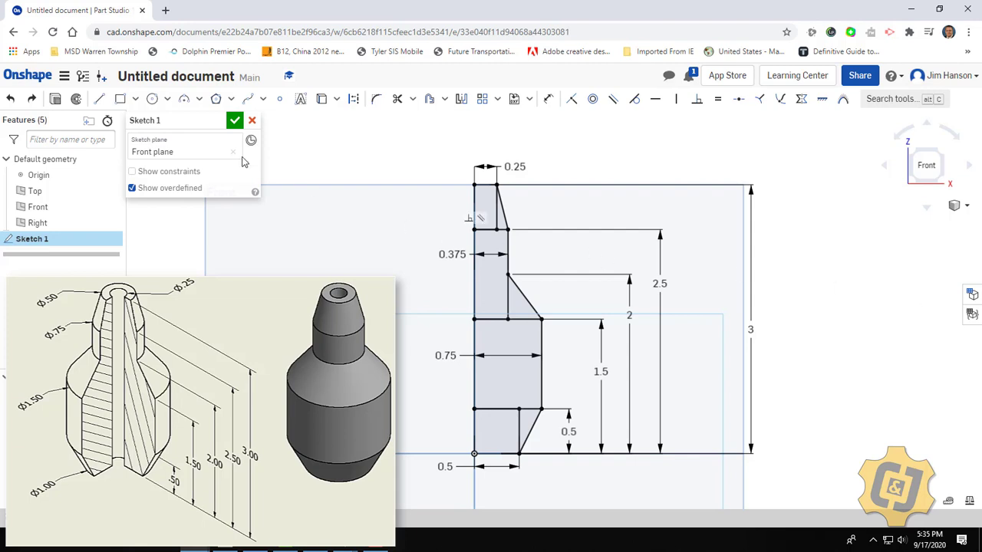
Draw a full-height vertical line just inside the left edge of the sketch profile.
{"action": "left_click", "coordinate": [99, 99]}
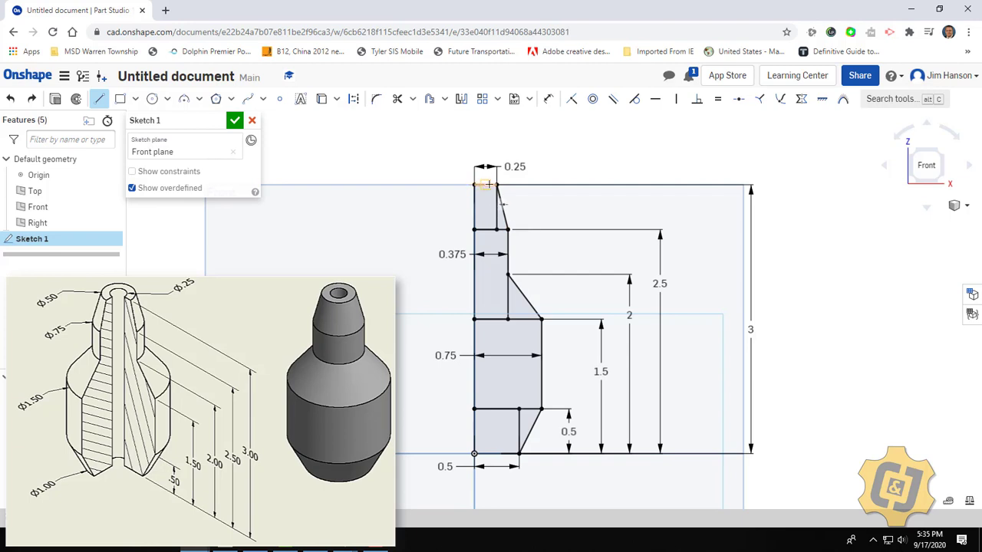
{"action": "scroll", "coordinate": [479, 186], "scroll_direction": "up", "scroll_amount": 3}
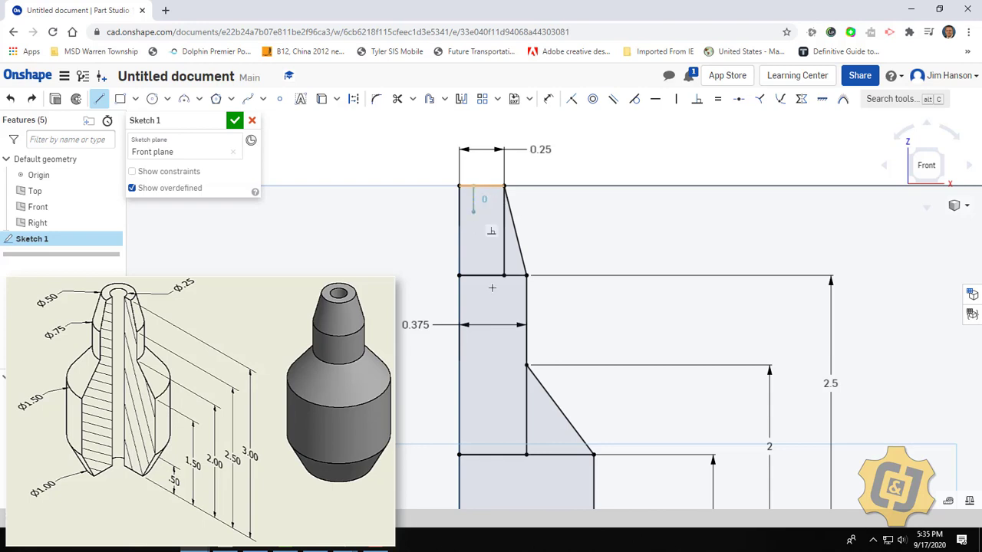
{"action": "middle_click_drag", "start_coordinate": [500, 299], "coordinate": [484, 132]}
{"action": "middle_click_drag", "start_coordinate": [462, 452], "coordinate": [469, 302]}
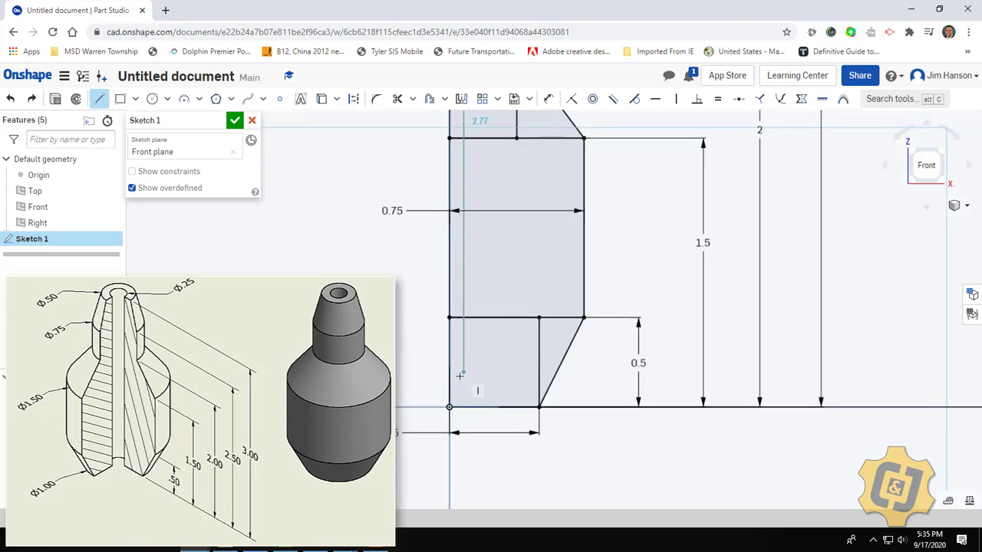
{"action": "left_click", "coordinate": [462, 405]}
{"action": "middle_click_drag", "start_coordinate": [487, 241], "coordinate": [501, 415]}
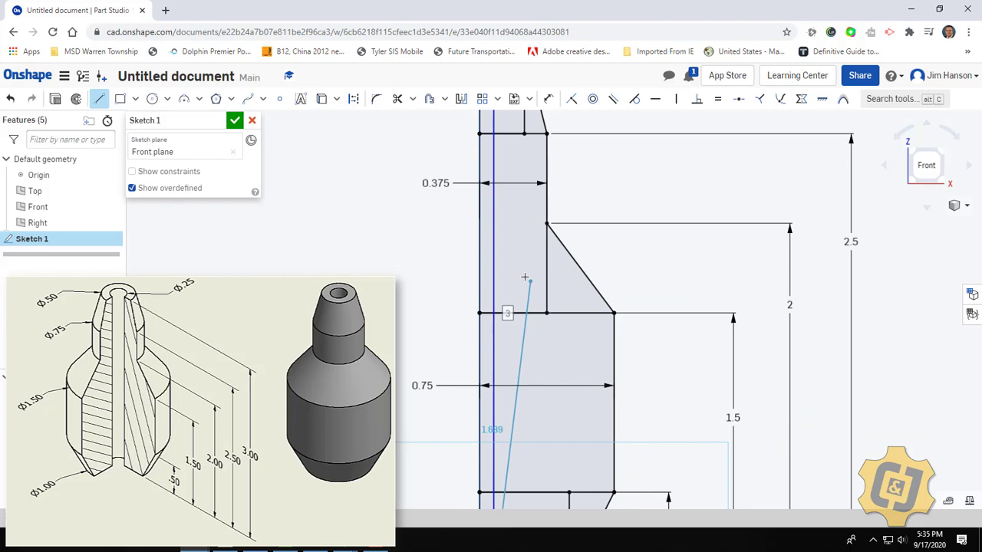
{"action": "middle_click_drag", "start_coordinate": [449, 153], "coordinate": [463, 325]}
{"action": "key", "text": "Escape"}
Dimension the new line 0.125 from the left centre edge.
{"action": "key", "text": "d"}
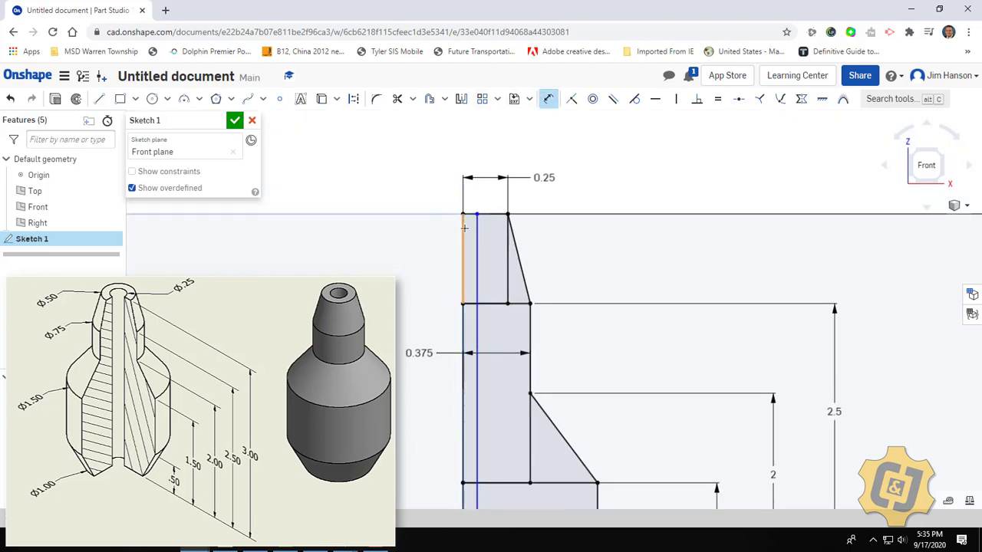
{"action": "left_click", "coordinate": [477, 230]}
{"action": "left_click", "coordinate": [462, 230]}
{"action": "left_click", "coordinate": [418, 200]}
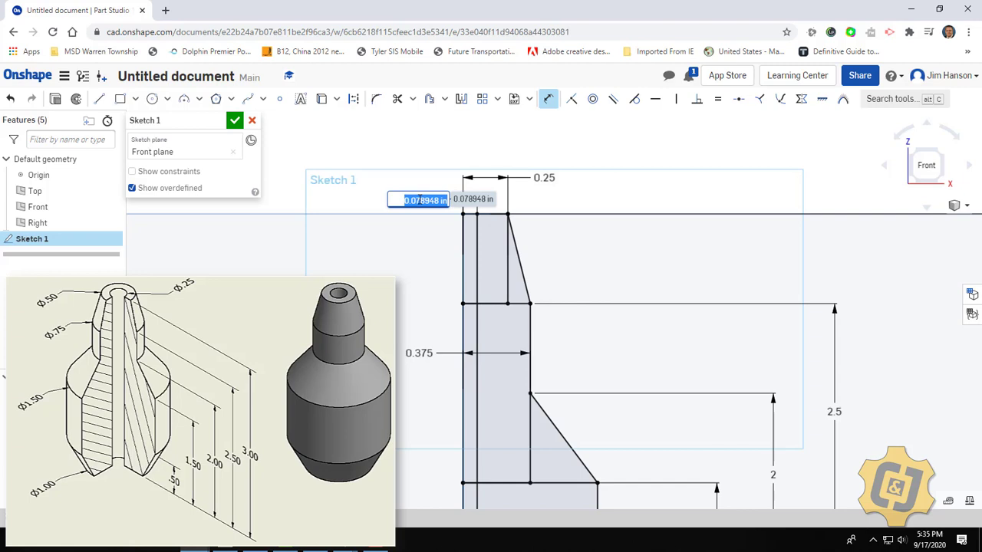
{"action": "type", "text": ".125"}
{"action": "key", "text": "Return"}
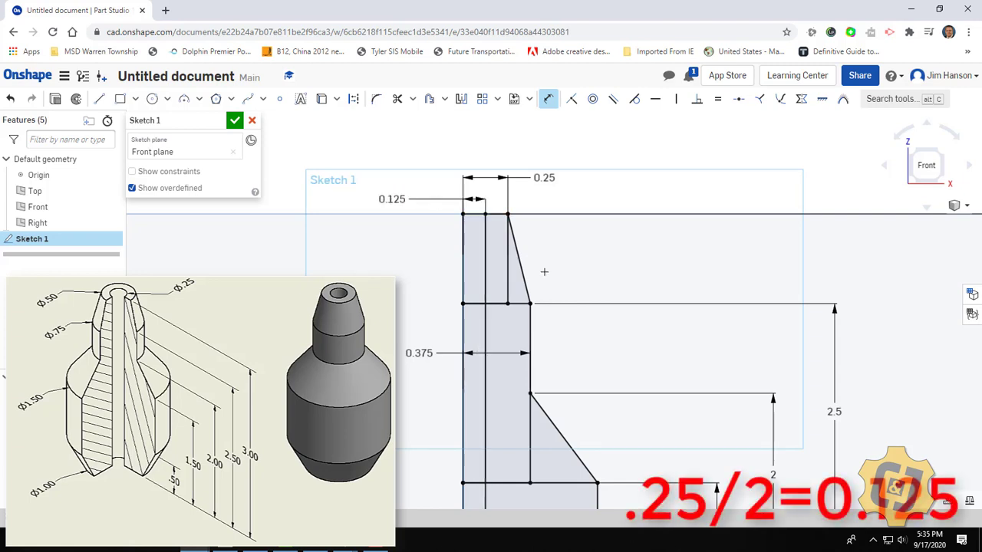
{"action": "scroll", "coordinate": [550, 281], "scroll_direction": "down", "scroll_amount": 1}
{"action": "scroll", "coordinate": [549, 281], "scroll_direction": "down", "scroll_amount": 2}
{"action": "mouse_move", "coordinate": [550, 281]}
{"action": "middle_mouse_down"}
{"action": "mouse_move", "coordinate": [558, 230]}
{"action": "mouse_move", "coordinate": [533, 199]}
{"action": "middle_mouse_up"}
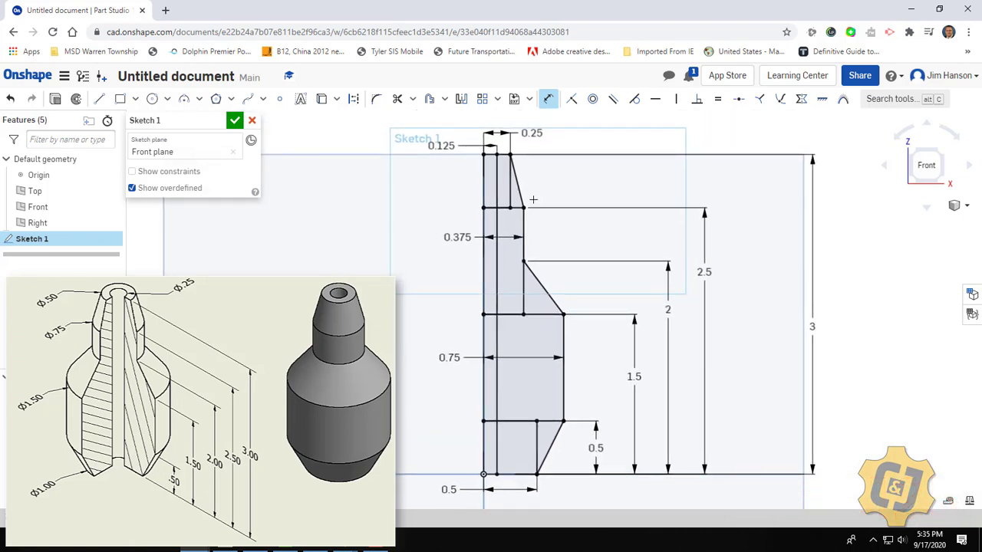
Accept Sketch 1 and turn to an angled 3D view.
{"action": "left_click", "coordinate": [234, 120]}
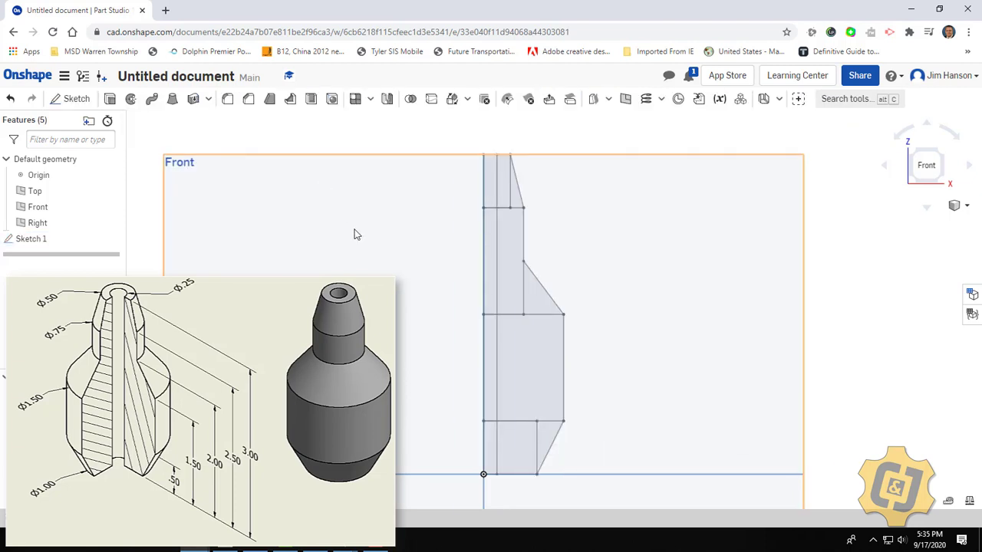
{"action": "key", "text": "Left"}
{"action": "key", "text": "Down"}
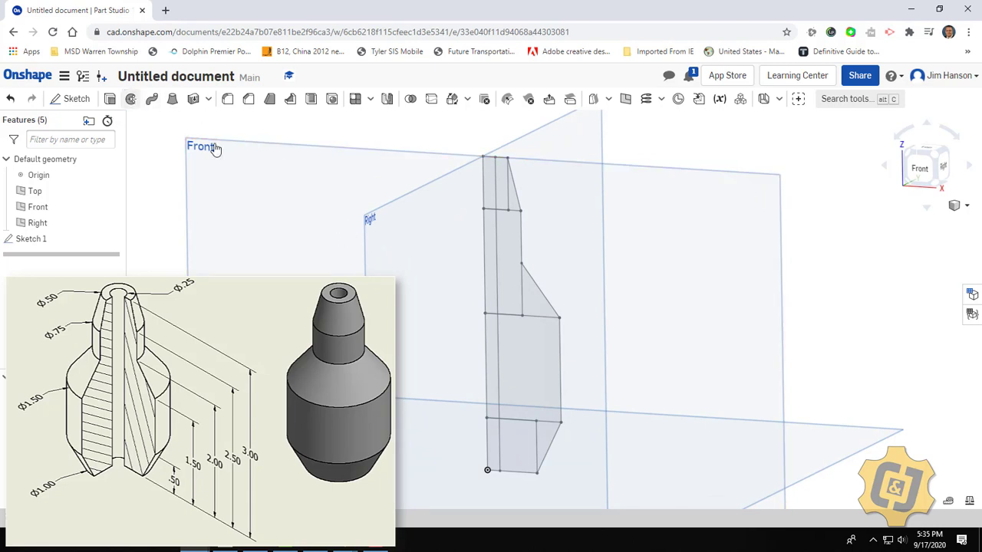
Revolve all Sketch 1 regions except the narrow hole-strip faces a full turn around the centre edge.
{"action": "left_click", "coordinate": [132, 100]}
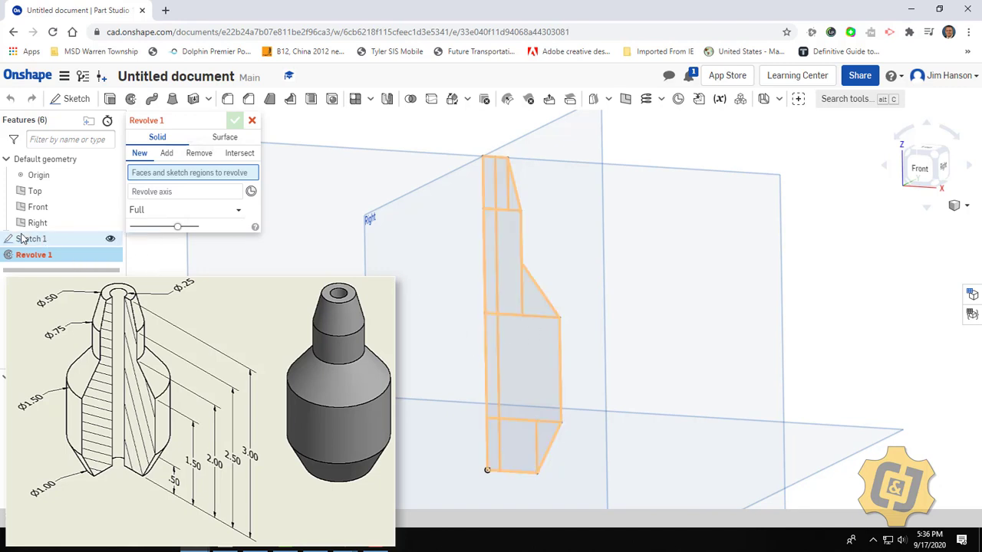
{"action": "left_click", "coordinate": [69, 239]}
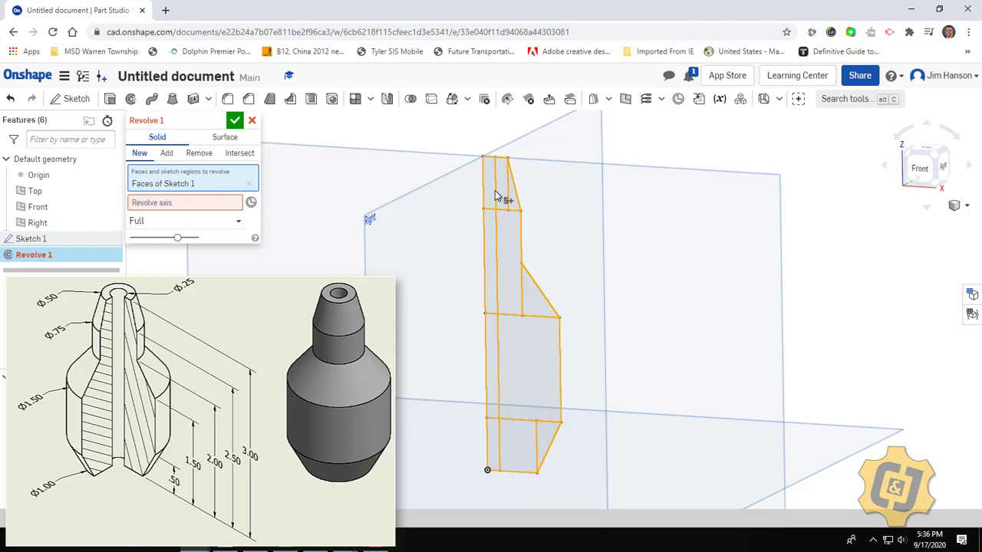
{"action": "left_click", "coordinate": [487, 230]}
{"action": "left_click", "coordinate": [495, 330]}
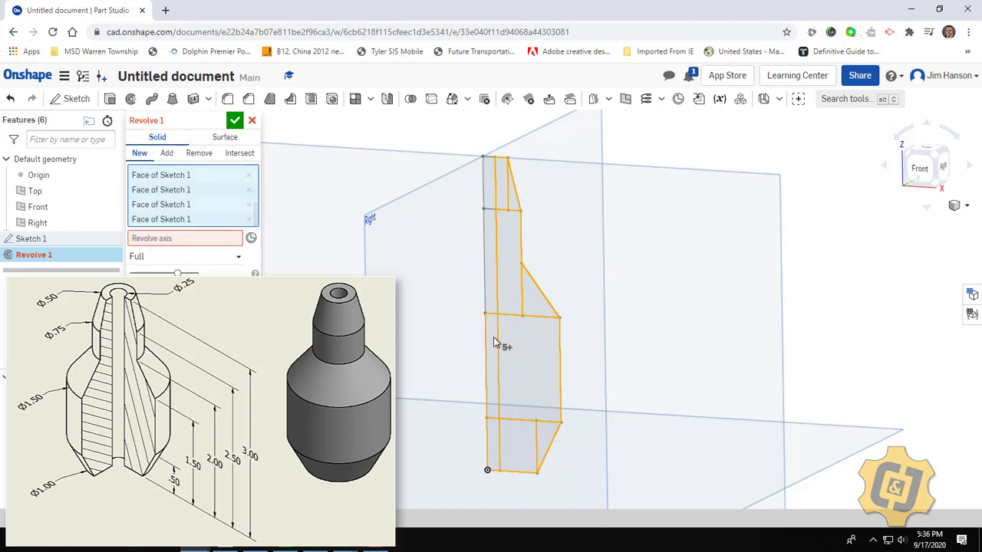
{"action": "left_click", "coordinate": [496, 445]}
{"action": "left_click", "coordinate": [206, 241]}
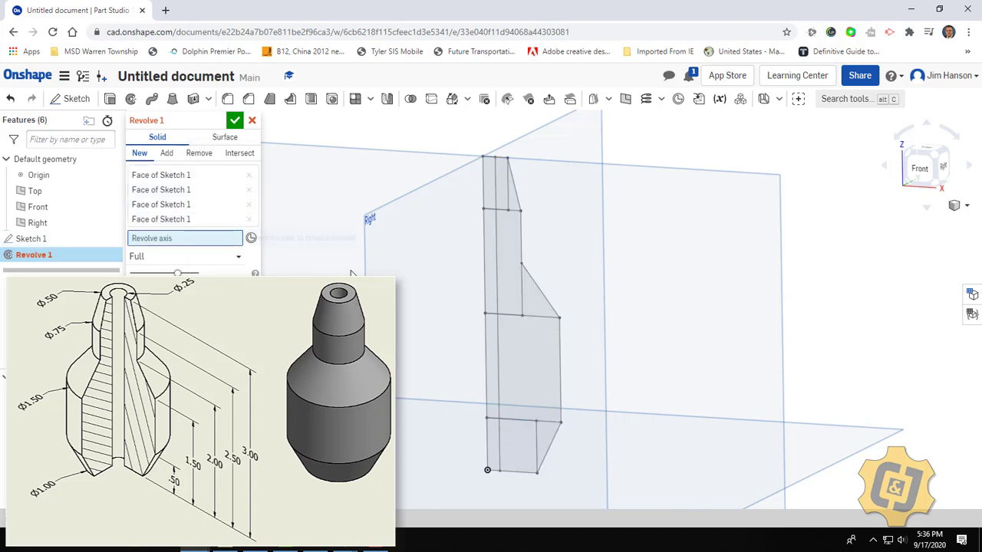
{"action": "left_click", "coordinate": [484, 264]}
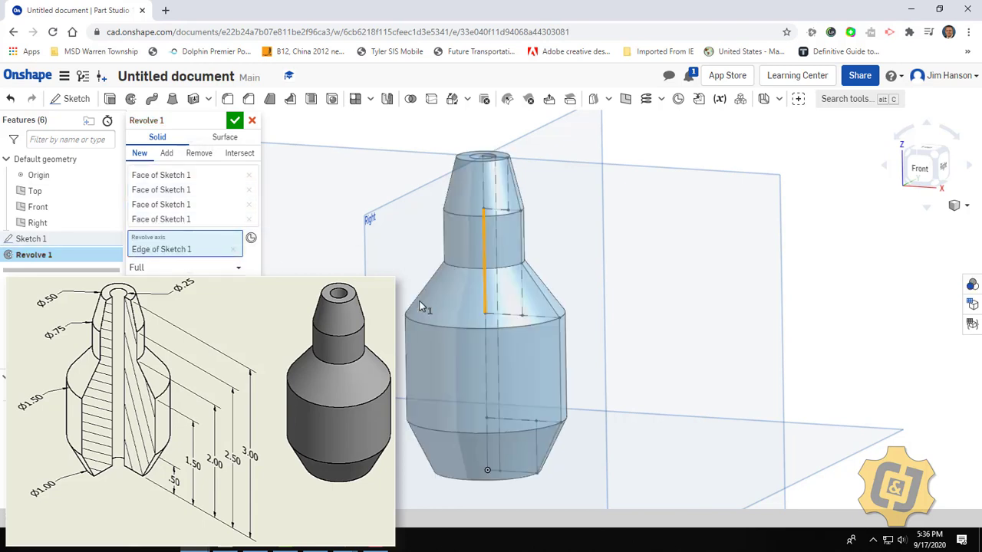
{"action": "mouse_move", "coordinate": [432, 280]}
{"action": "right_mouse_down"}
{"action": "mouse_move", "coordinate": [422, 338]}
{"action": "mouse_move", "coordinate": [427, 283]}
{"action": "right_mouse_up"}
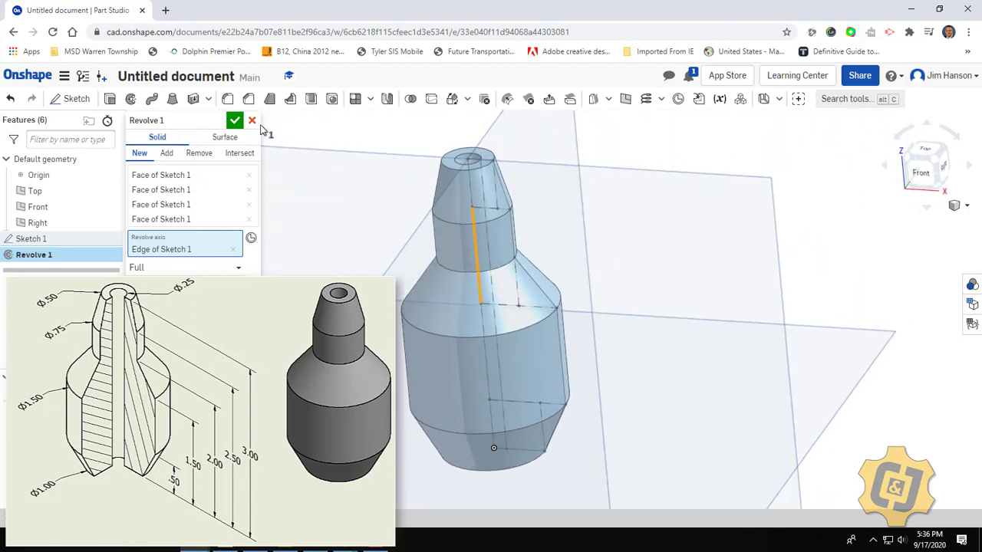
{"action": "left_click", "coordinate": [236, 123]}
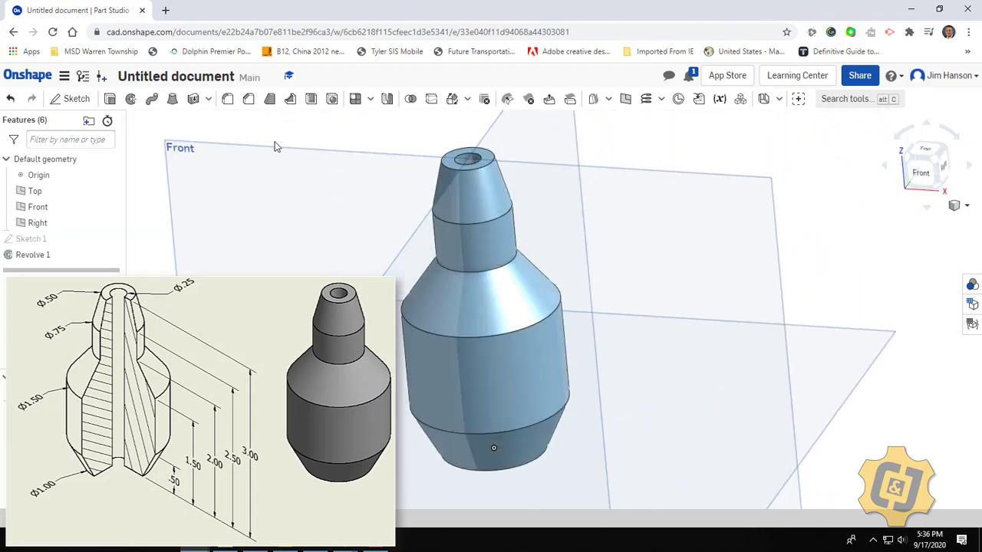
Hide the Top, Front and Right planes and Sketch 1, then fit the part in isometric view.
{"action": "left_click", "coordinate": [108, 191]}
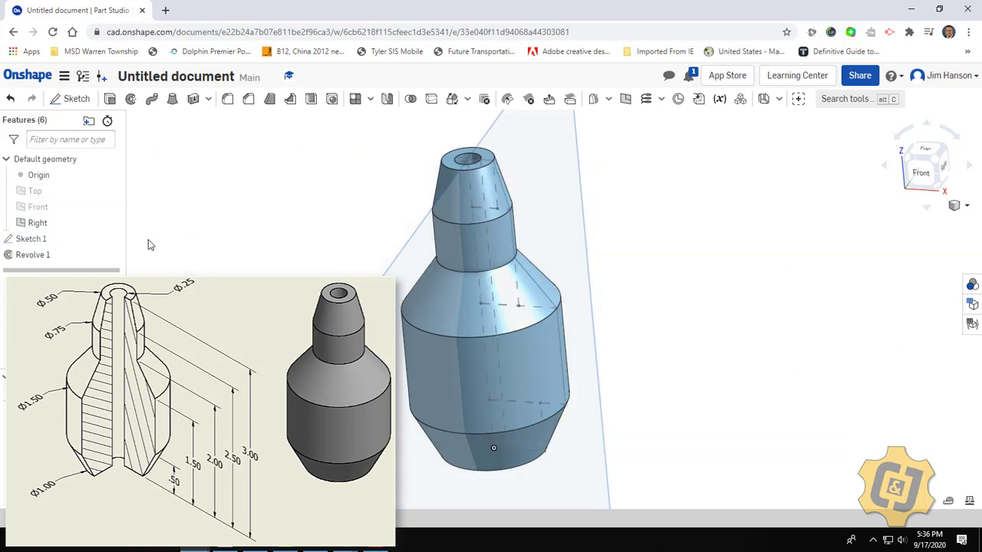
{"action": "left_click", "coordinate": [110, 239]}
{"action": "left_click", "coordinate": [109, 207]}
{"action": "left_click", "coordinate": [109, 223]}
{"action": "right_click", "coordinate": [293, 244]}
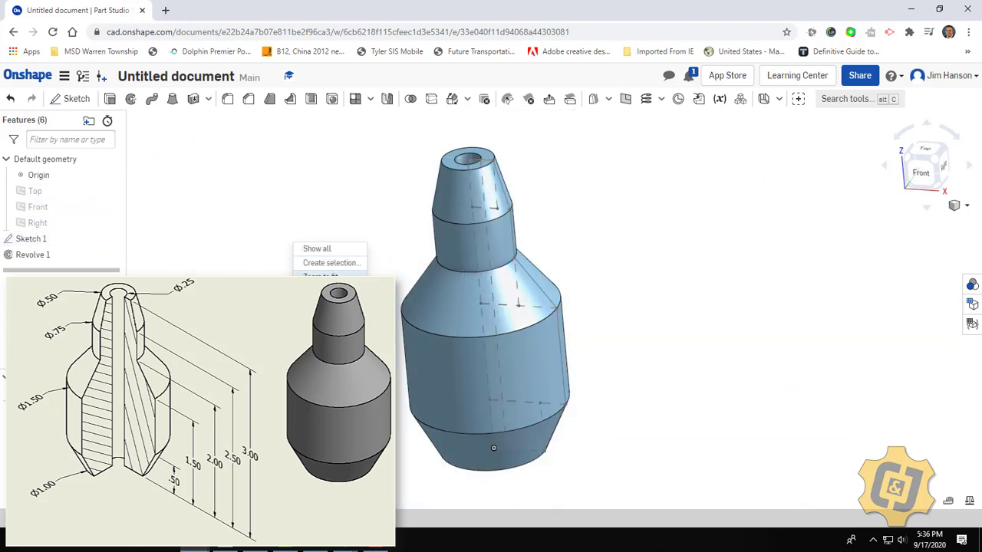
{"action": "left_click", "coordinate": [111, 240]}
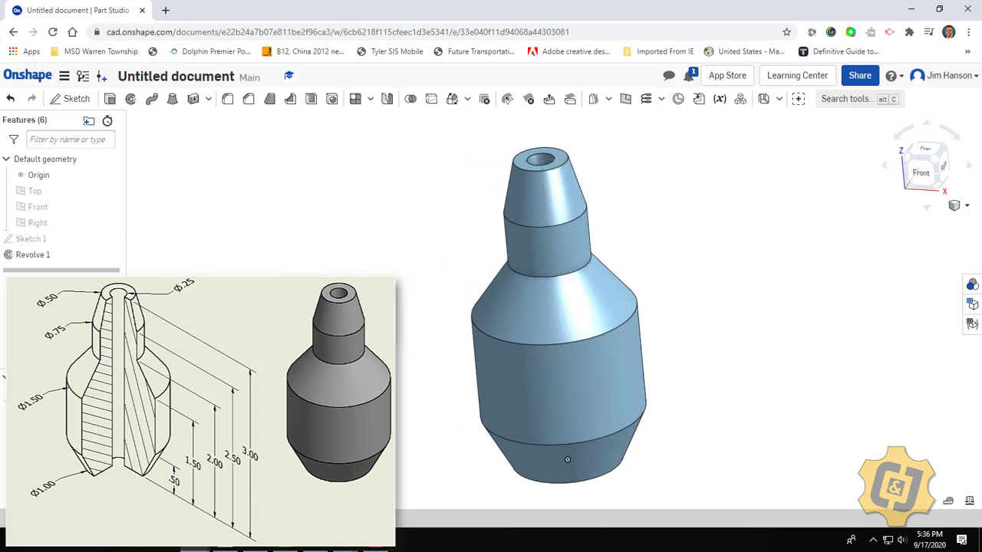
{"action": "key", "text": "shift+7"}
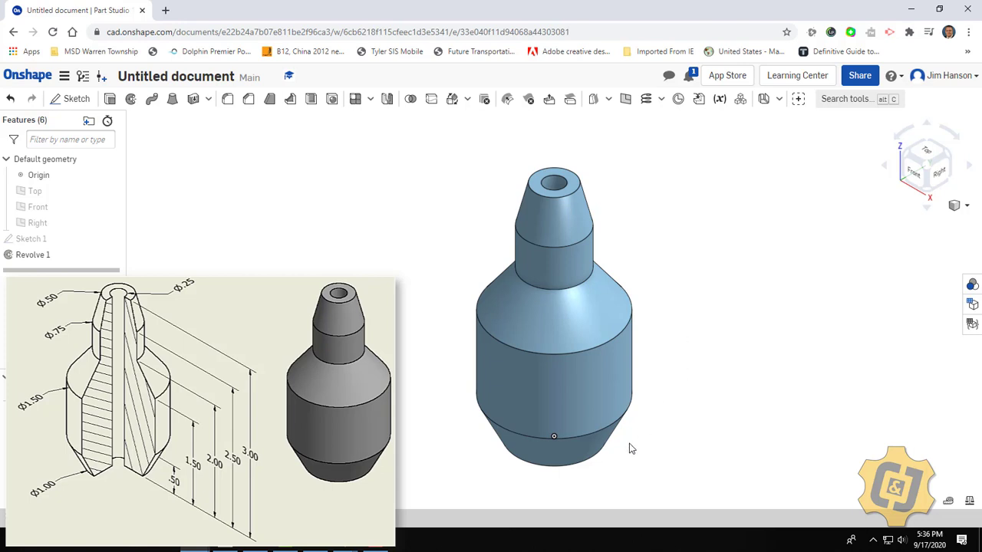
Measure the bottom edge diameter, step heights, neck height and top edge diameter.
{"action": "left_click", "coordinate": [602, 459]}
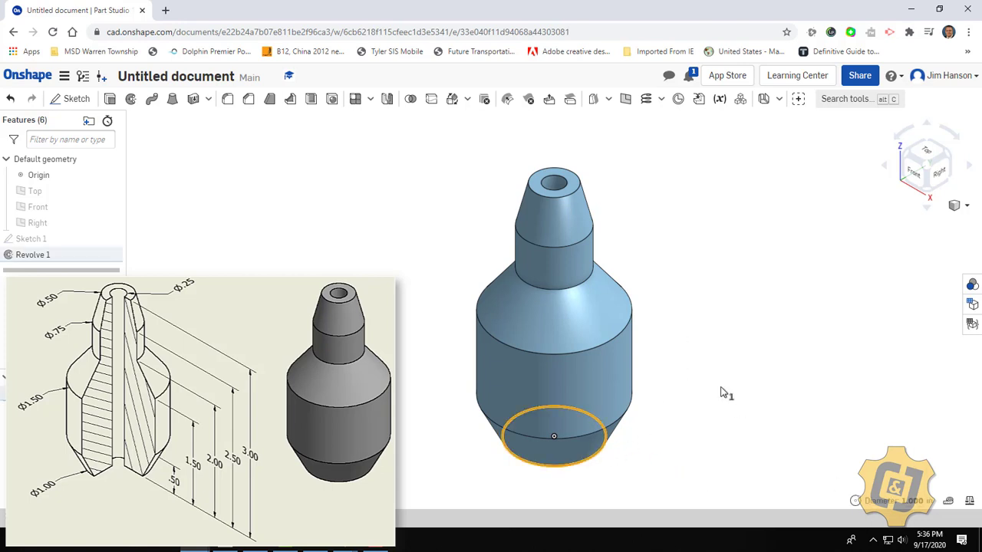
{"action": "left_click", "coordinate": [631, 331]}
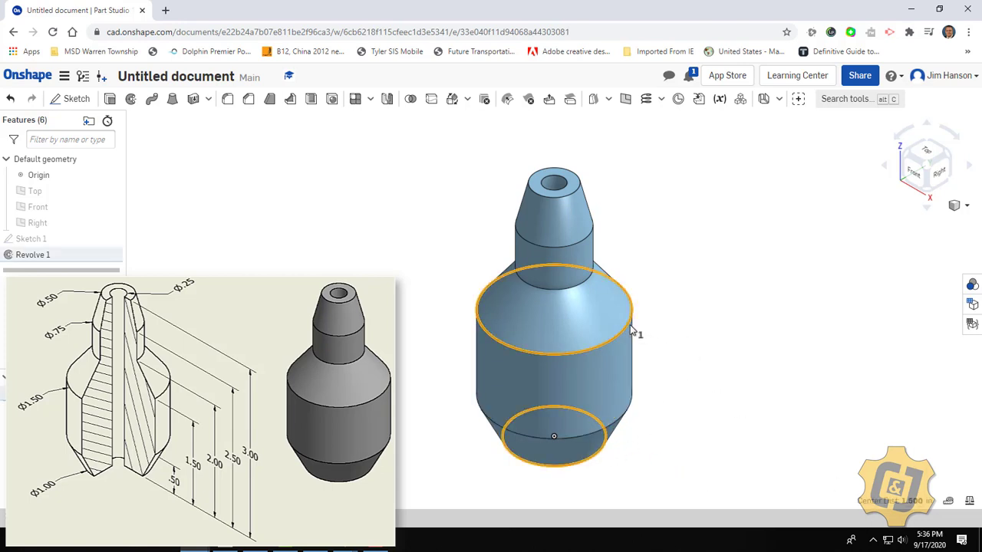
{"action": "left_click", "coordinate": [593, 275]}
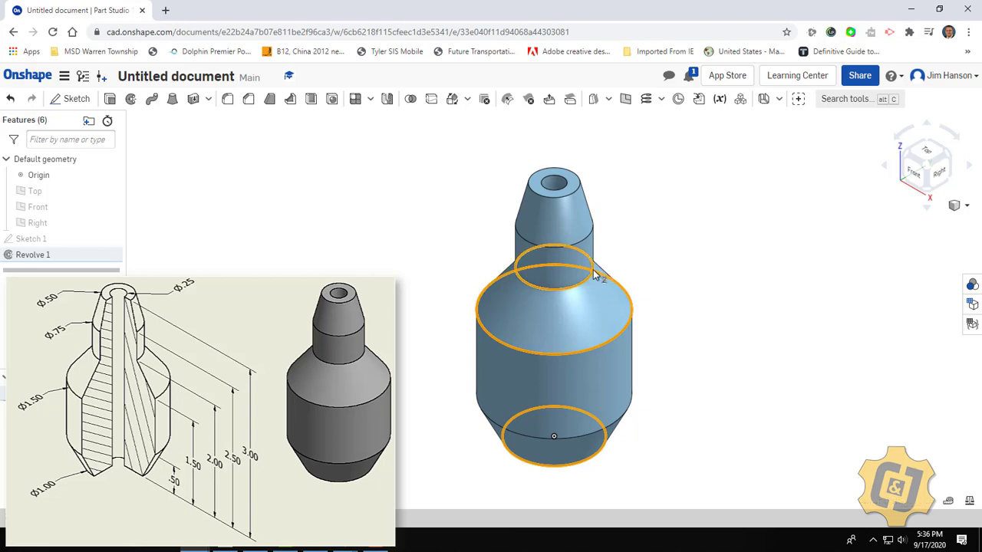
{"action": "left_click", "coordinate": [680, 282]}
{"action": "left_click", "coordinate": [590, 277]}
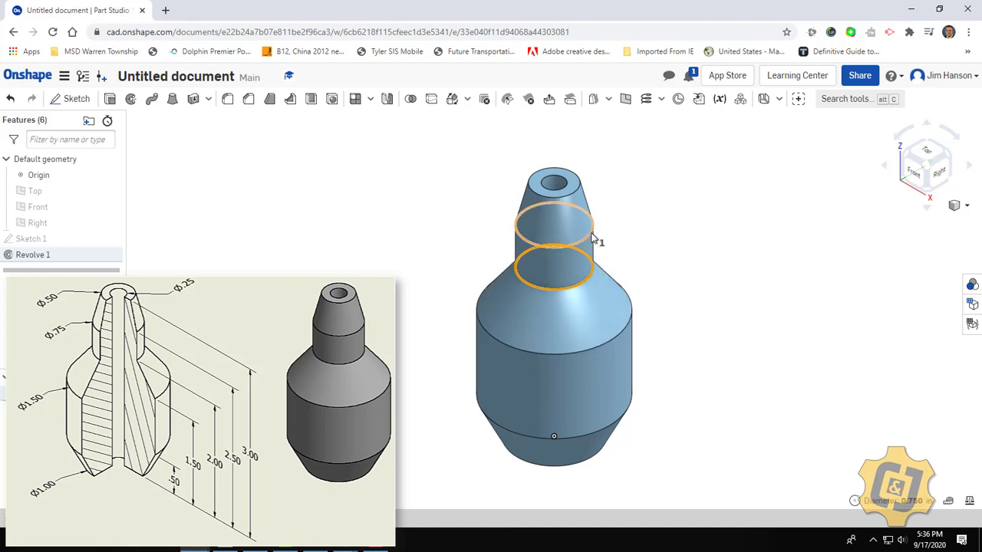
{"action": "left_click", "coordinate": [582, 184]}
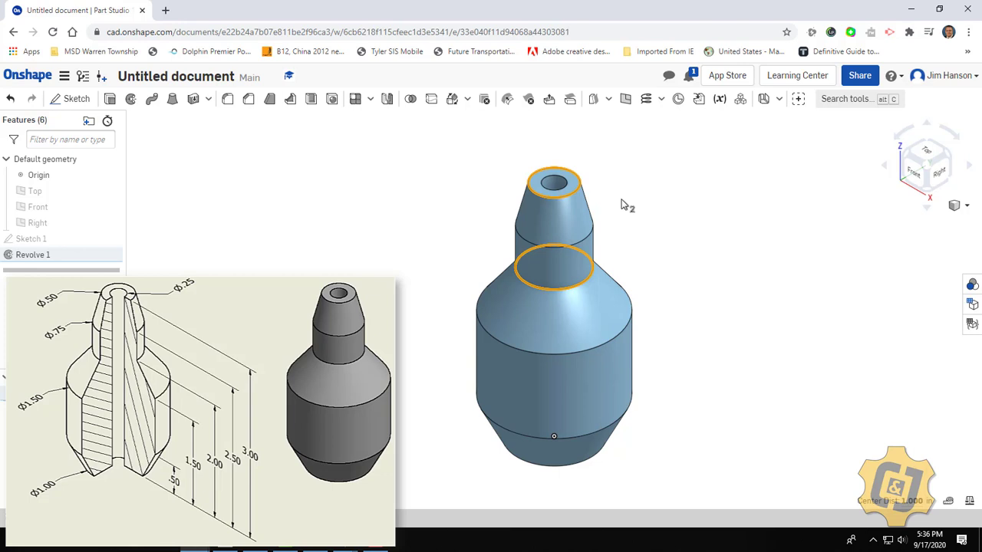
{"action": "left_click", "coordinate": [628, 205]}
{"action": "left_click", "coordinate": [580, 184]}
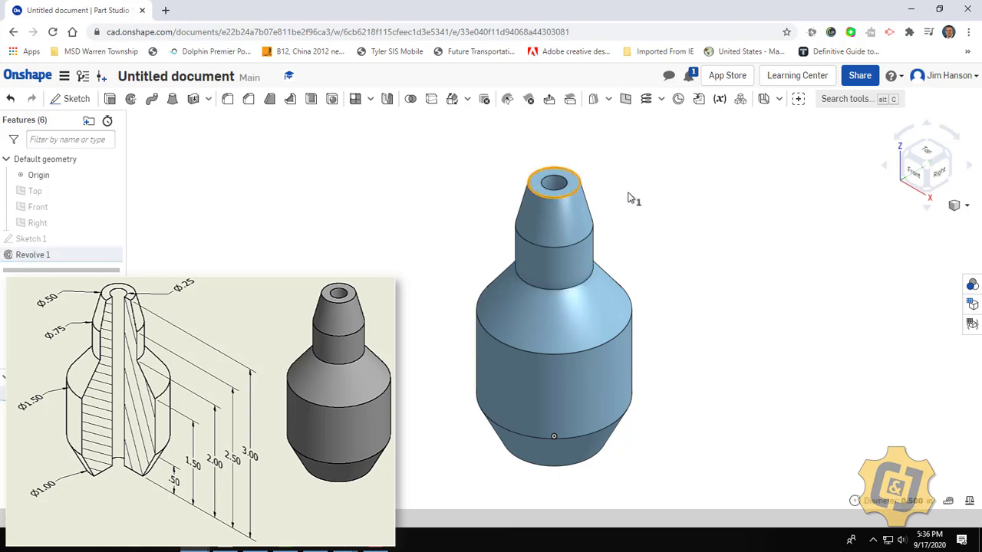
Measure the through-hole diameter, the neck edge spacing, and the 2.000 base-to-neck height.
{"action": "key", "text": "space"}
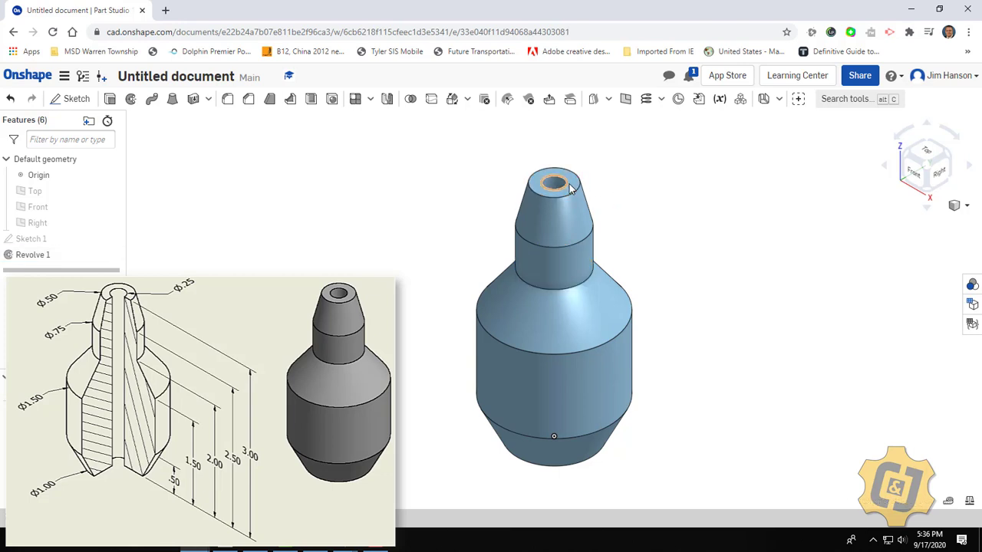
{"action": "left_click", "coordinate": [571, 190]}
{"action": "key", "text": "space"}
{"action": "left_click", "coordinate": [588, 244]}
{"action": "left_click", "coordinate": [587, 280]}
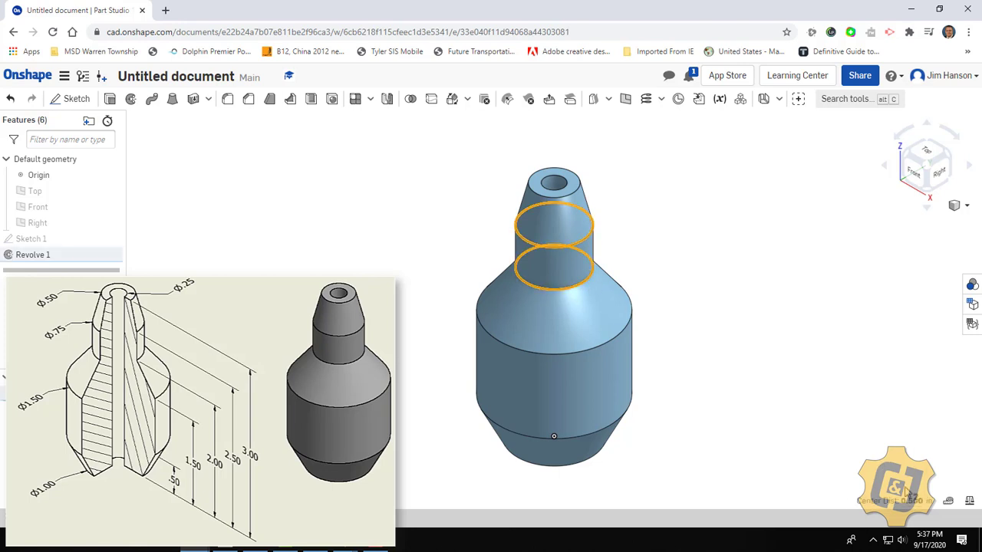
{"action": "mouse_move", "coordinate": [905, 501]}
{"action": "left_click", "coordinate": [649, 475]}
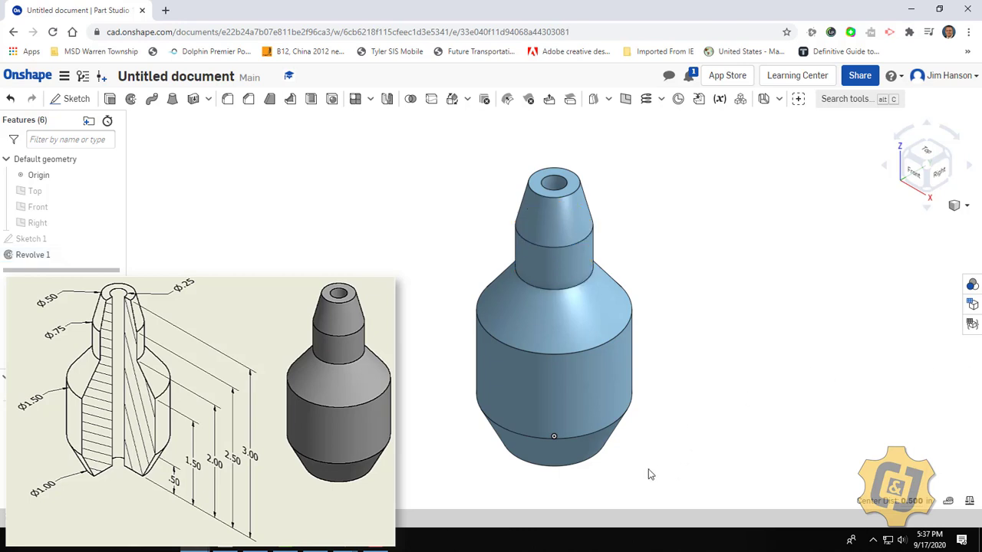
{"action": "left_click", "coordinate": [589, 463]}
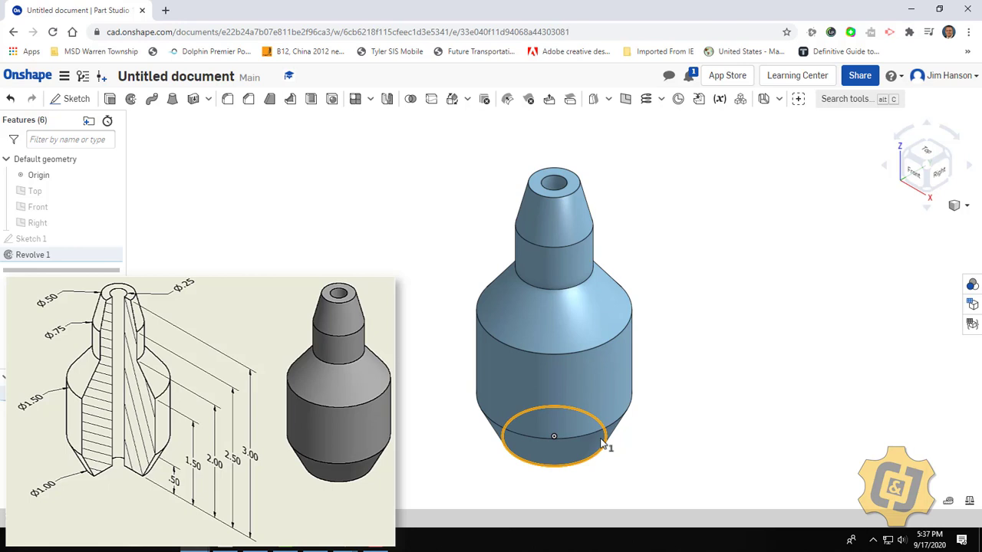
{"action": "left_click", "coordinate": [583, 282]}
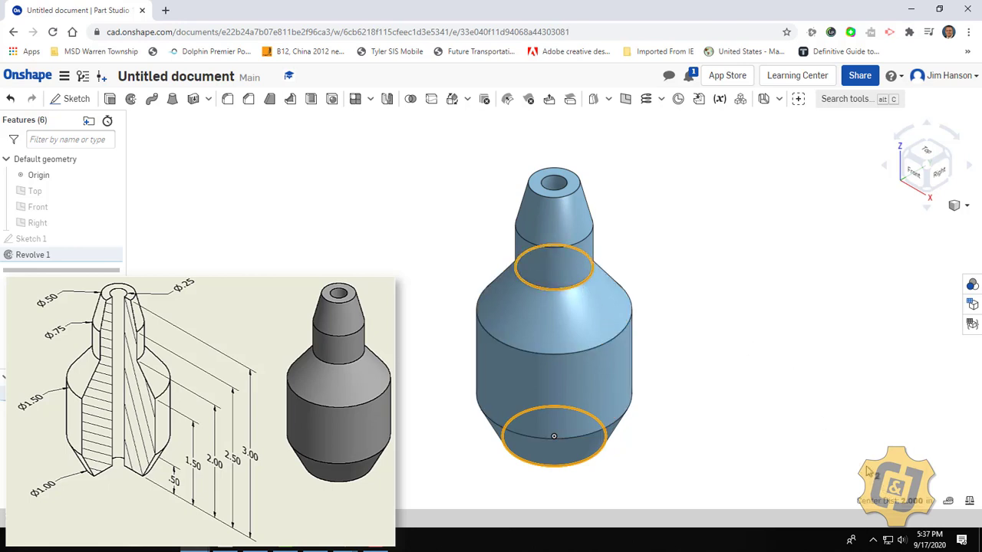
{"action": "mouse_move", "coordinate": [680, 313]}
{"action": "right_mouse_down"}
{"action": "mouse_move", "coordinate": [668, 291]}
{"action": "mouse_move", "coordinate": [673, 246]}
{"action": "mouse_move", "coordinate": [592, 254]}
{"action": "mouse_move", "coordinate": [693, 358]}
{"action": "mouse_move", "coordinate": [760, 377]}
{"action": "mouse_move", "coordinate": [836, 380]}
{"action": "mouse_move", "coordinate": [830, 324]}
{"action": "mouse_move", "coordinate": [763, 320]}
{"action": "mouse_move", "coordinate": [728, 333]}
{"action": "mouse_move", "coordinate": [712, 369]}
{"action": "mouse_move", "coordinate": [731, 276]}
{"action": "mouse_move", "coordinate": [686, 307]}
{"action": "right_mouse_up"}
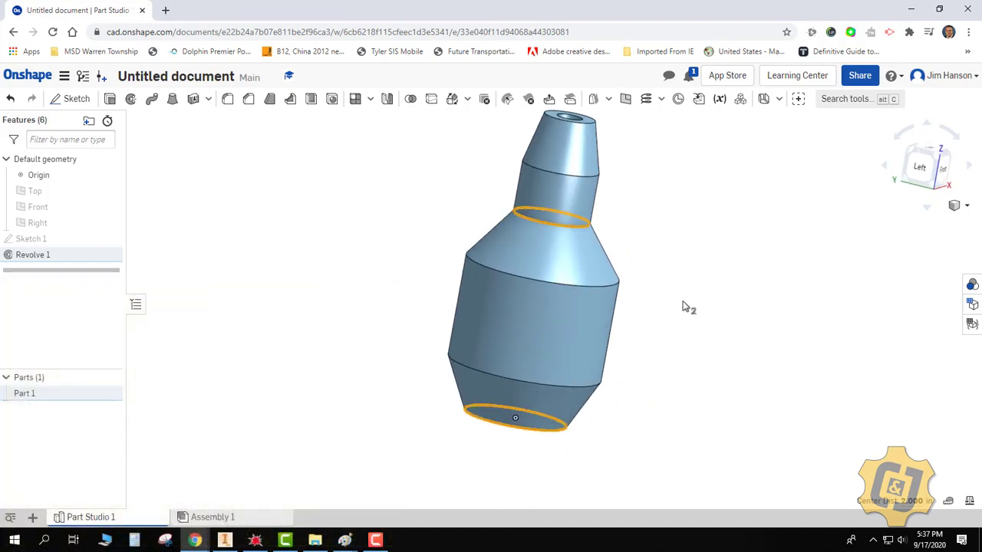